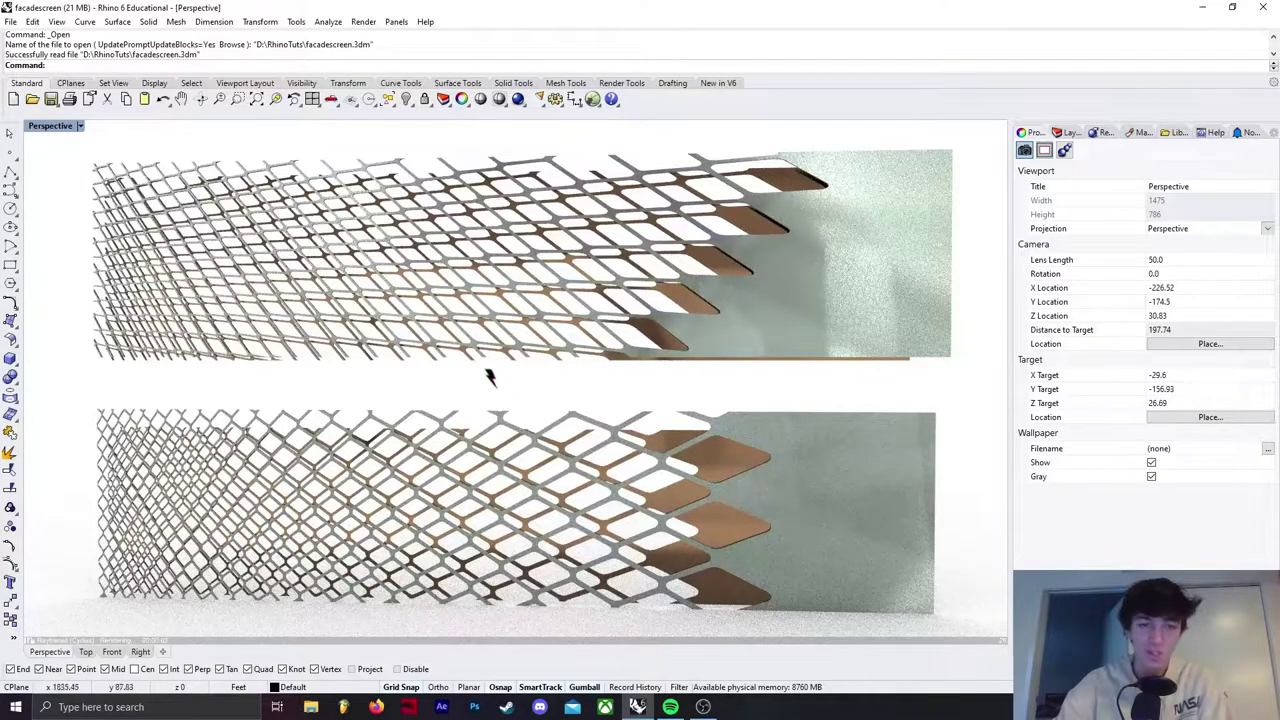
- Examine the two rendered diamond-lattice facade screens from several angles and distances
left_click(550, 352)
left_click(556, 383)
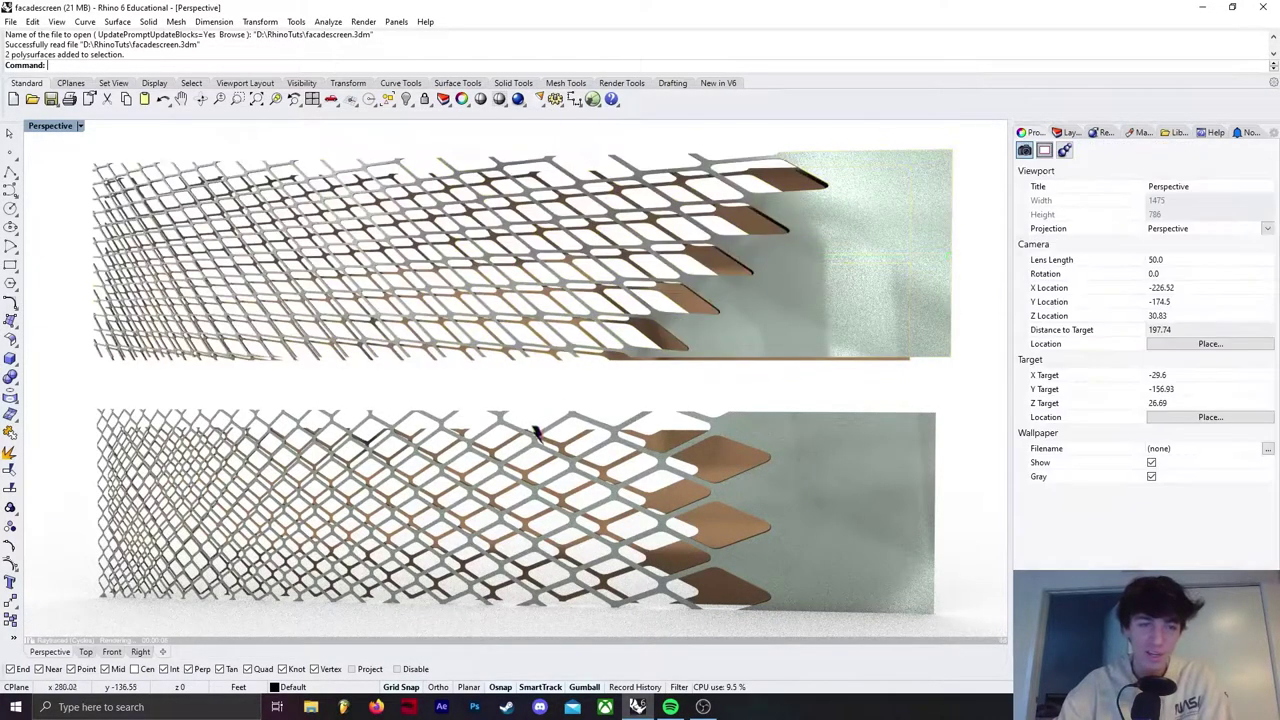
right_click_drag(515, 532, 517, 469, "shift")
scroll(207, 446, "up", 4)
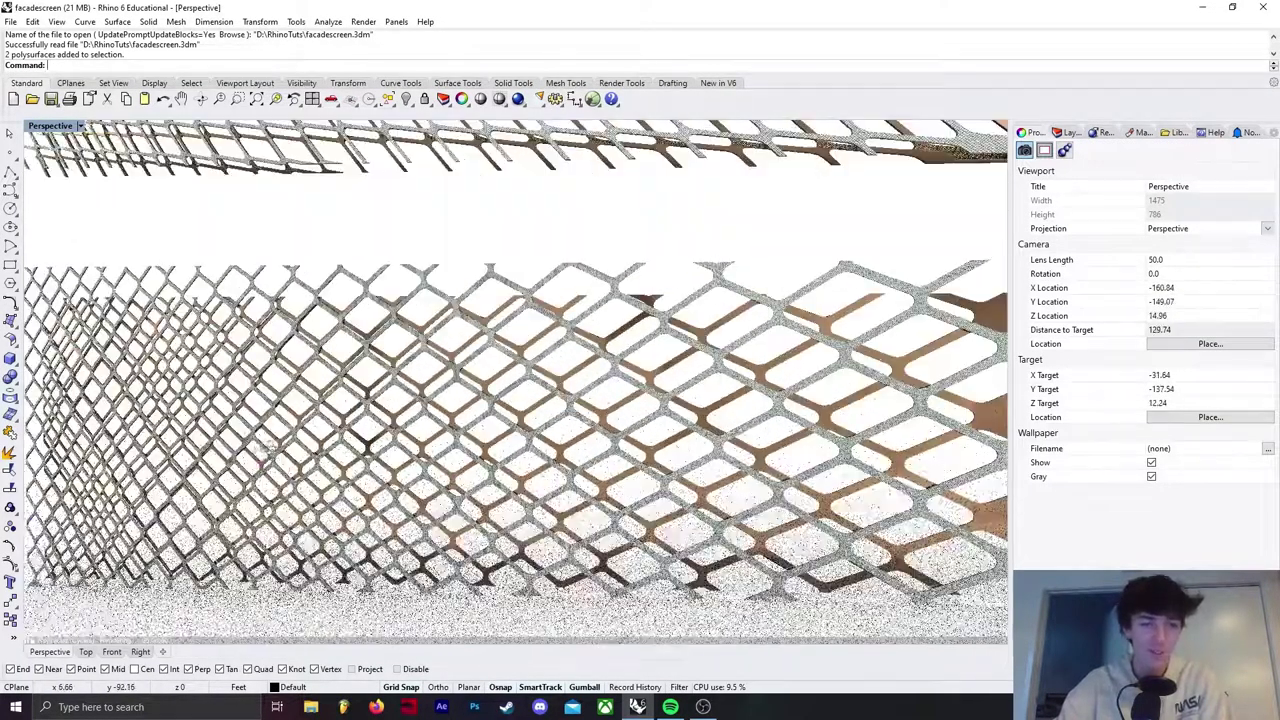
right_click_drag(207, 446, 428, 460, "shift")
scroll(430, 450, "down", 2)
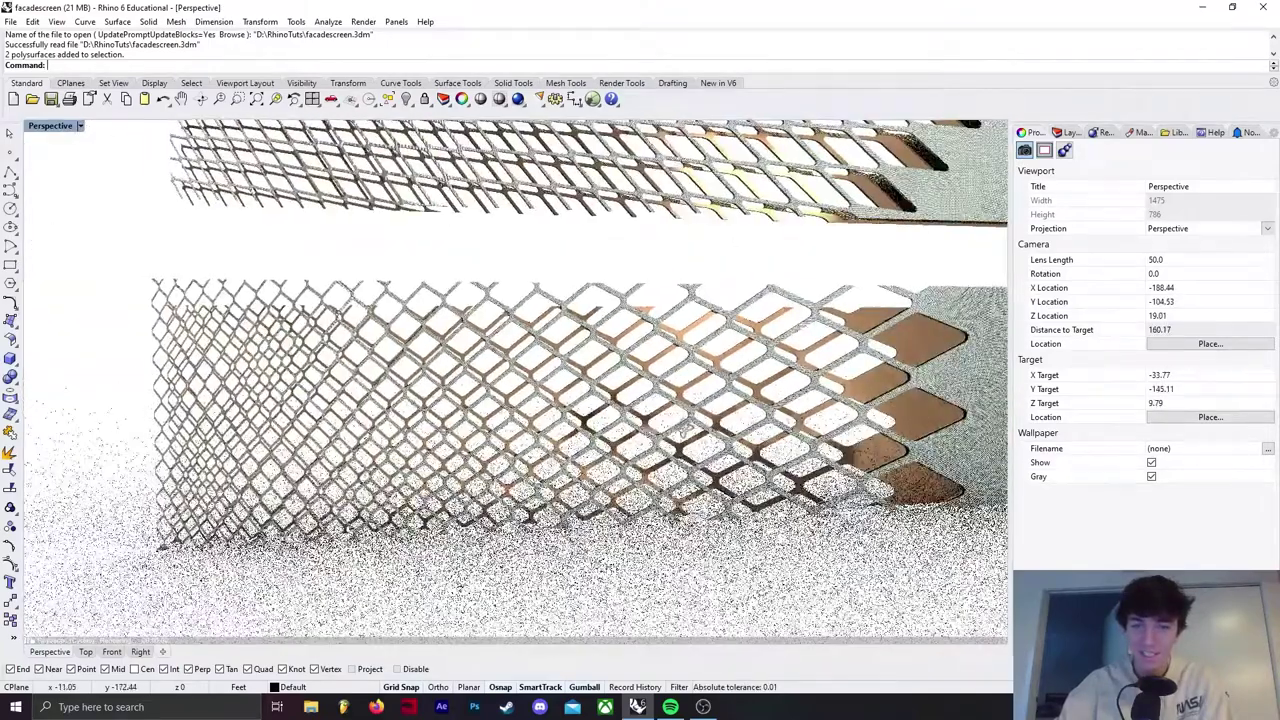
right_click_drag(530, 478, 697, 498)
scroll(700, 440, "down", 1)
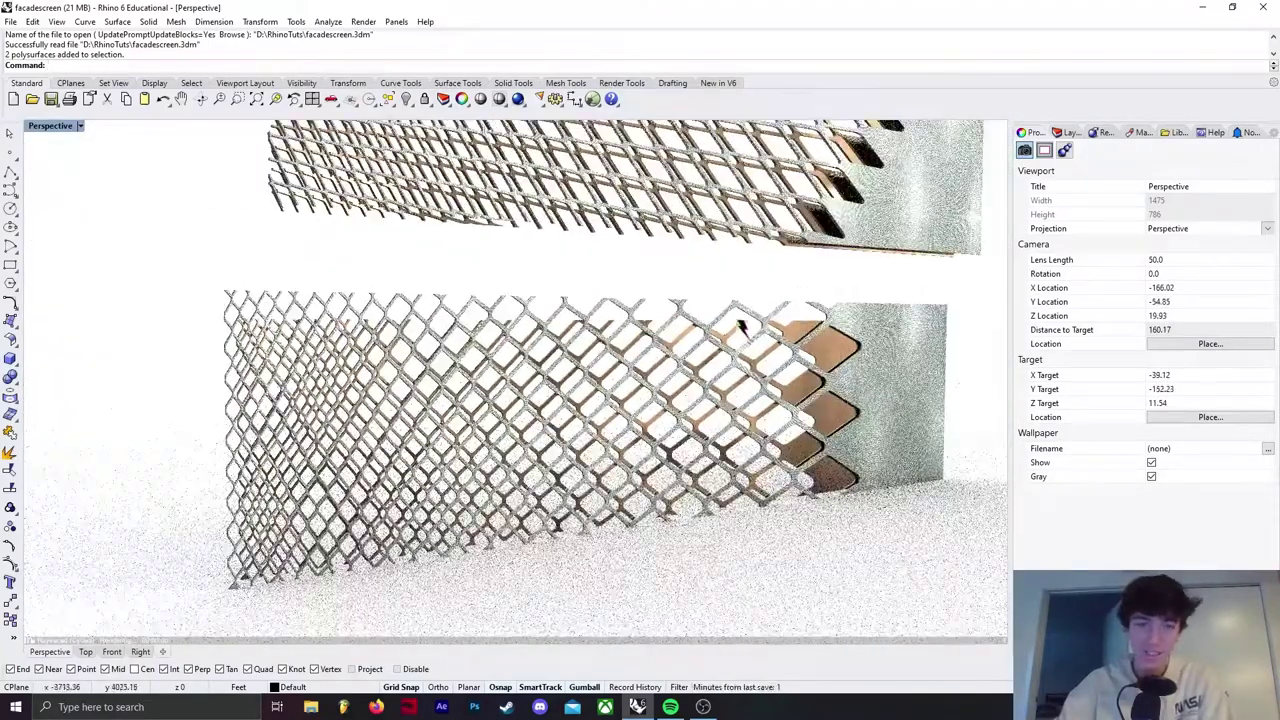
scroll(669, 300, "down", 1)
right_click_drag(670, 294, 665, 353, "shift")
right_click_drag(715, 416, 635, 422)
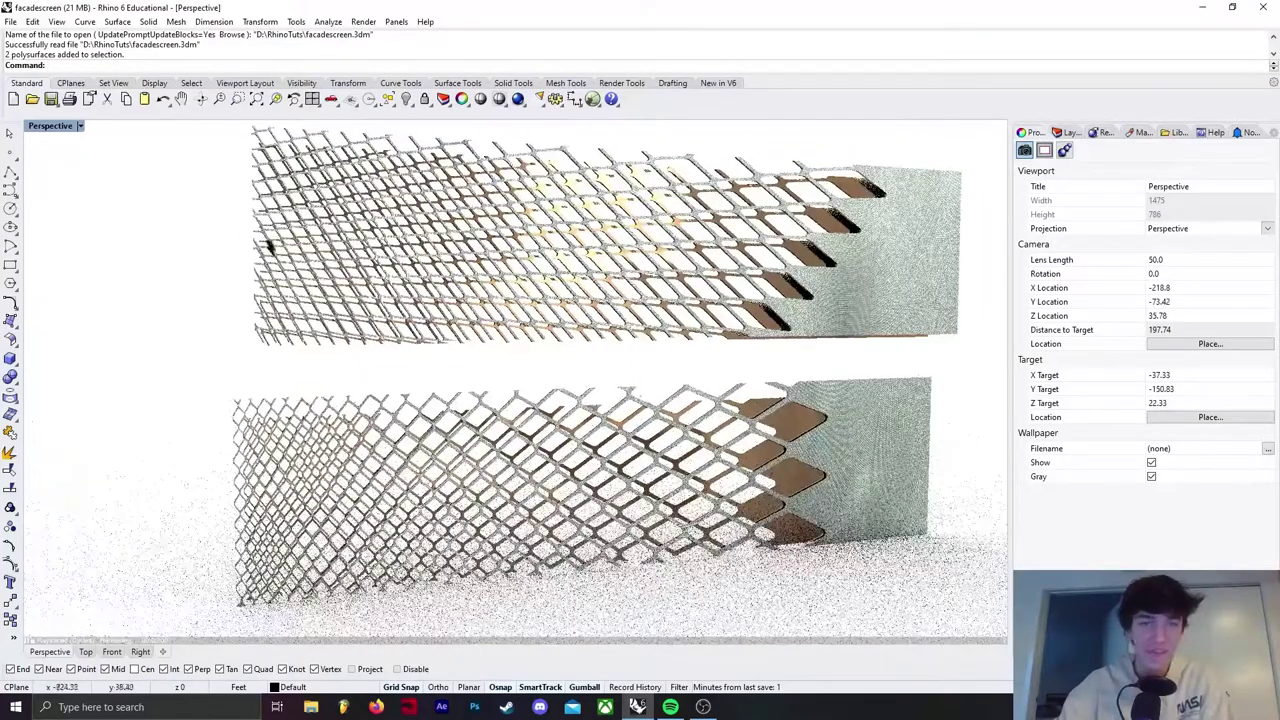
- Create a new model from the Large Objects - Feet template and maximize the Top viewport
left_click(10, 22)
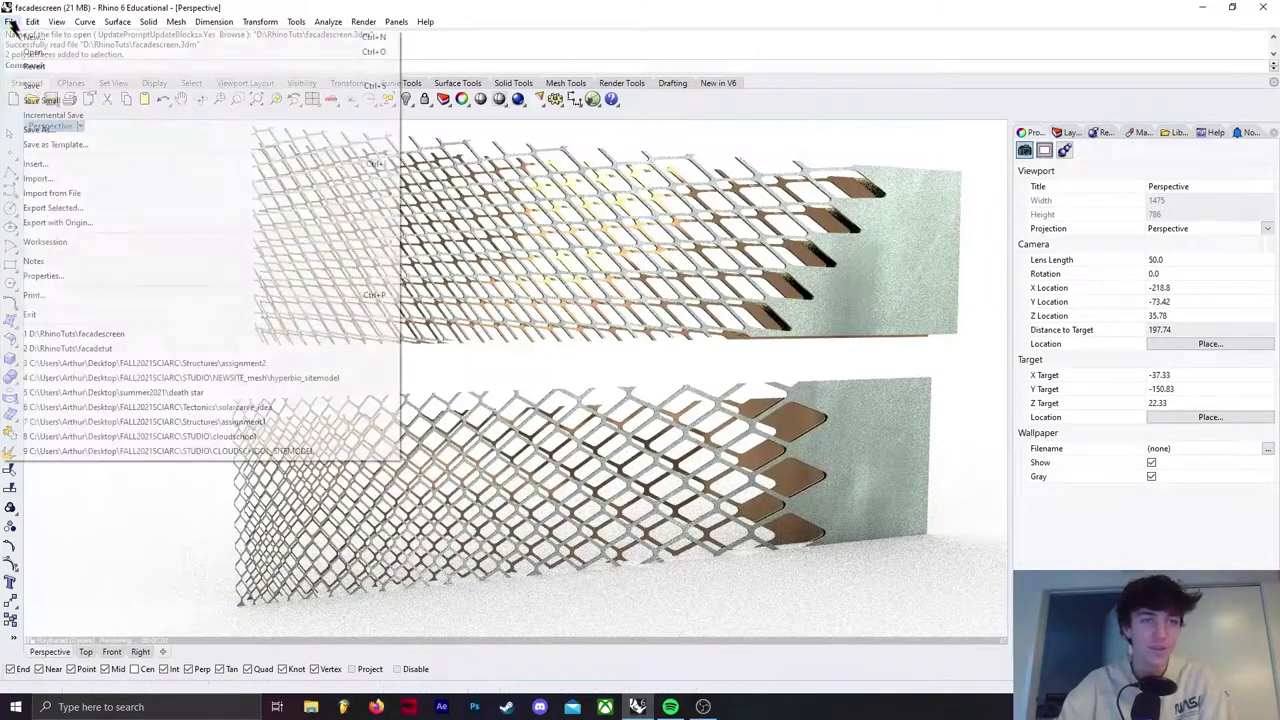
left_click(78, 38)
left_click(492, 299)
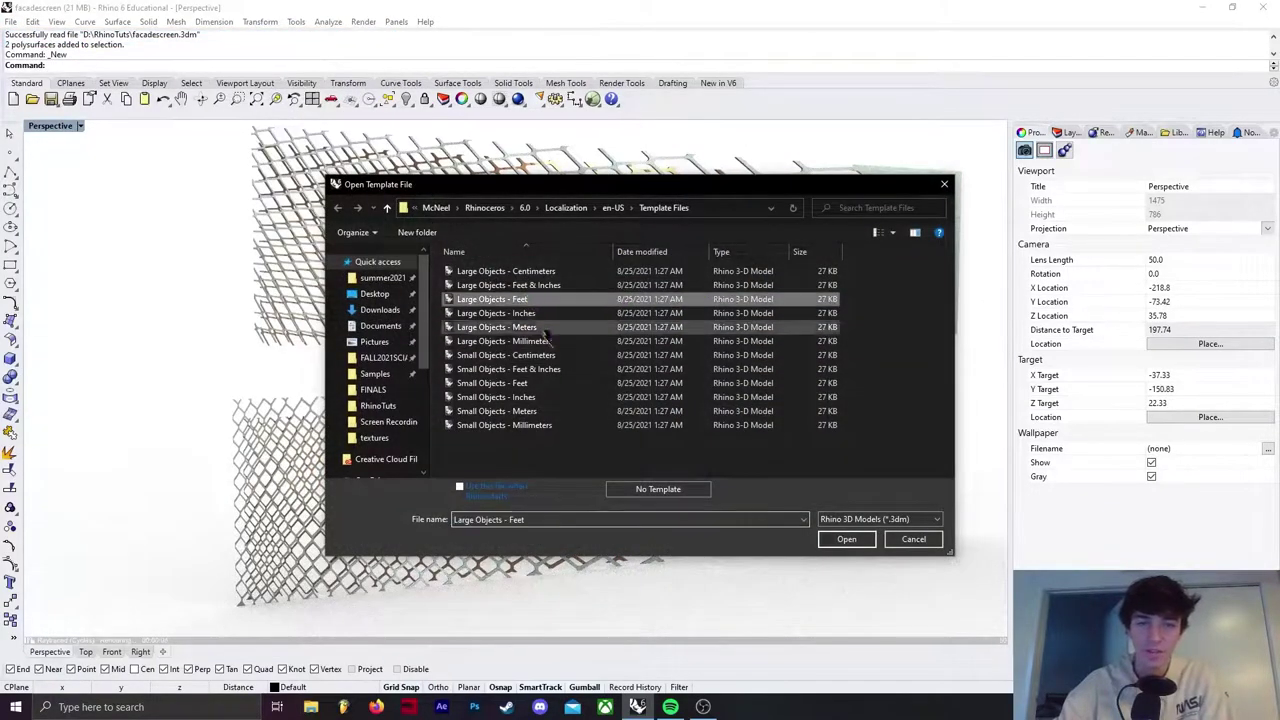
left_click(860, 541)
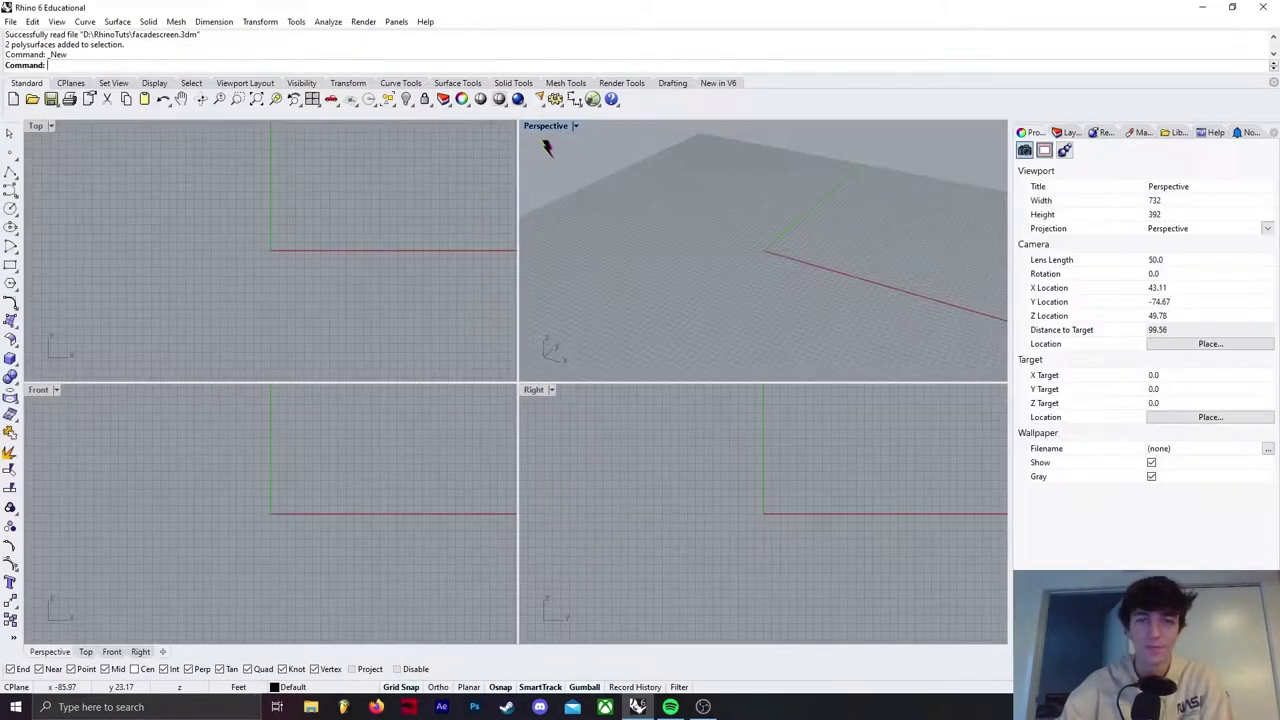
double_click(550, 127)
right_click_drag(551, 129, 494, 360)
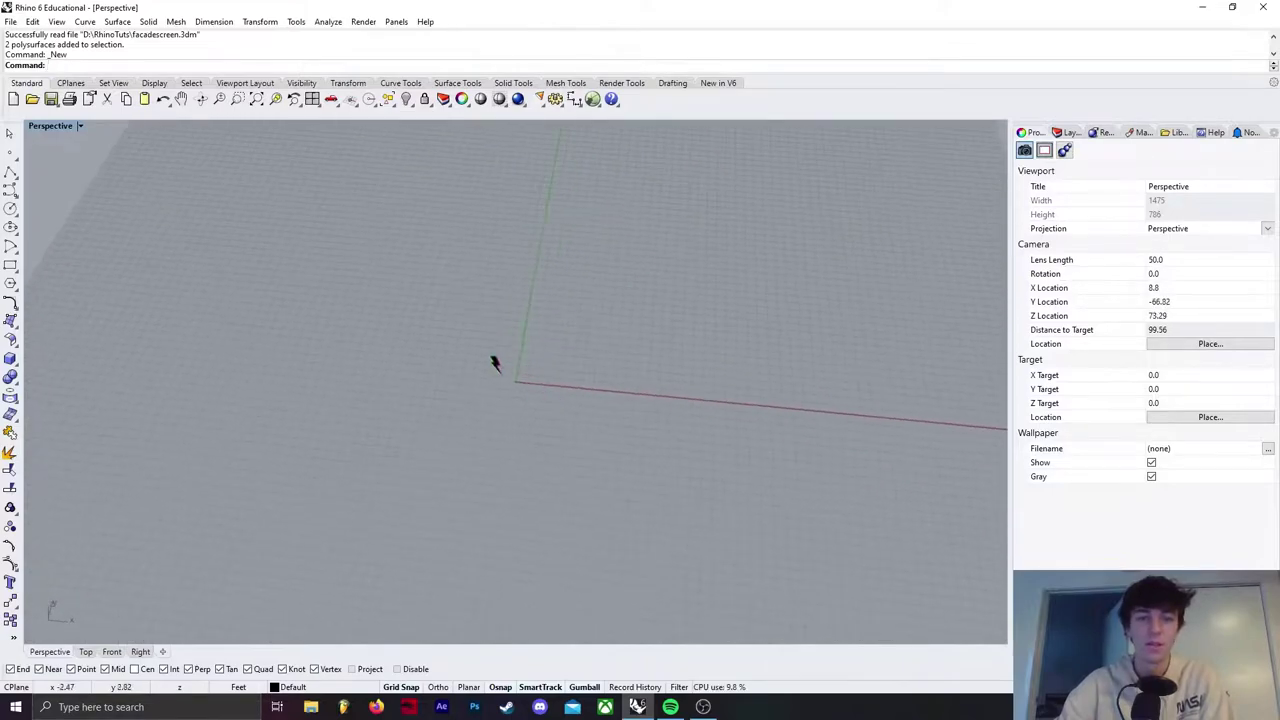
double_click(68, 128)
double_click(38, 128)
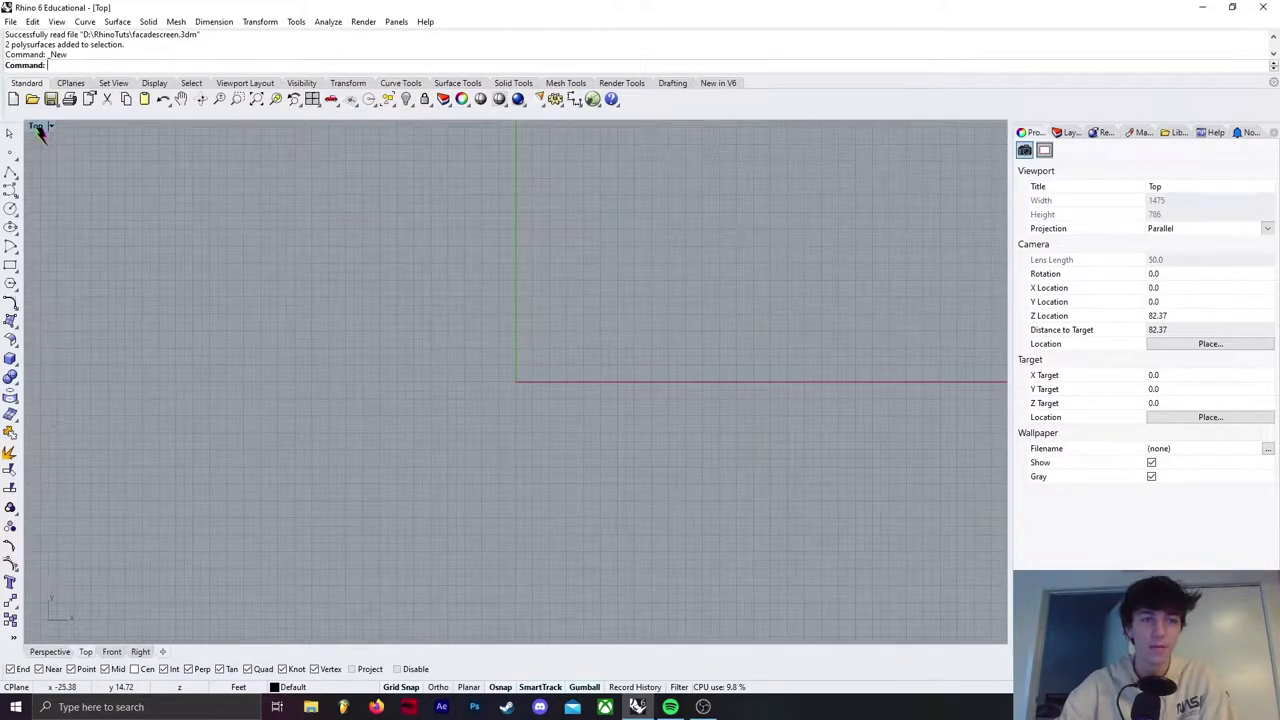
- Draw a closed diamond polyline with corners at 0,1; 2,2; 4,1 and 2,0
scroll(534, 358, "up", 12)
right_click_drag(588, 436, 500, 449)
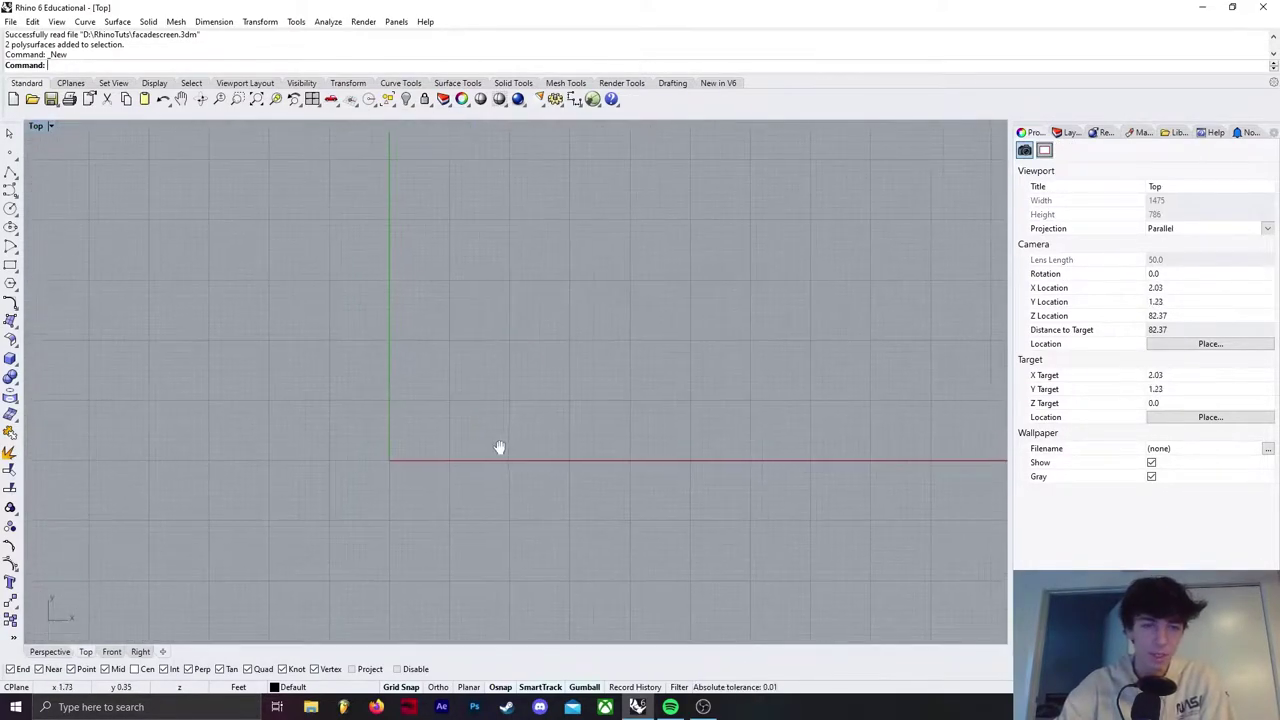
left_click(10, 172)
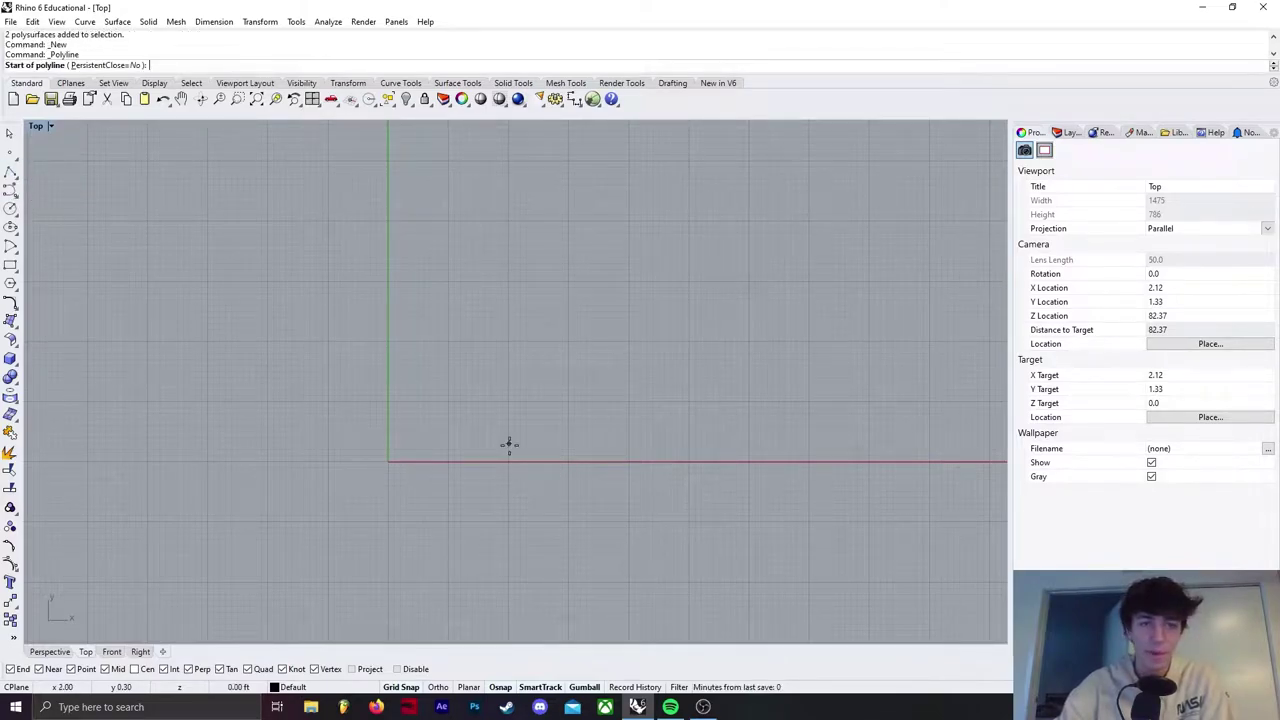
scroll(508, 443, "up", 5)
left_click(236, 338)
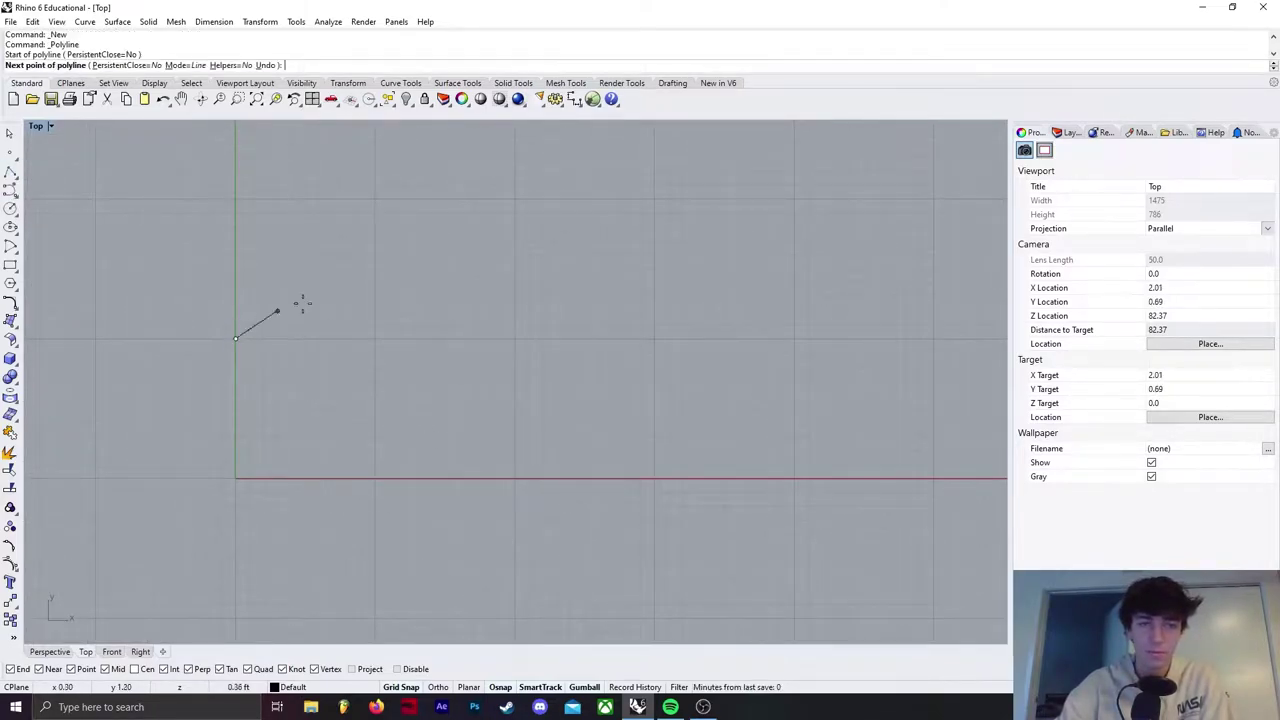
left_click(514, 200)
left_click(794, 338)
left_click(514, 478)
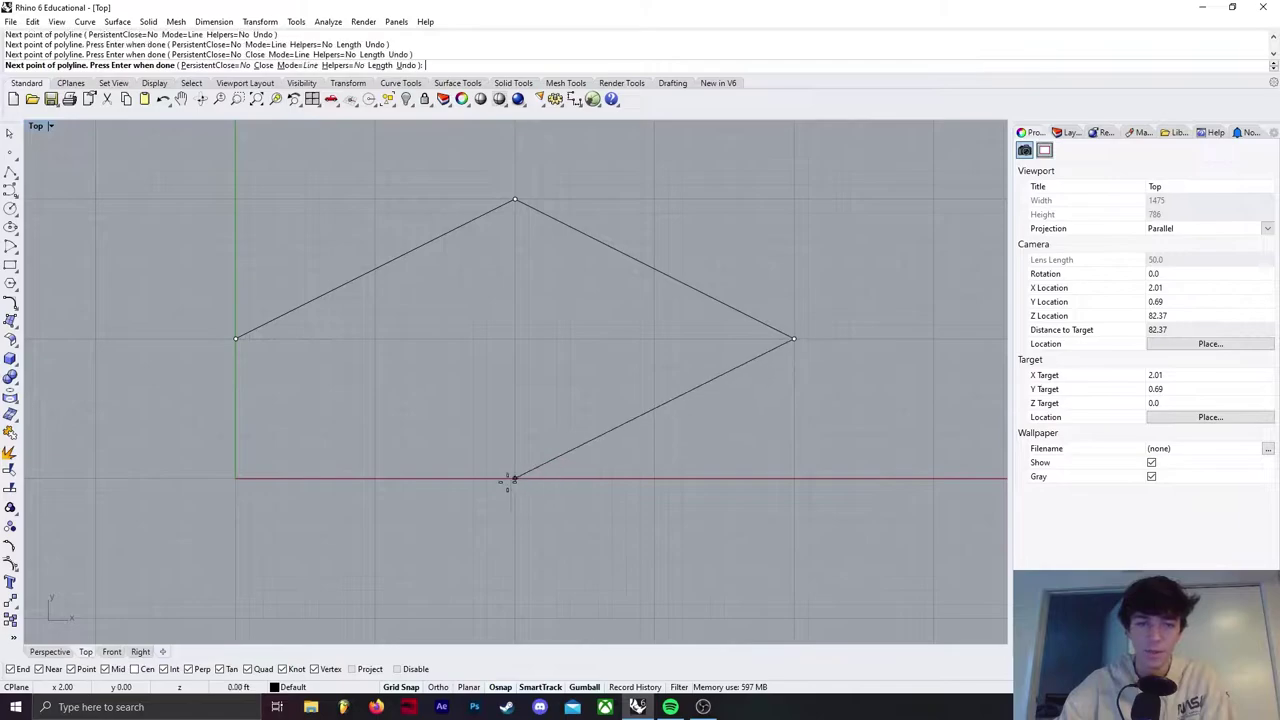
left_click(236, 338)
scroll(511, 354, "down", 3)
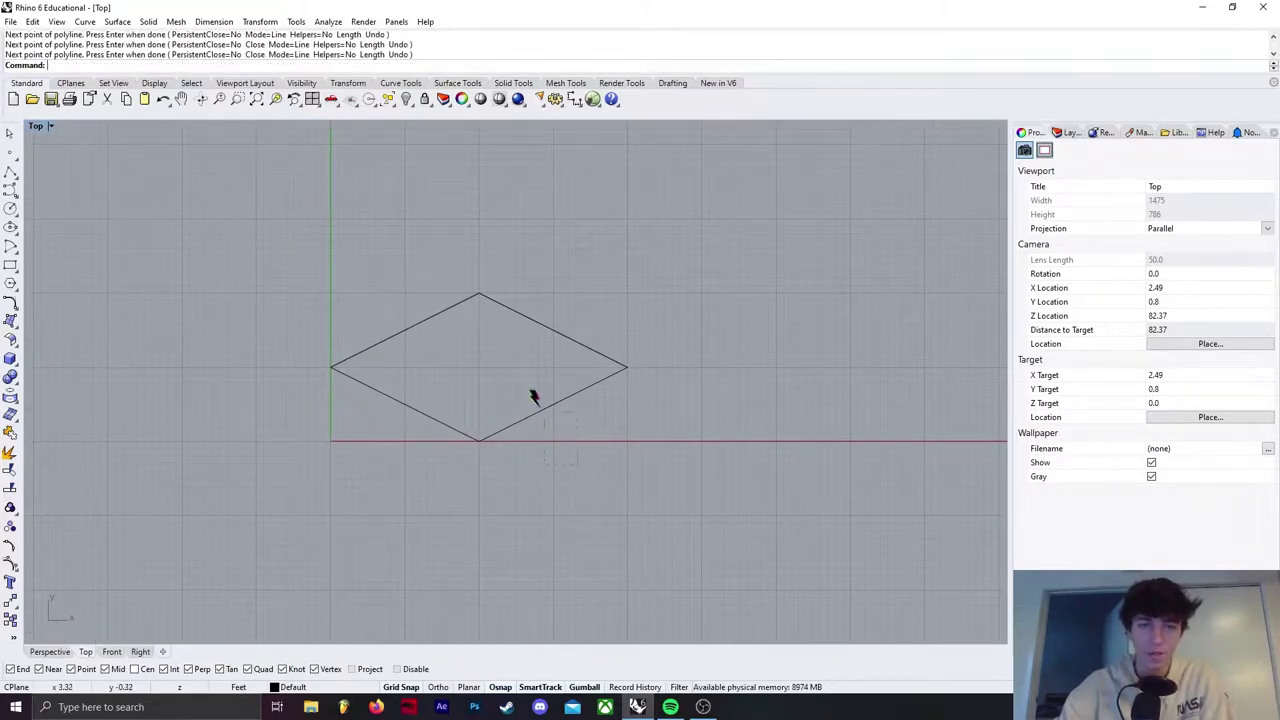
left_click_drag(530, 390, 354, 227)
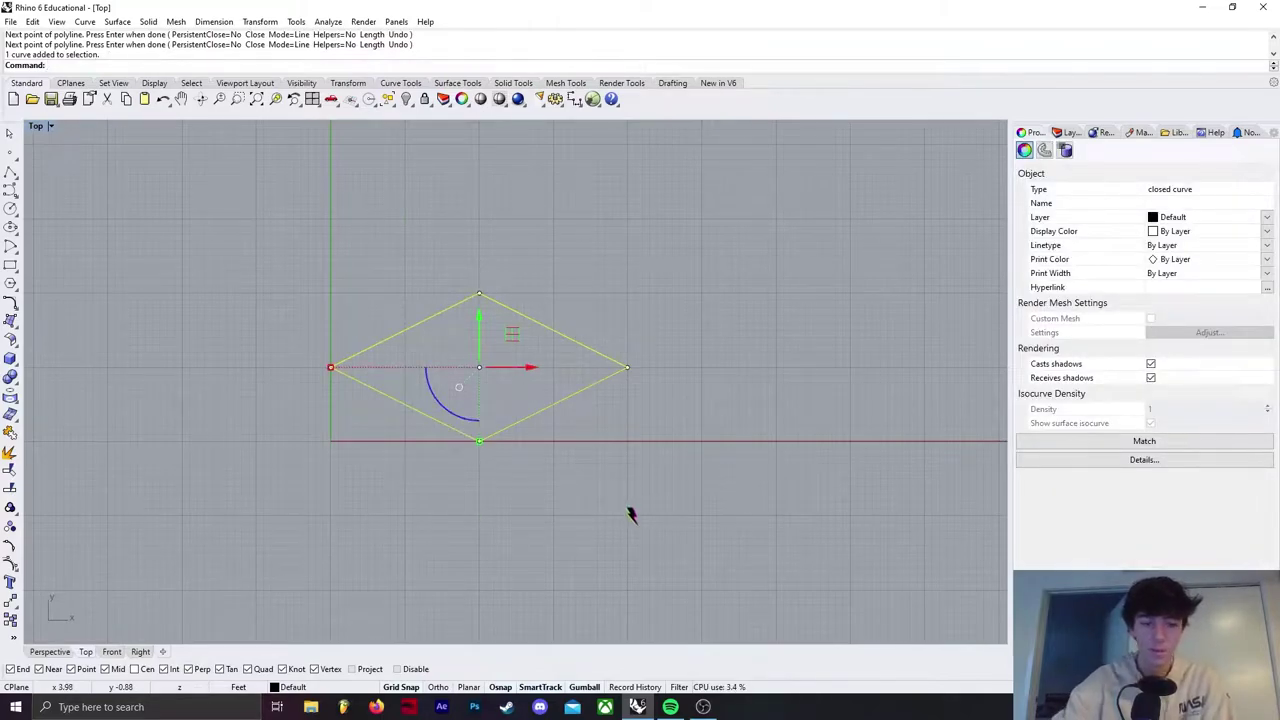
left_click(669, 507)
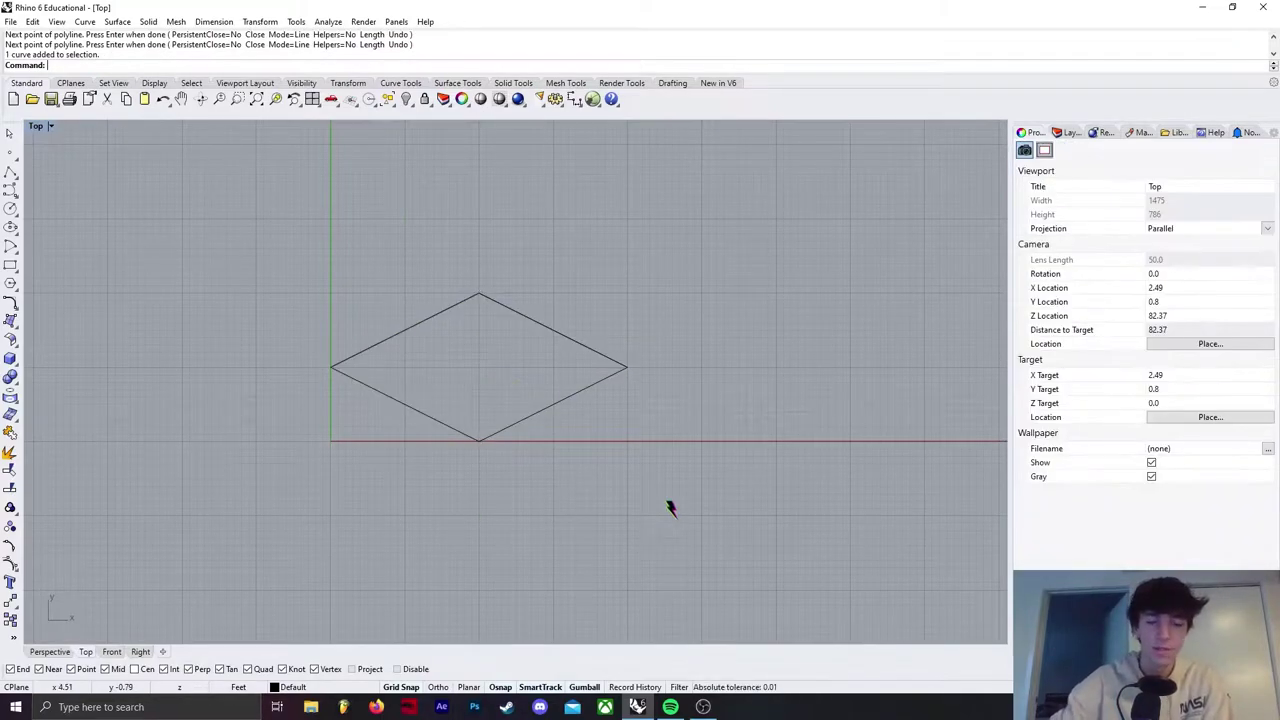
- Fillet the diamond's right and left corners with a radius of 0.2
key("Return")
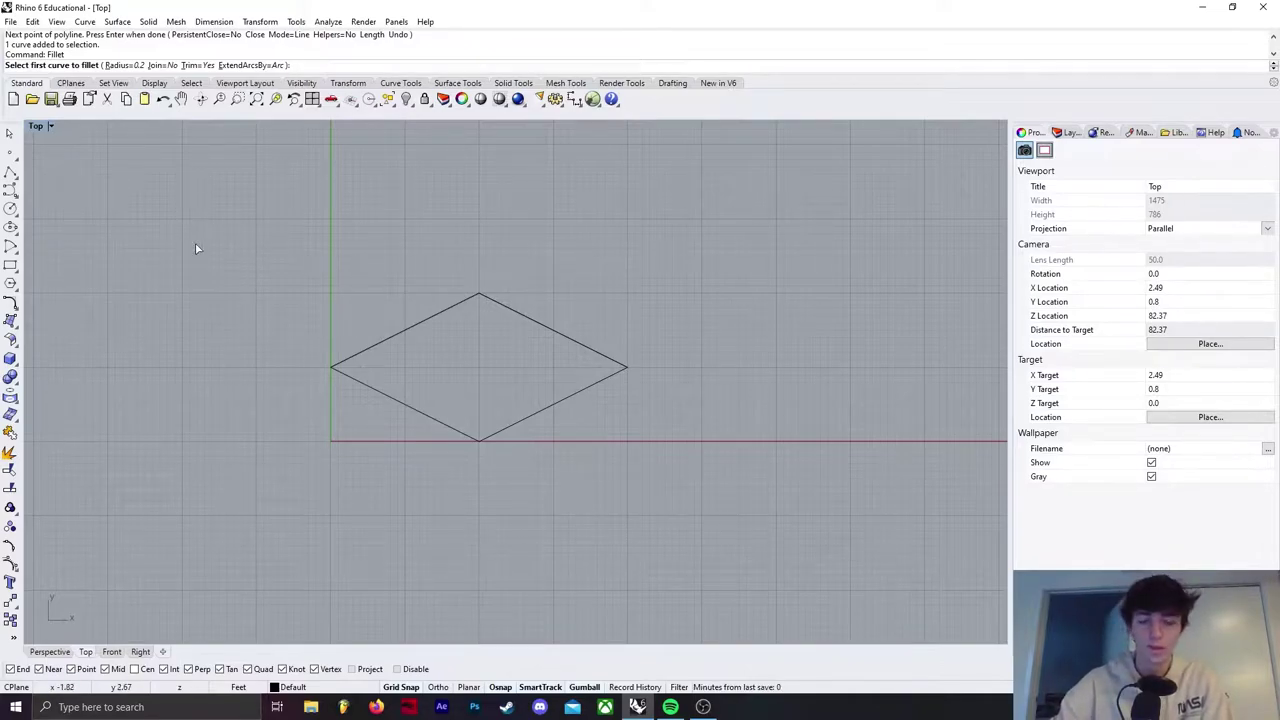
key("Return")
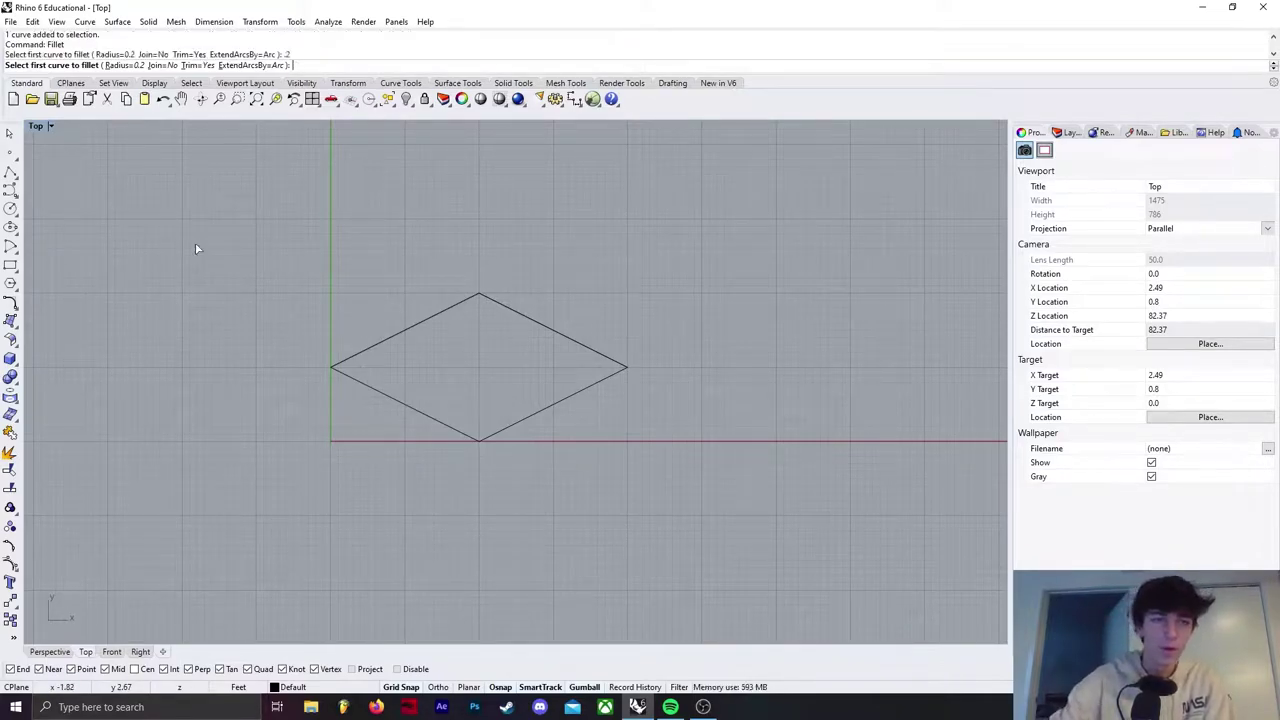
scroll(451, 330, "up", 3)
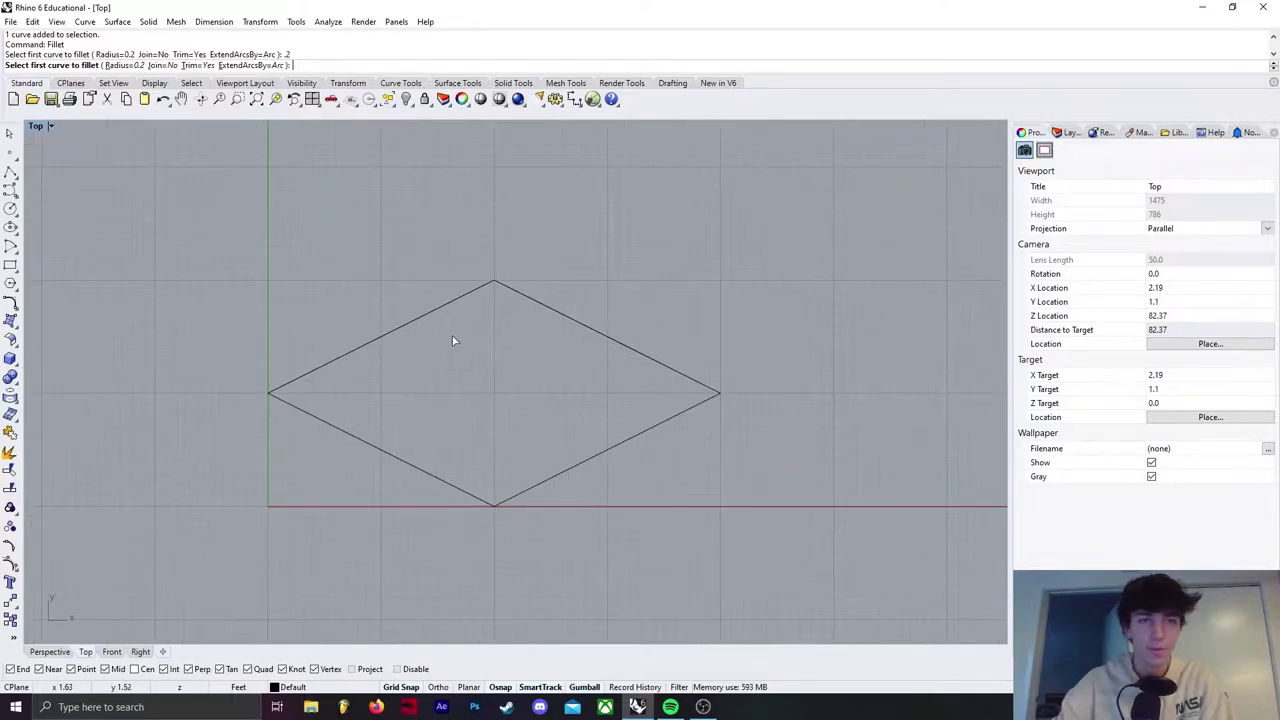
left_click(672, 371)
left_click(667, 419)
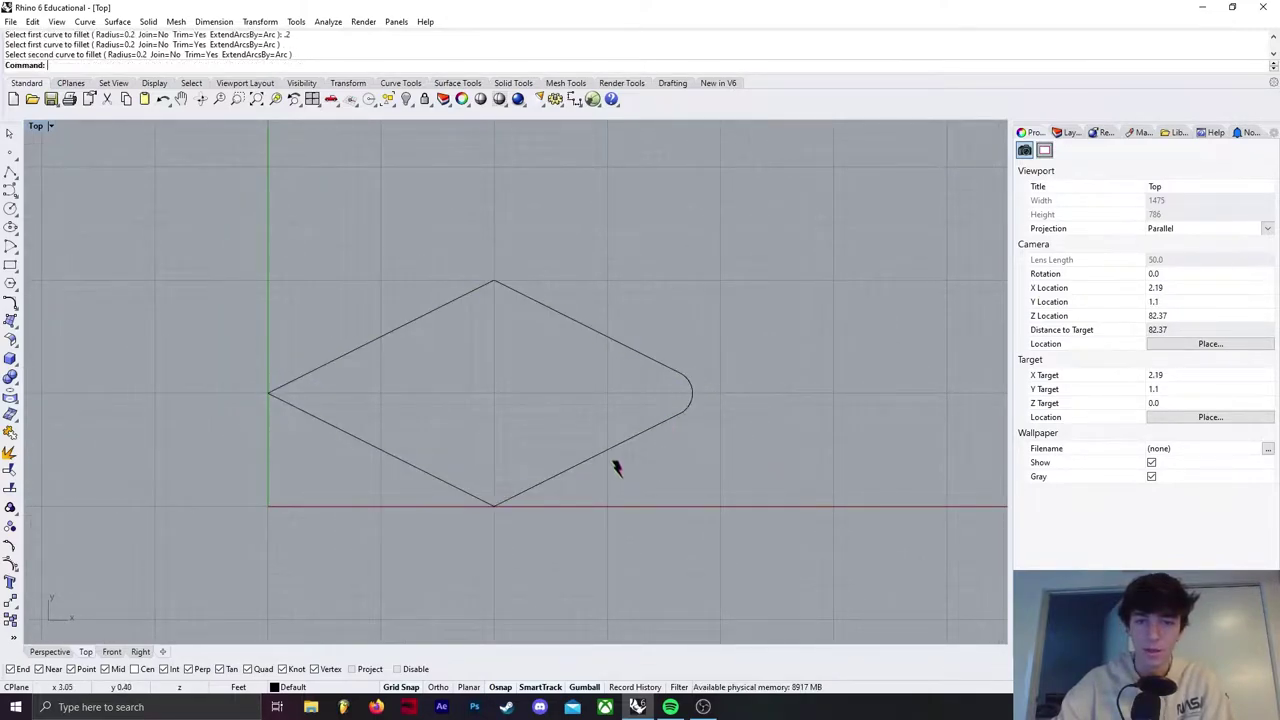
key("Return")
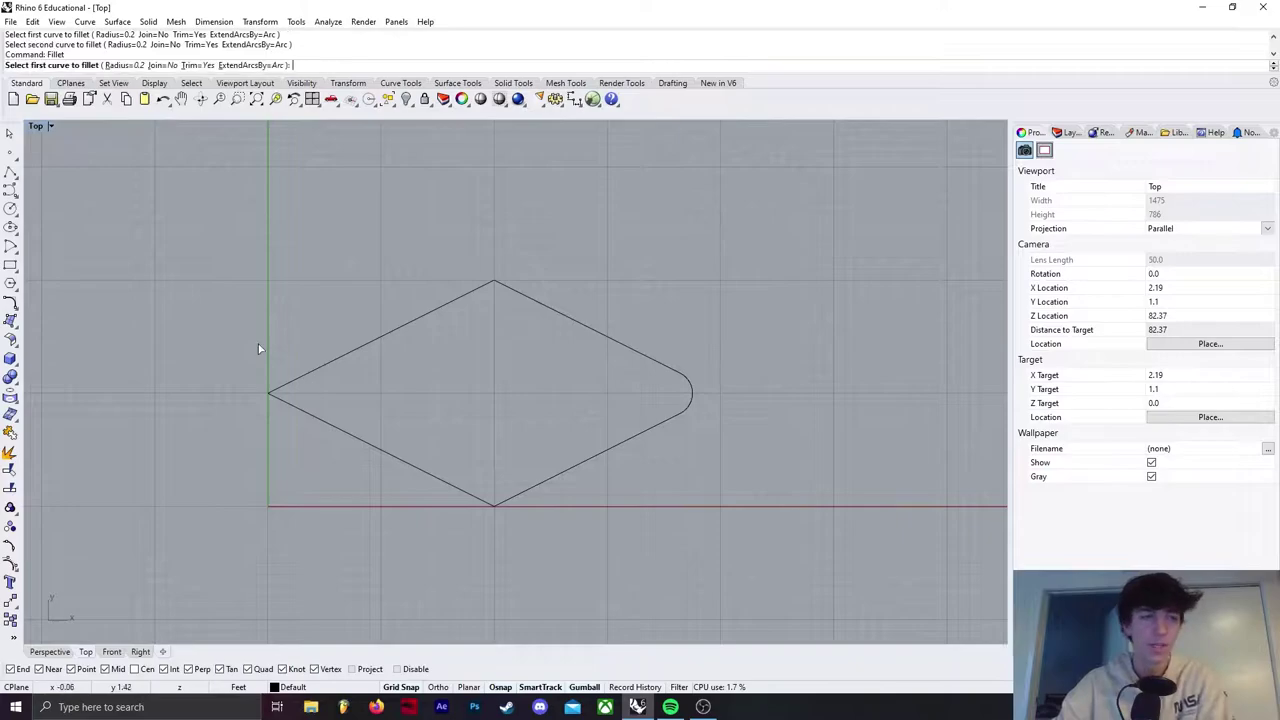
left_click(312, 375)
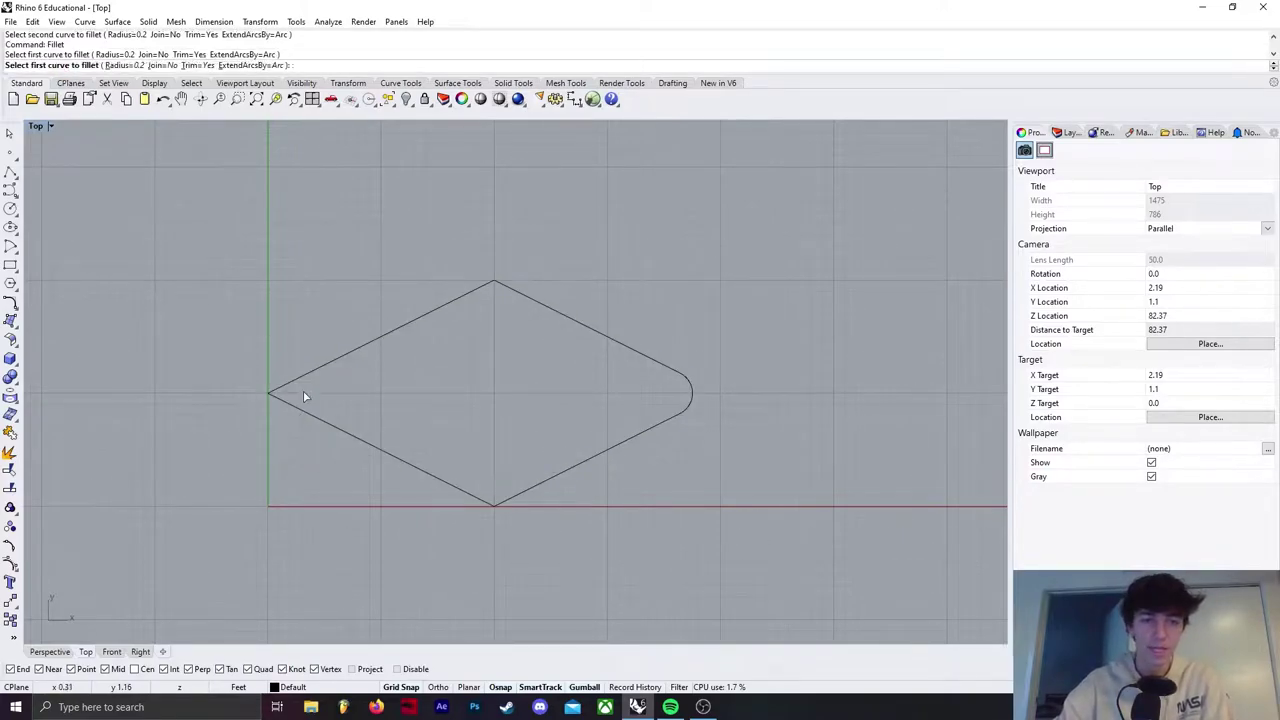
left_click(318, 424)
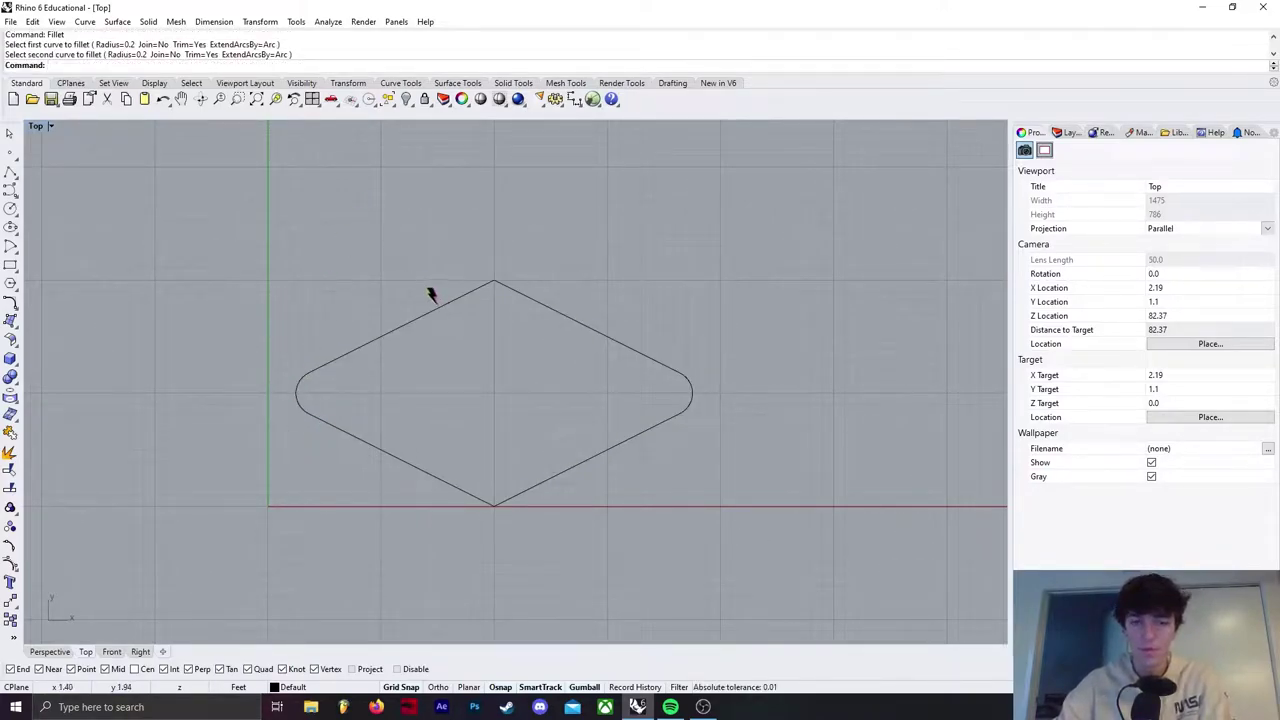
- Fillet the diamond's top and bottom corners with a radius of 0.4
key("Return")
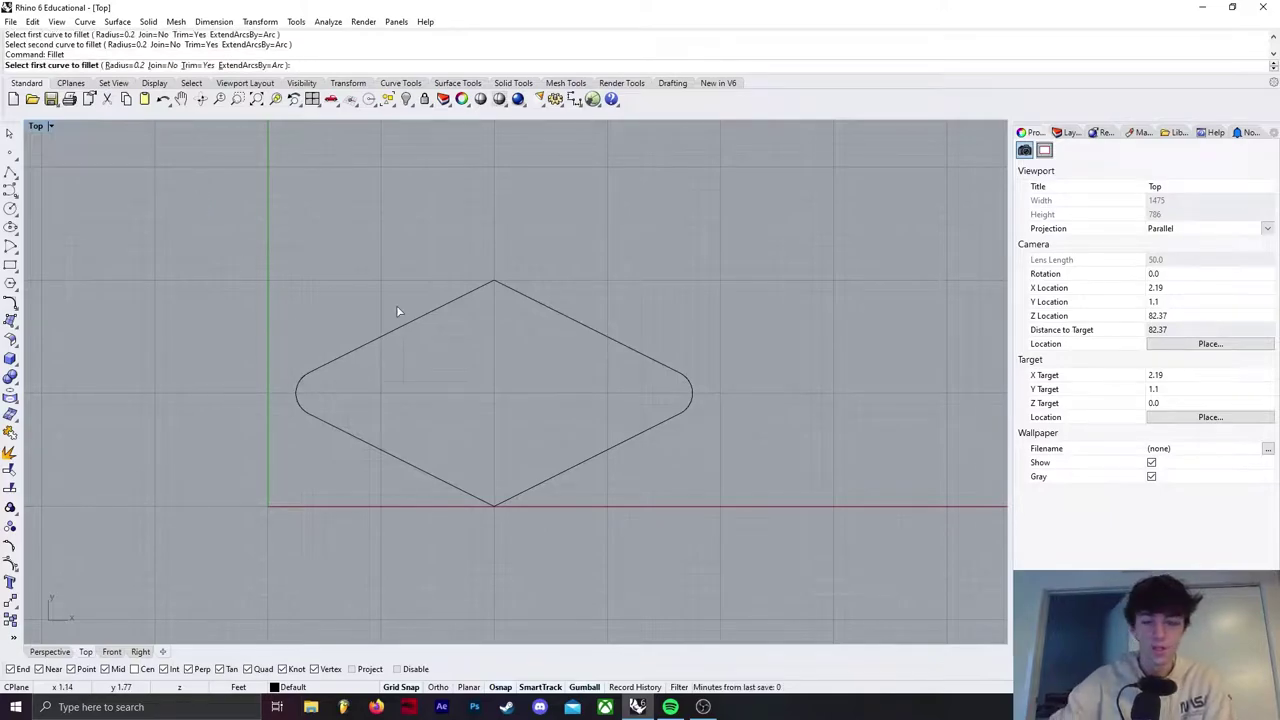
type(".4")
key("Return")
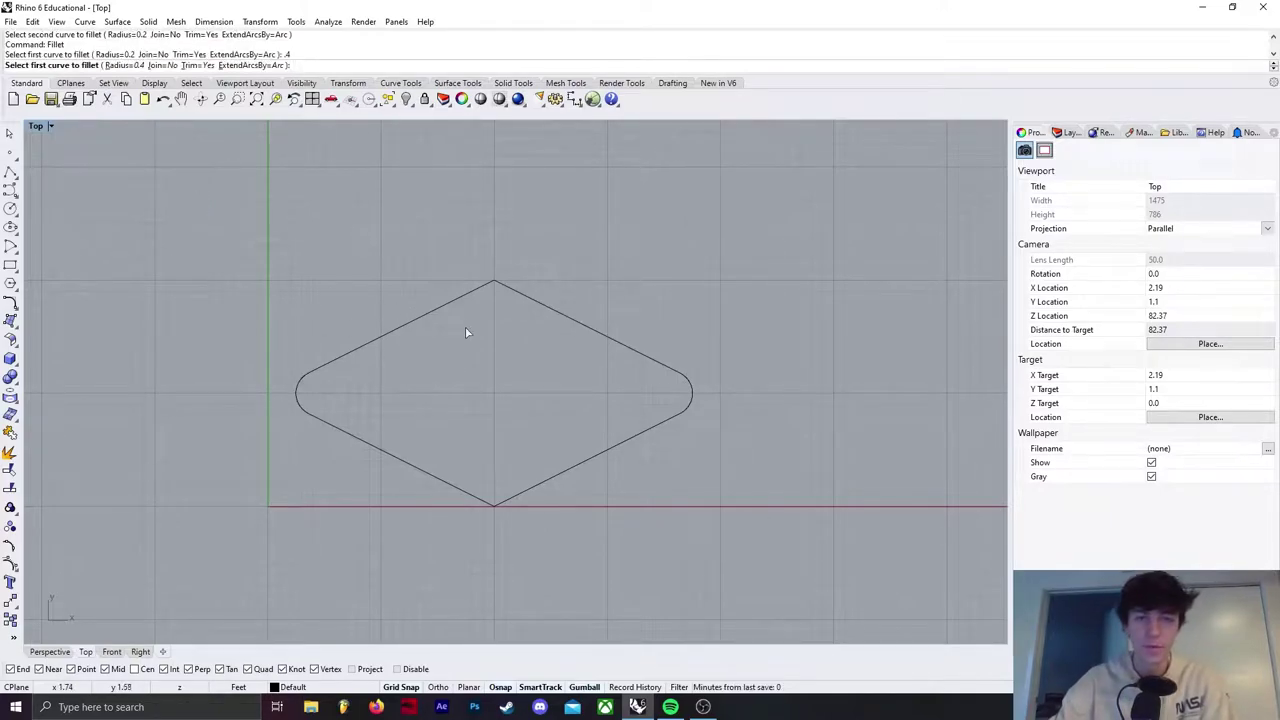
left_click(471, 296)
left_click(515, 294)
key("Return")
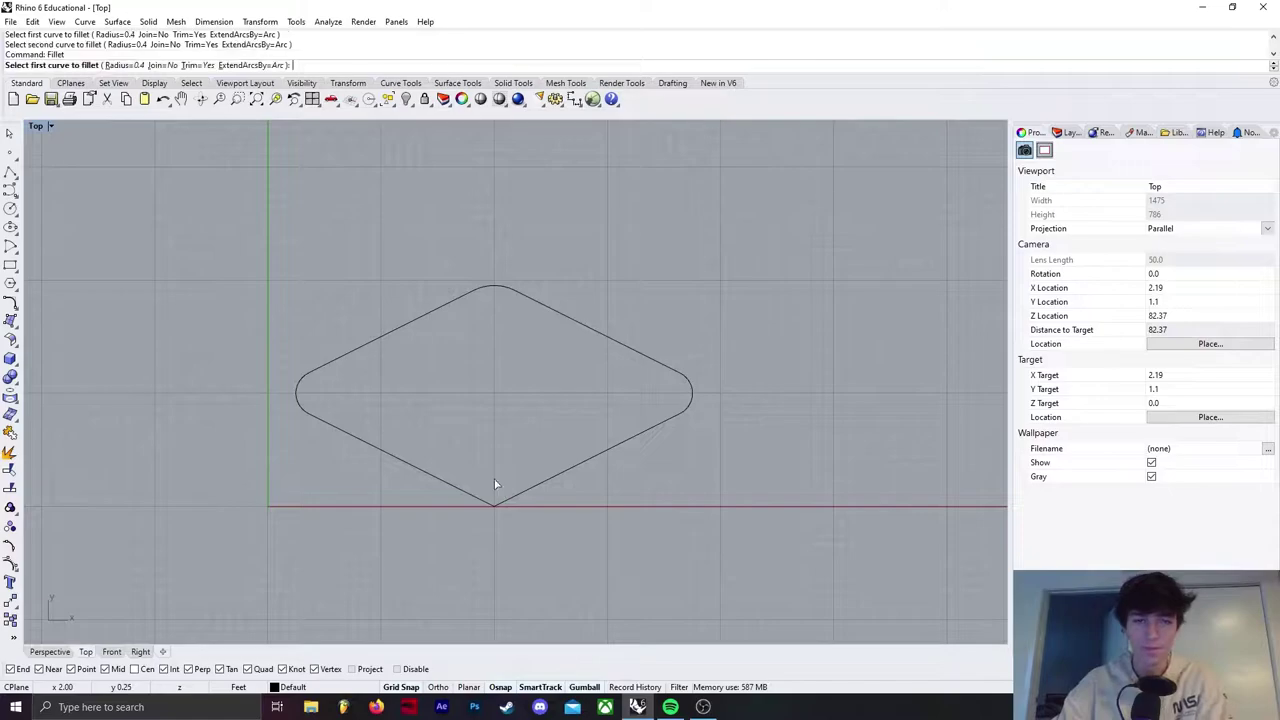
left_click(469, 489)
left_click(520, 490)
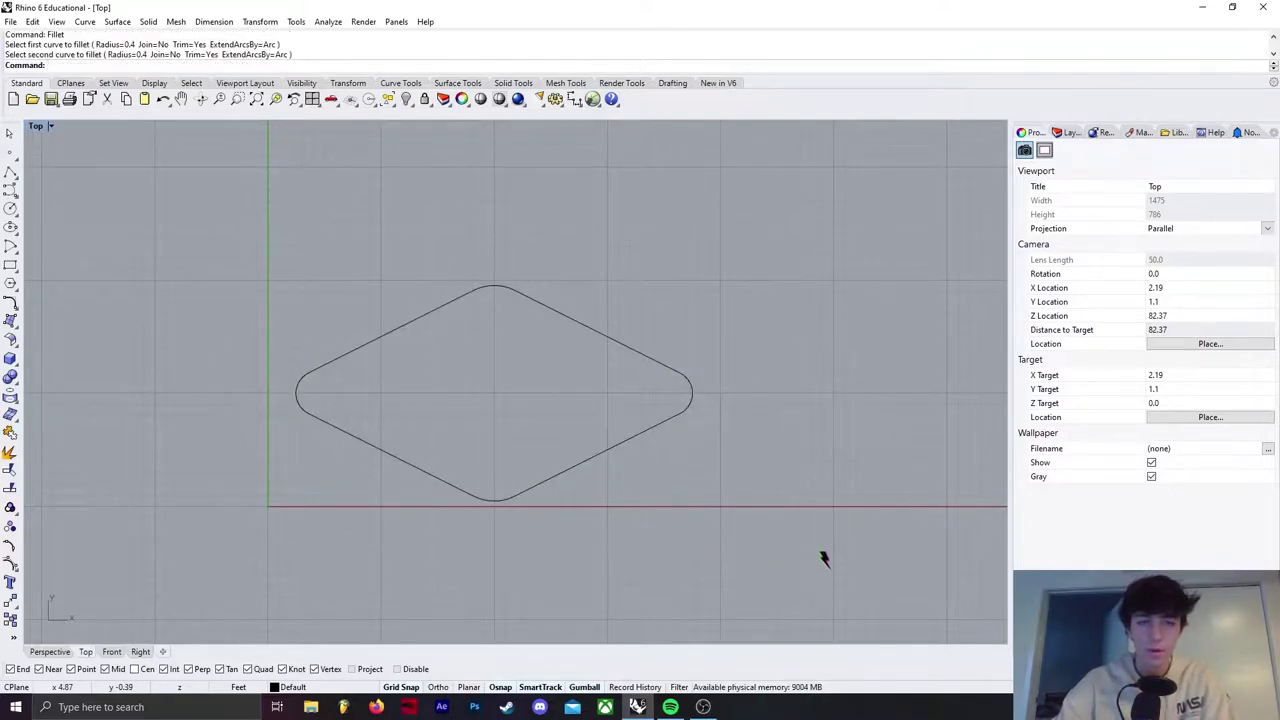
- Array the filleted diamond 20 times in X, once in Y and once in Z, with an X spacing of about 3.95 ft
left_click_drag(774, 556, 145, 202)
right_click_drag(623, 522, 586, 533)
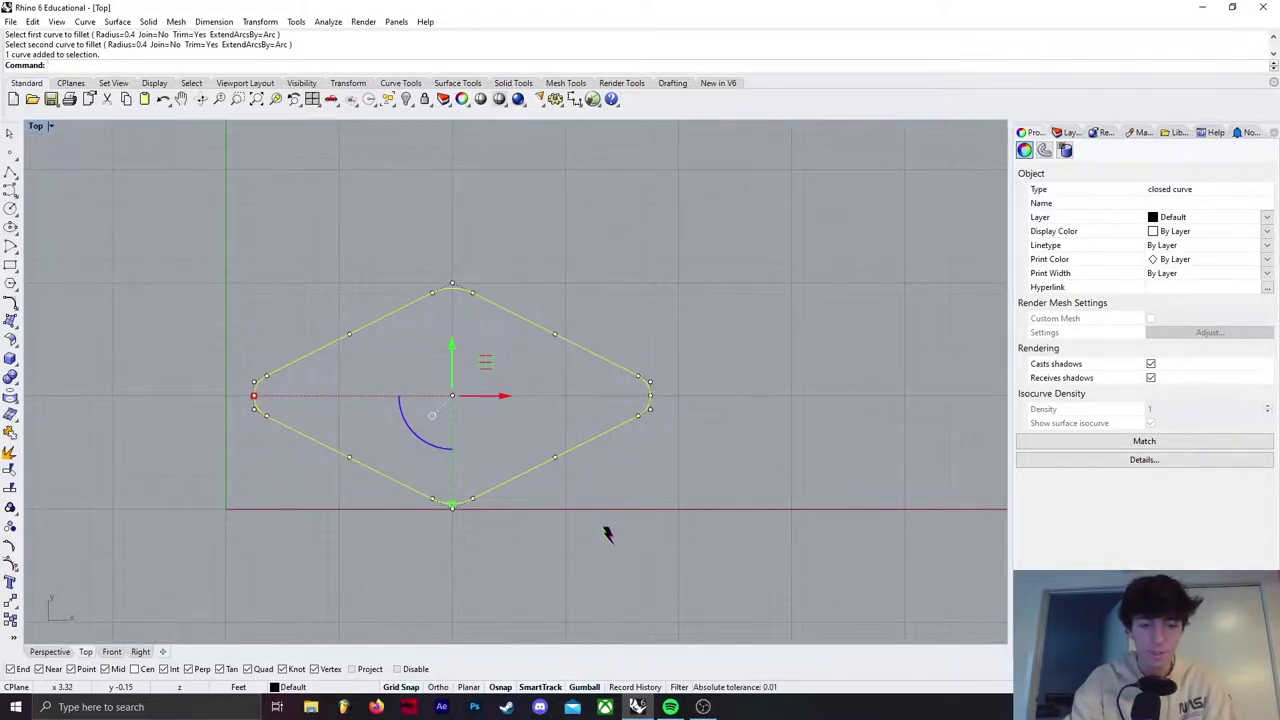
key("Return")
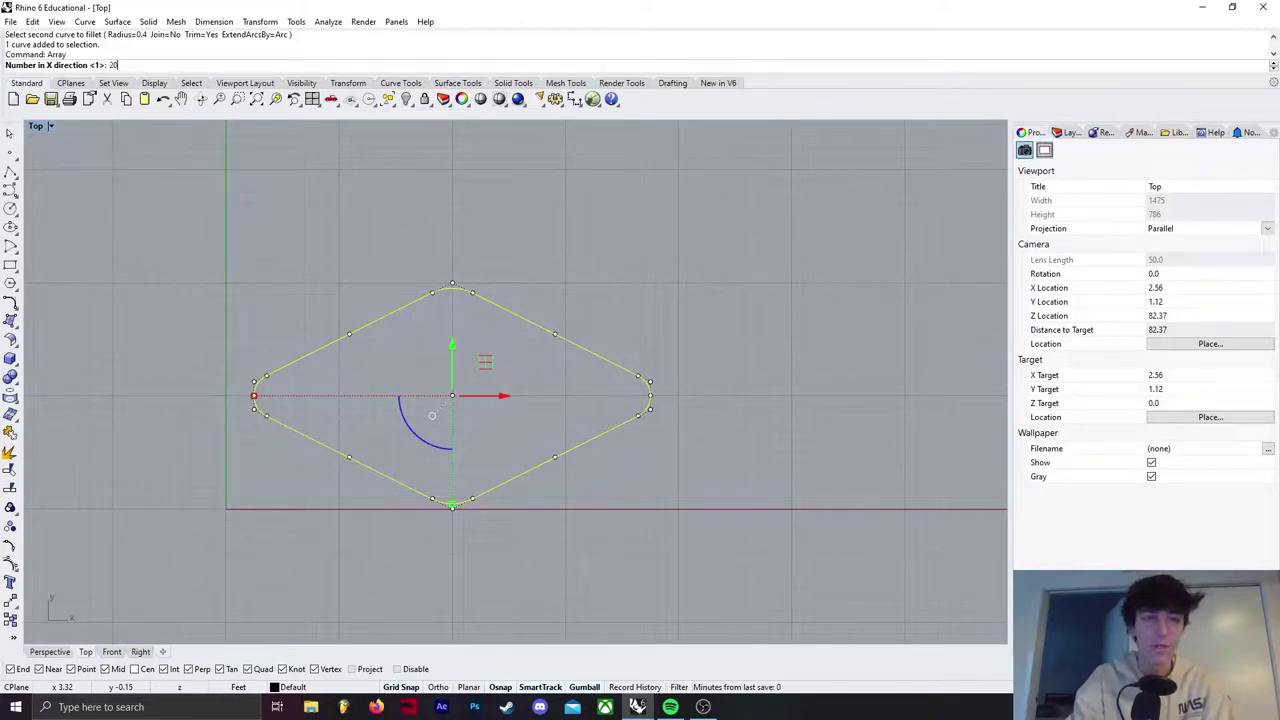
key("Return")
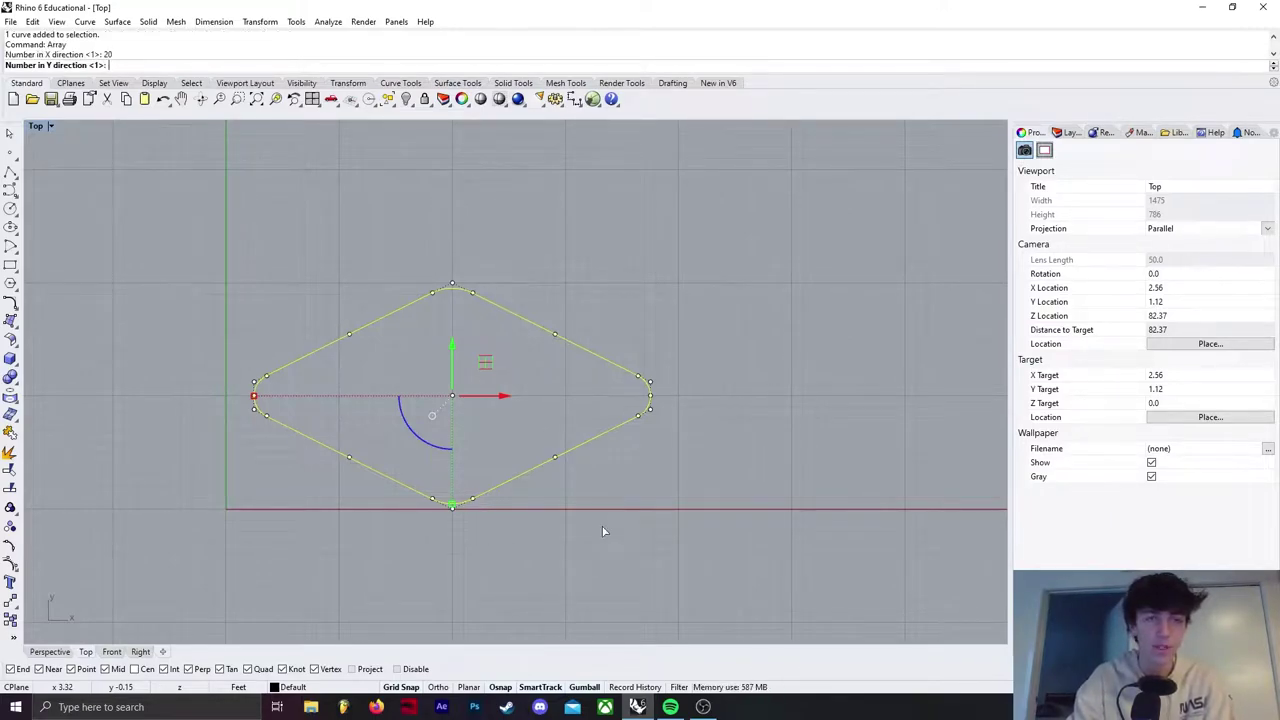
key("Return")
key("Return")
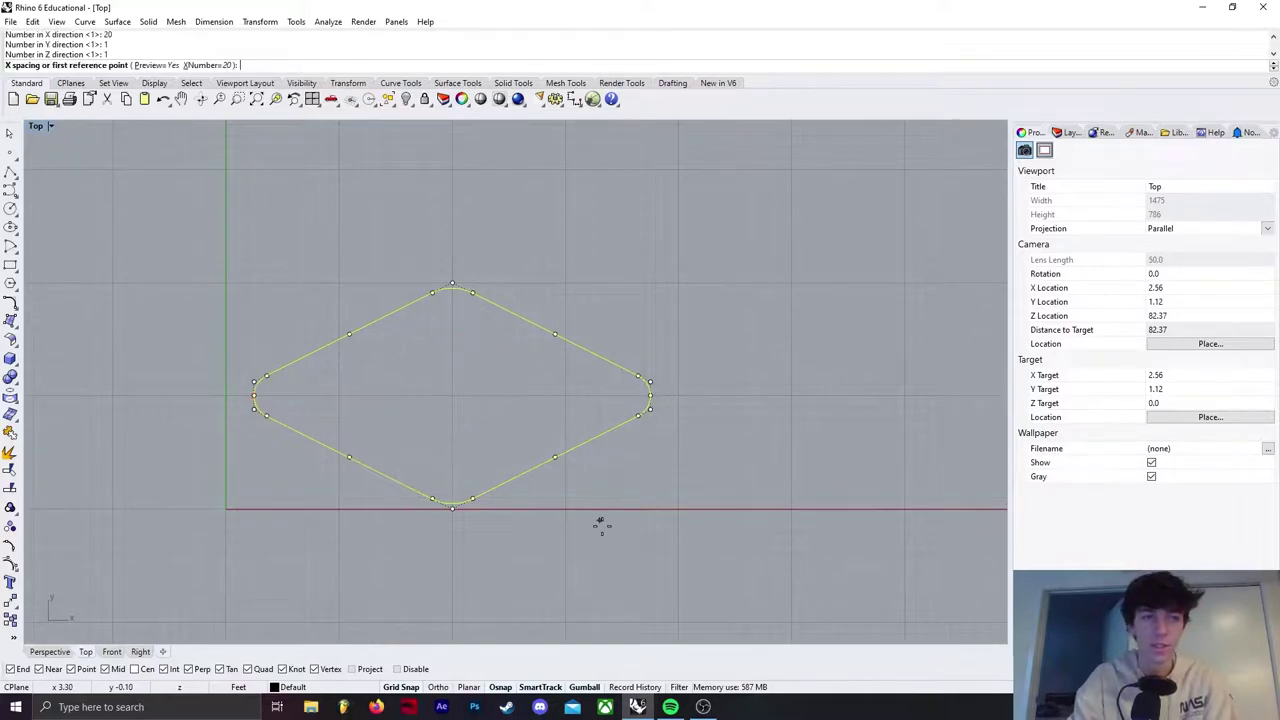
left_click(252, 396)
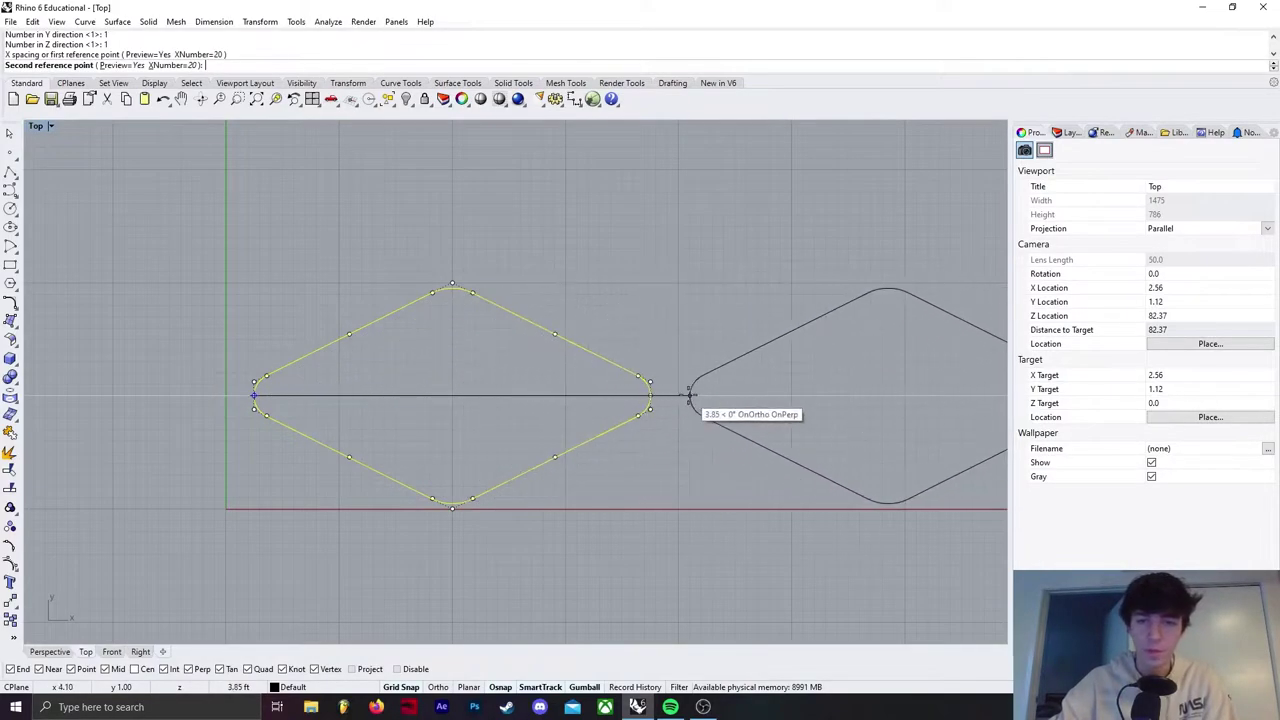
right_click_drag(714, 400, 527, 410)
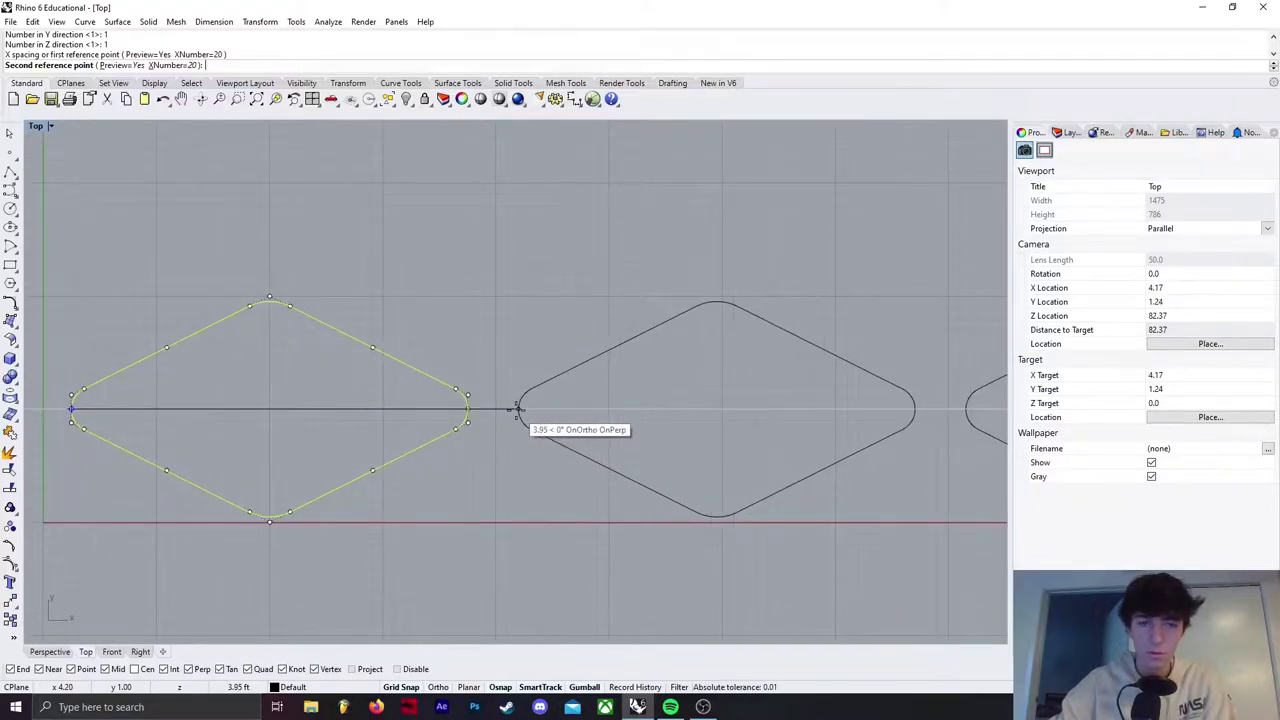
left_click(508, 408)
scroll(390, 440, "down", 6)
right_click_drag(576, 484, 474, 469)
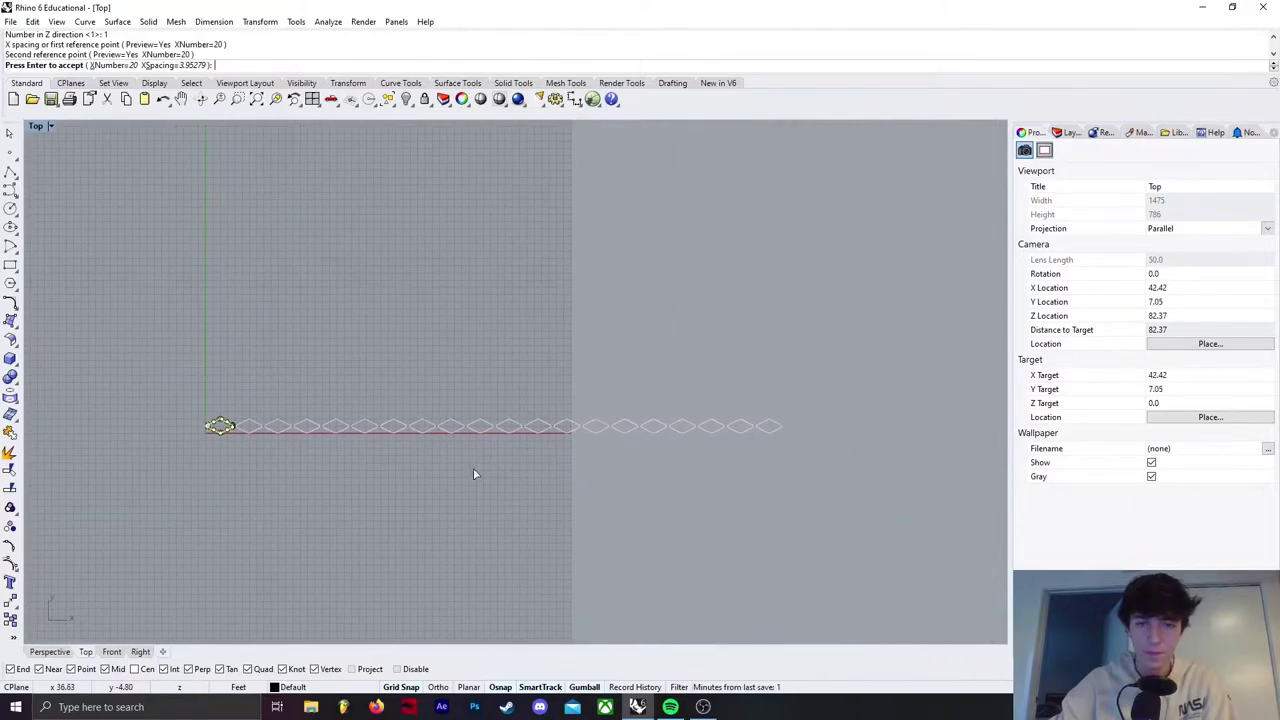
key("Return")
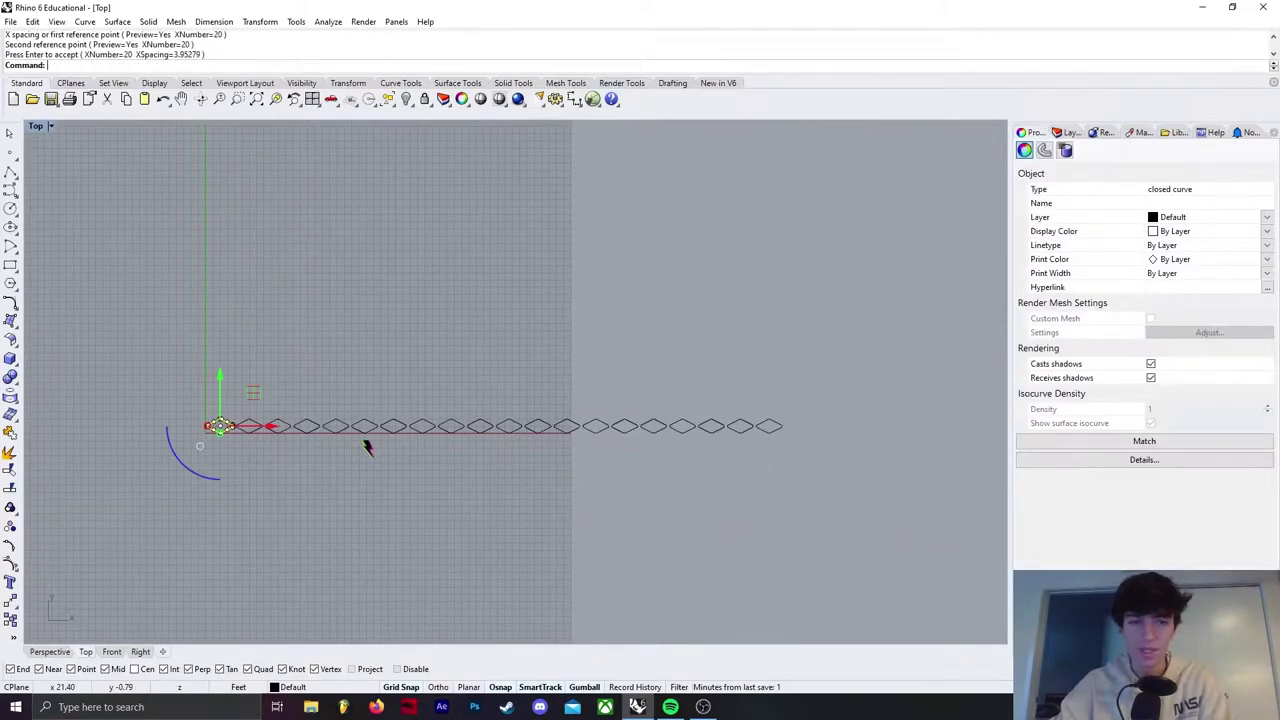
key("Escape")
left_click_drag(866, 474, 112, 380)
key("Escape")
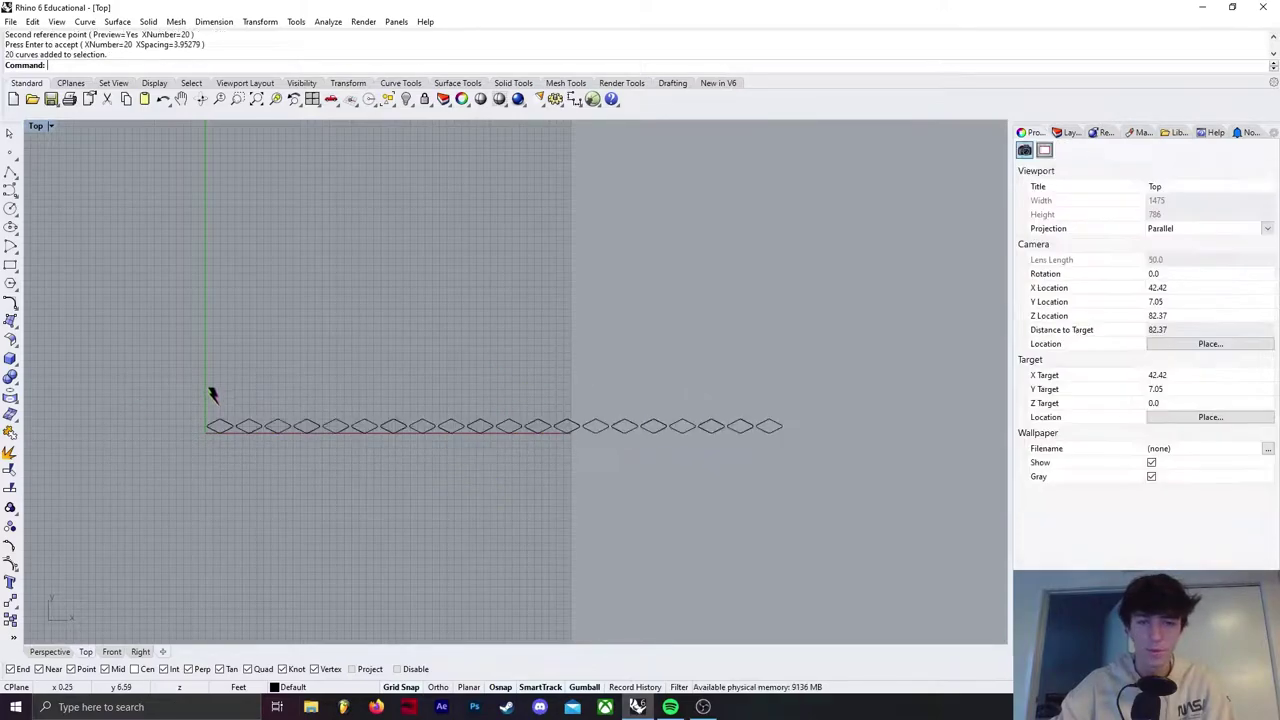
- Draw a straight guide polyline from the topmost point of the first diamond to the topmost point of the second diamond
scroll(195, 430, "up", 8)
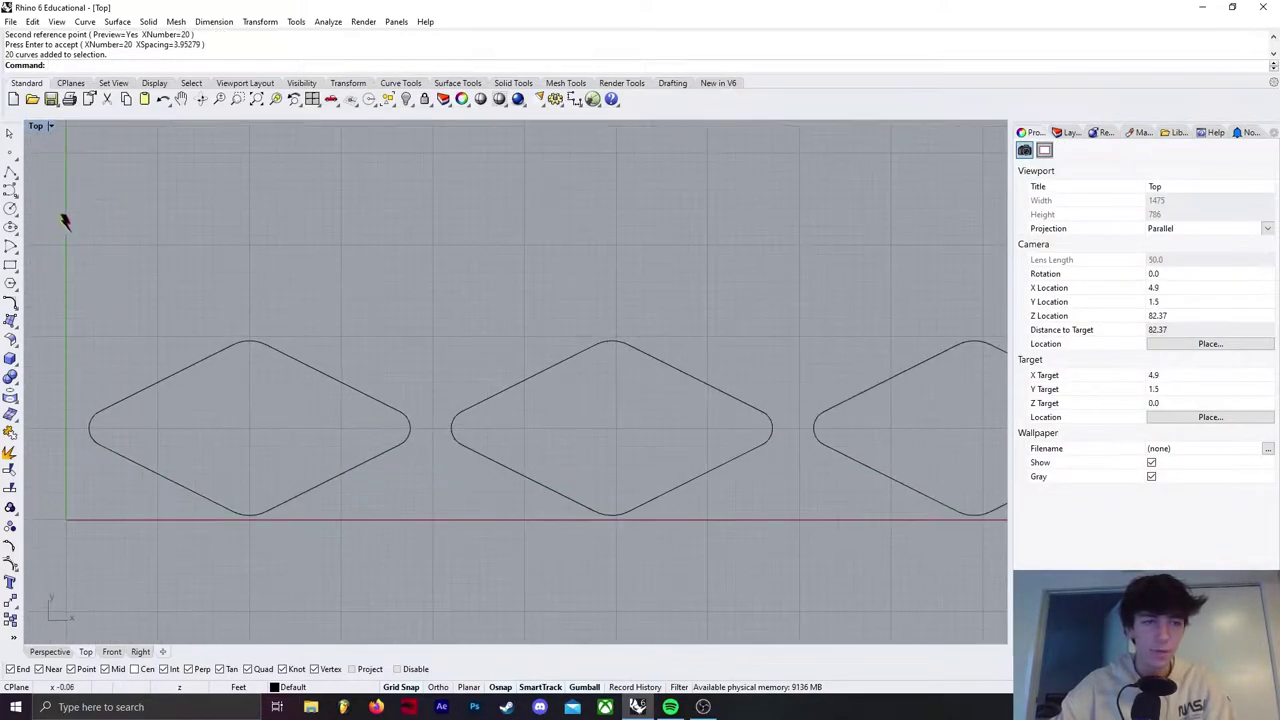
left_click(11, 172)
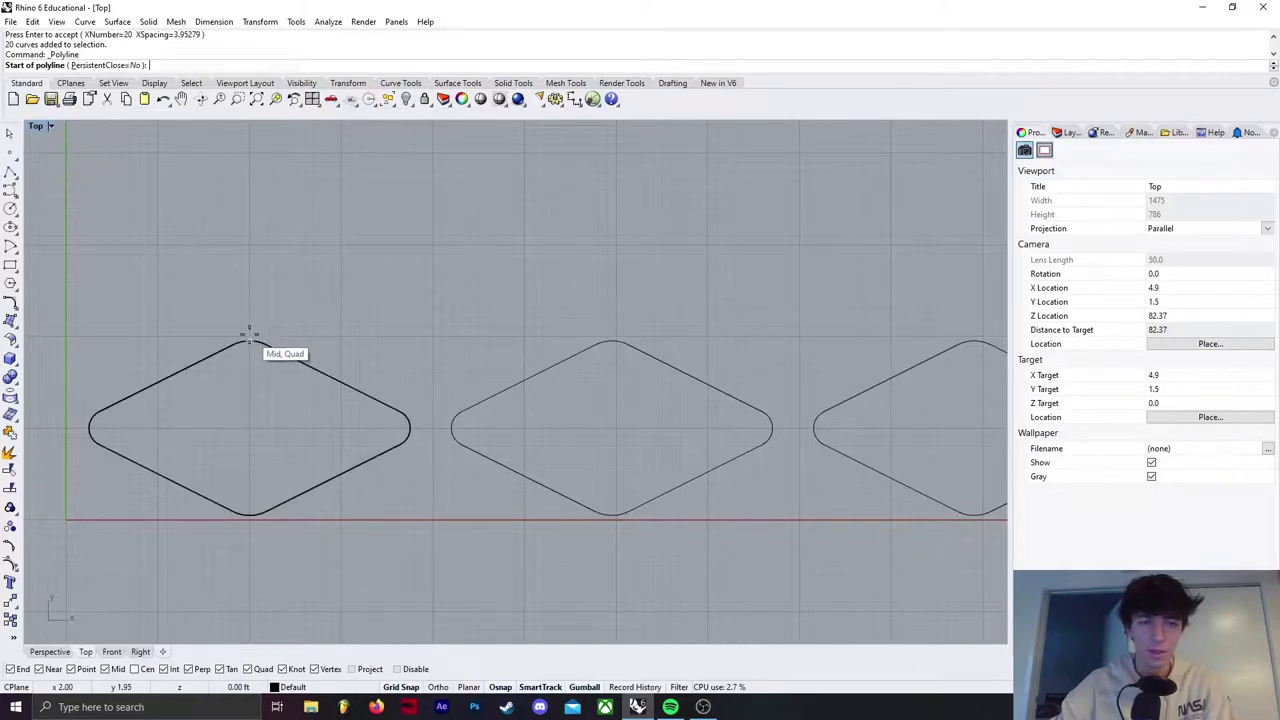
left_click(250, 341)
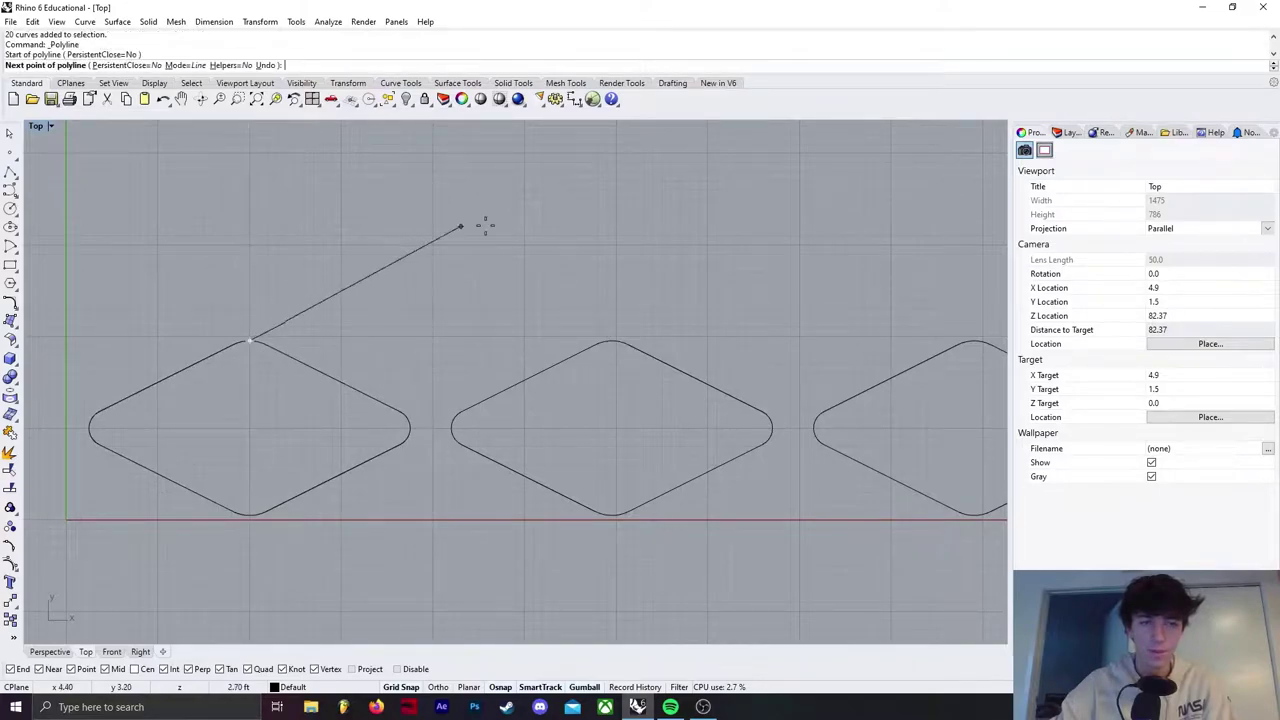
left_click(613, 341)
key("Return")
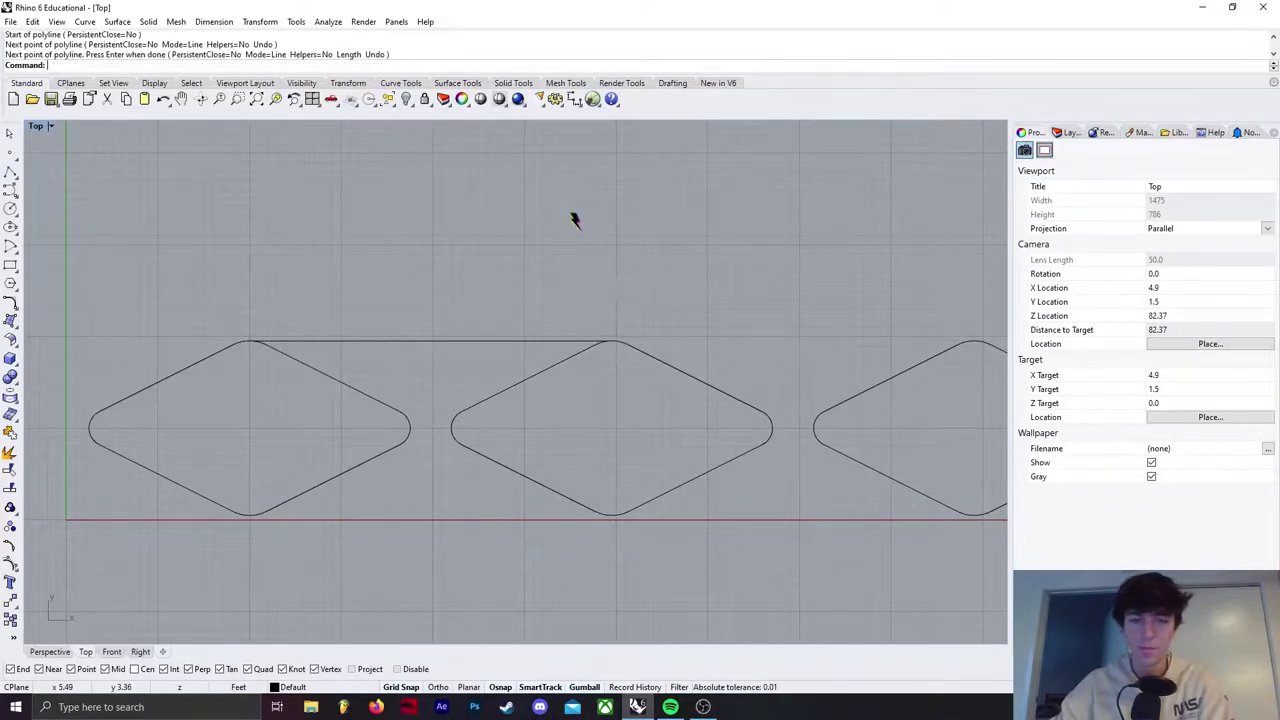
- Copy the whole diamond row from the first diamond's lowest point to the guide line's midpoint, and delete the guide line
scroll(315, 378, "down", 10)
left_click_drag(780, 413, 247, 374)
scroll(348, 354, "up", 12)
right_click_drag(218, 421, 536, 281)
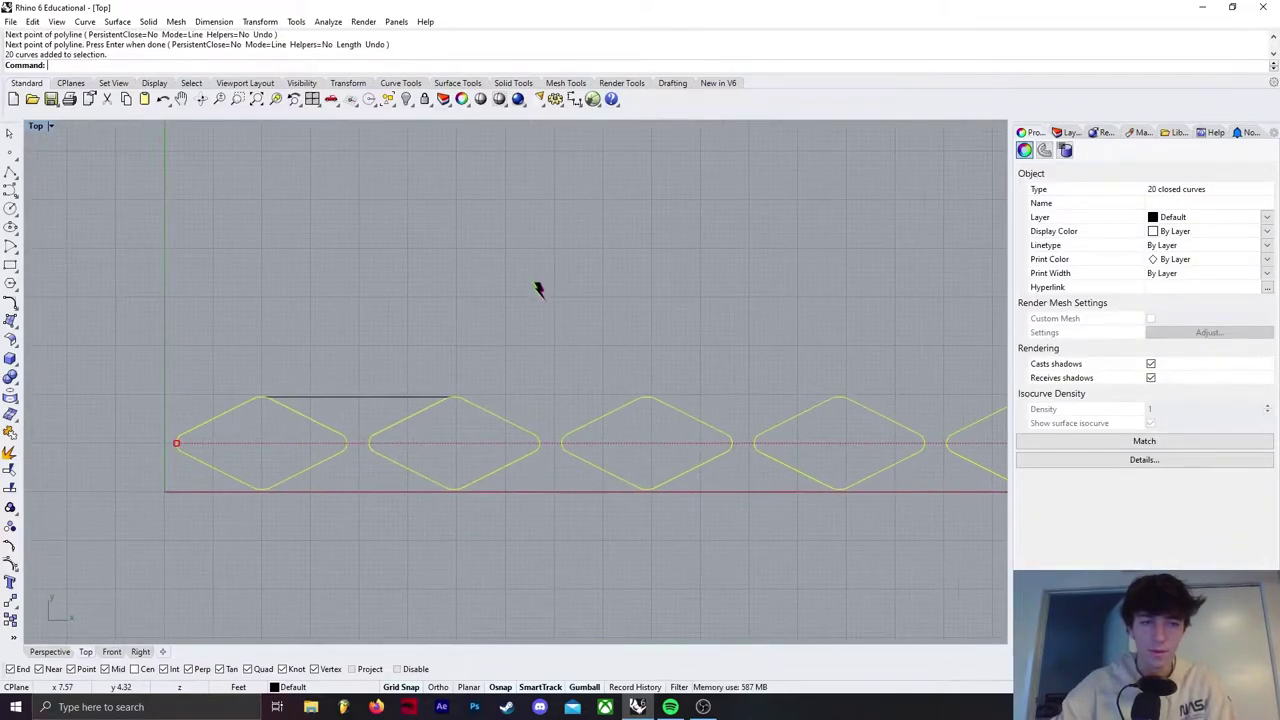
type("copy")
key("Return")
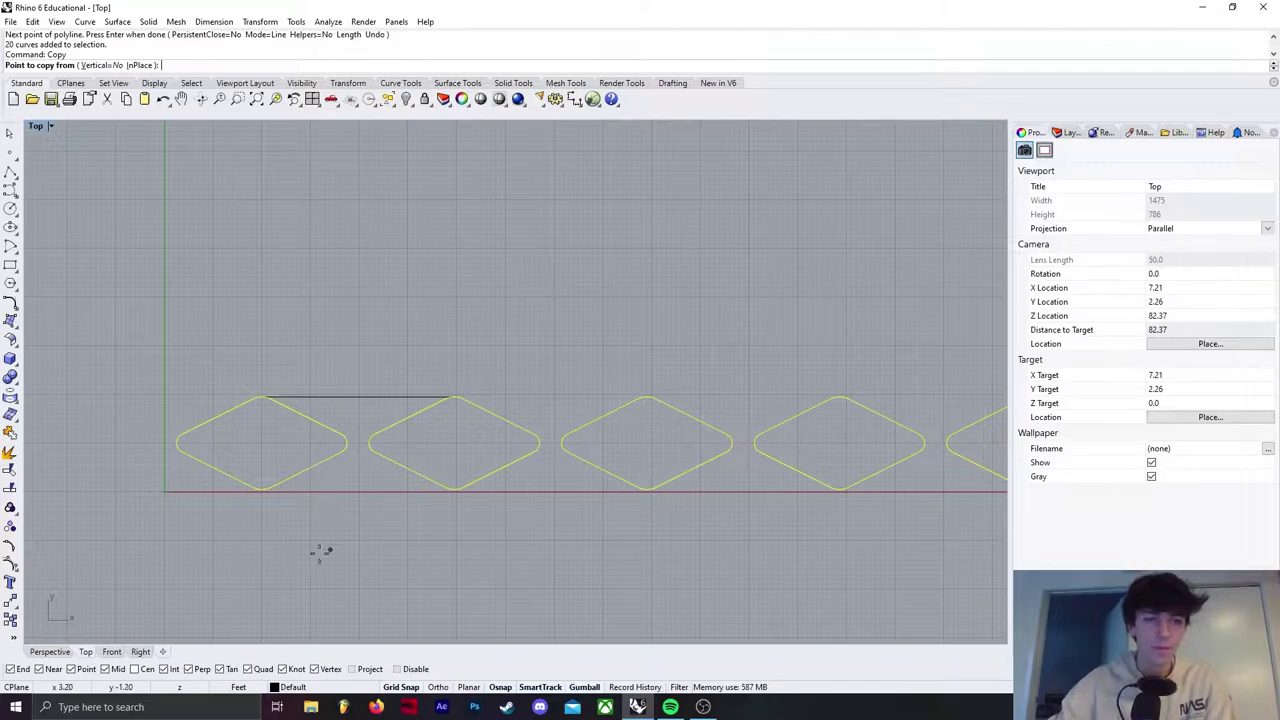
left_click(262, 489)
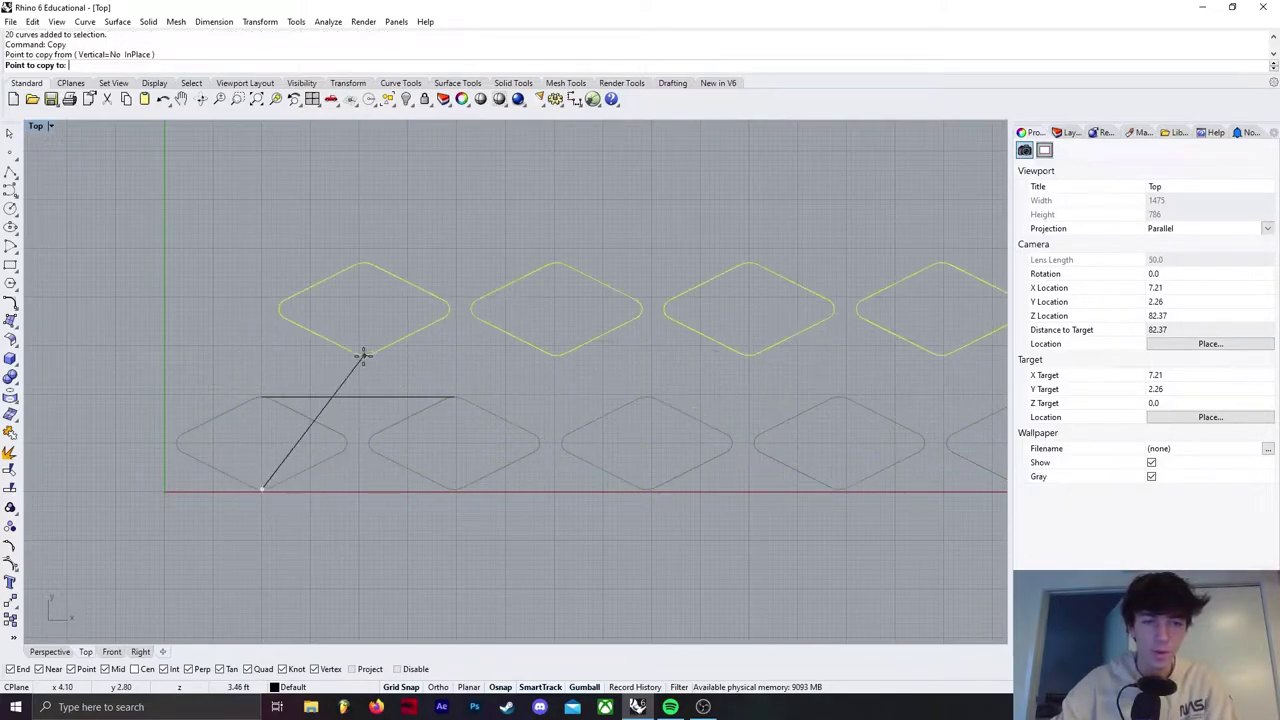
left_click(357, 396)
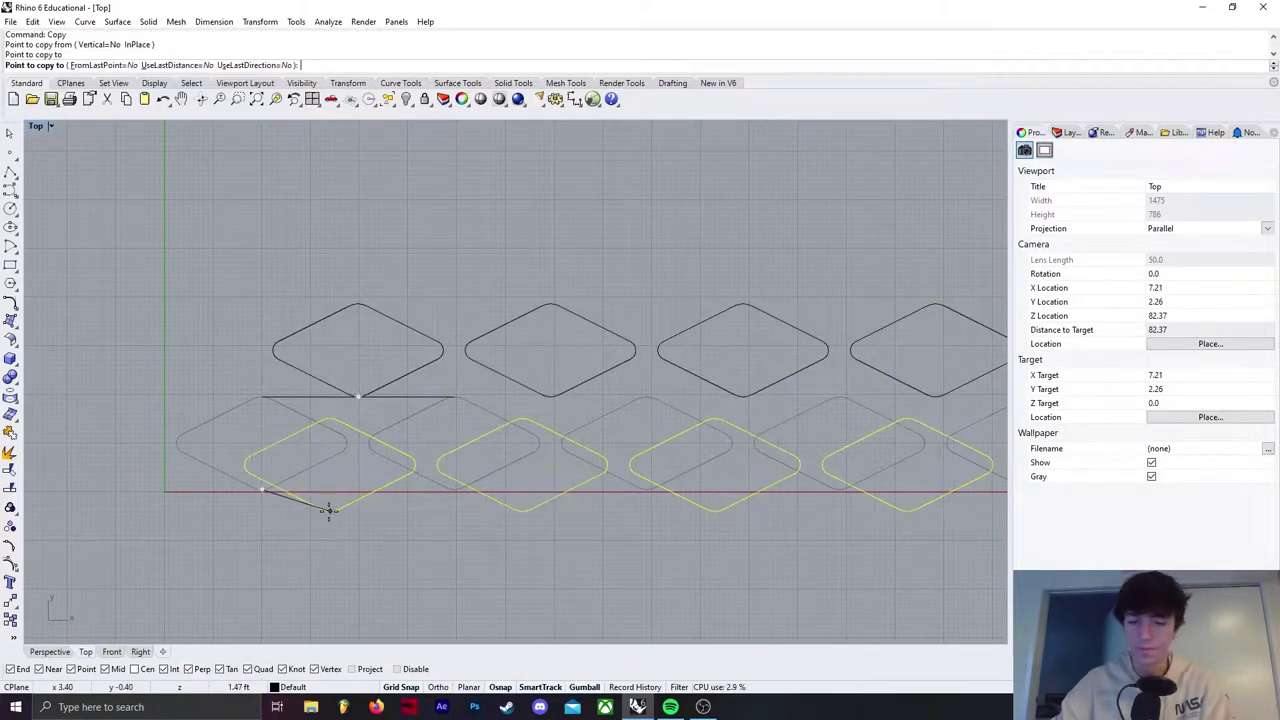
key("Return")
left_click(408, 397)
key("Delete")
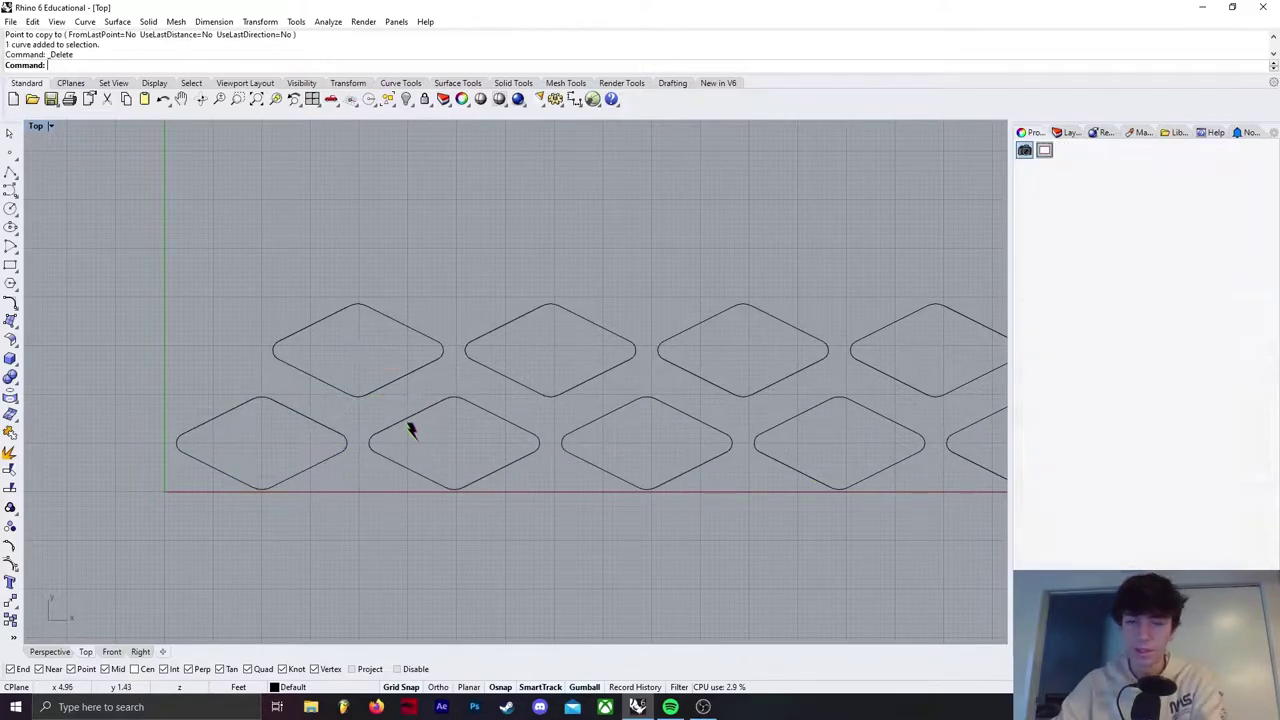
- Move the upper diamond row straight down so it nests between the lower diamonds, leaving a narrow gap along their slanted edges
scroll(254, 390, "down", 10)
left_click_drag(760, 380, 178, 361)
scroll(494, 391, "up", 10)
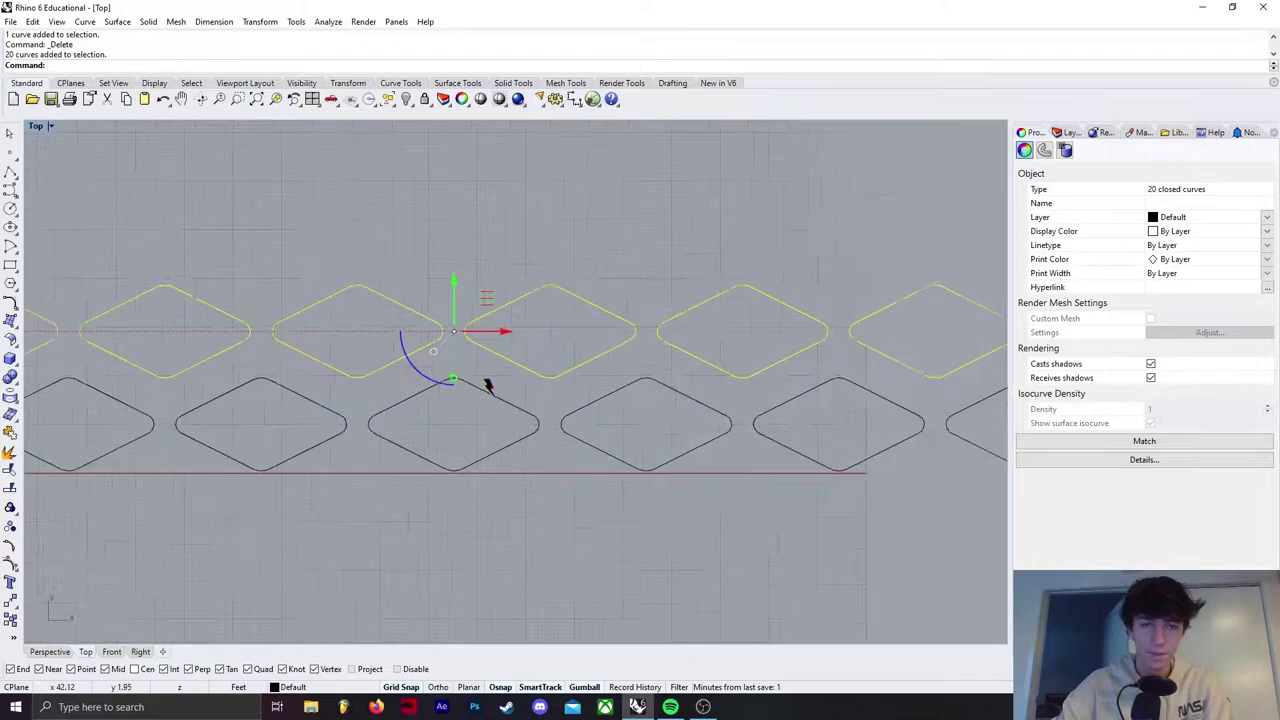
left_click_drag(407, 234, 411, 299)
left_click(639, 562)
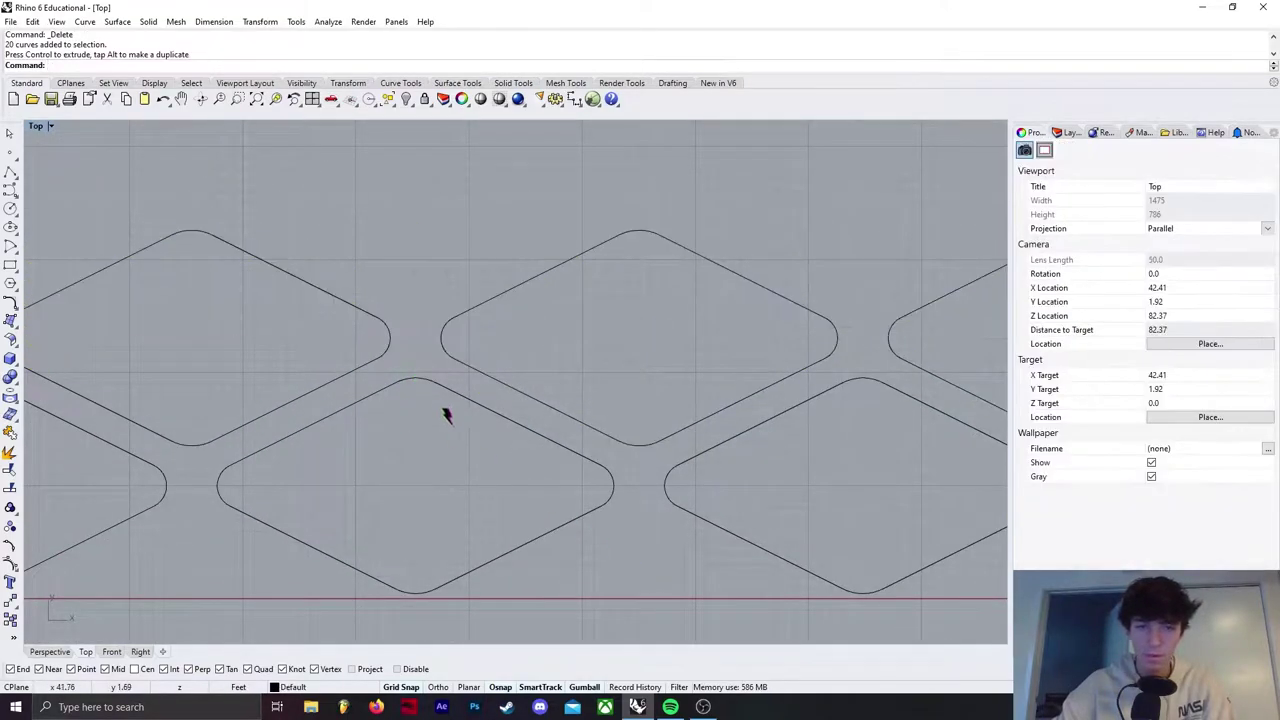
- Try to array both diamond rows once in X, 20 times in Y and once in Z, with a Y spacing of about 2.65 ft
scroll(588, 421, "down", 15)
left_click_drag(925, 478, 92, 336)
scroll(300, 430, "up", 8)
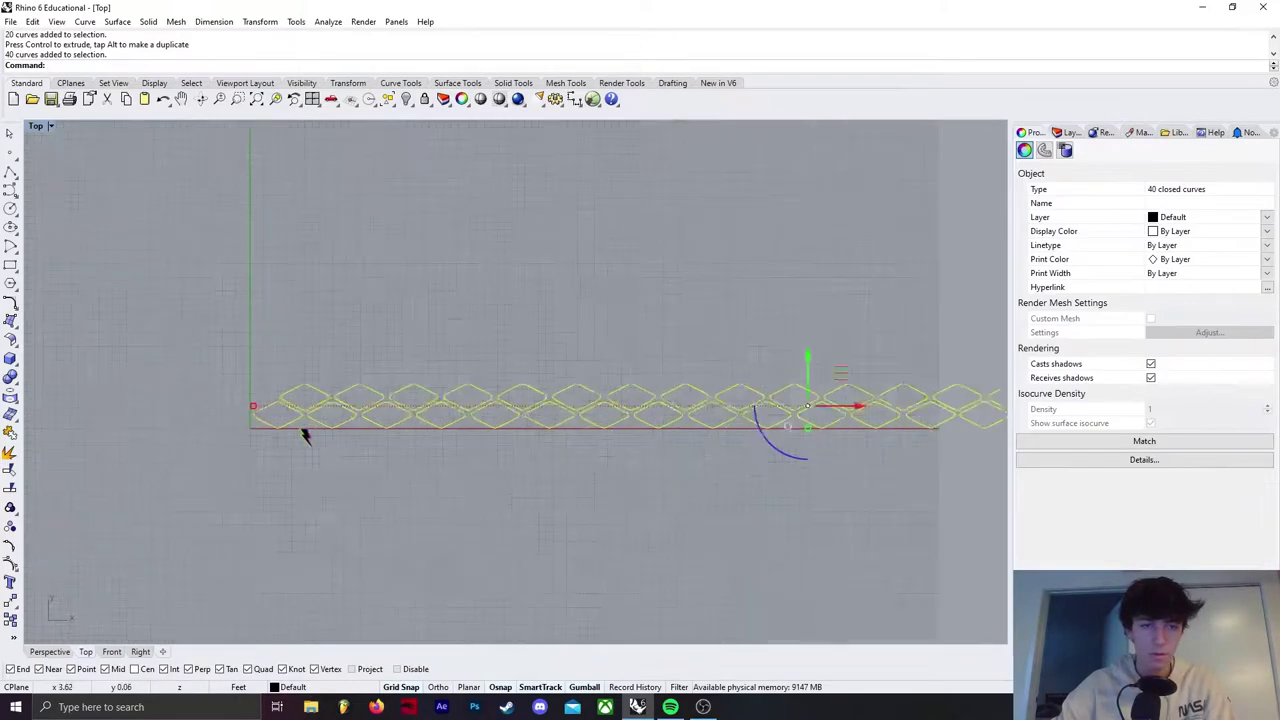
scroll(350, 428, "up", 3)
type("array")
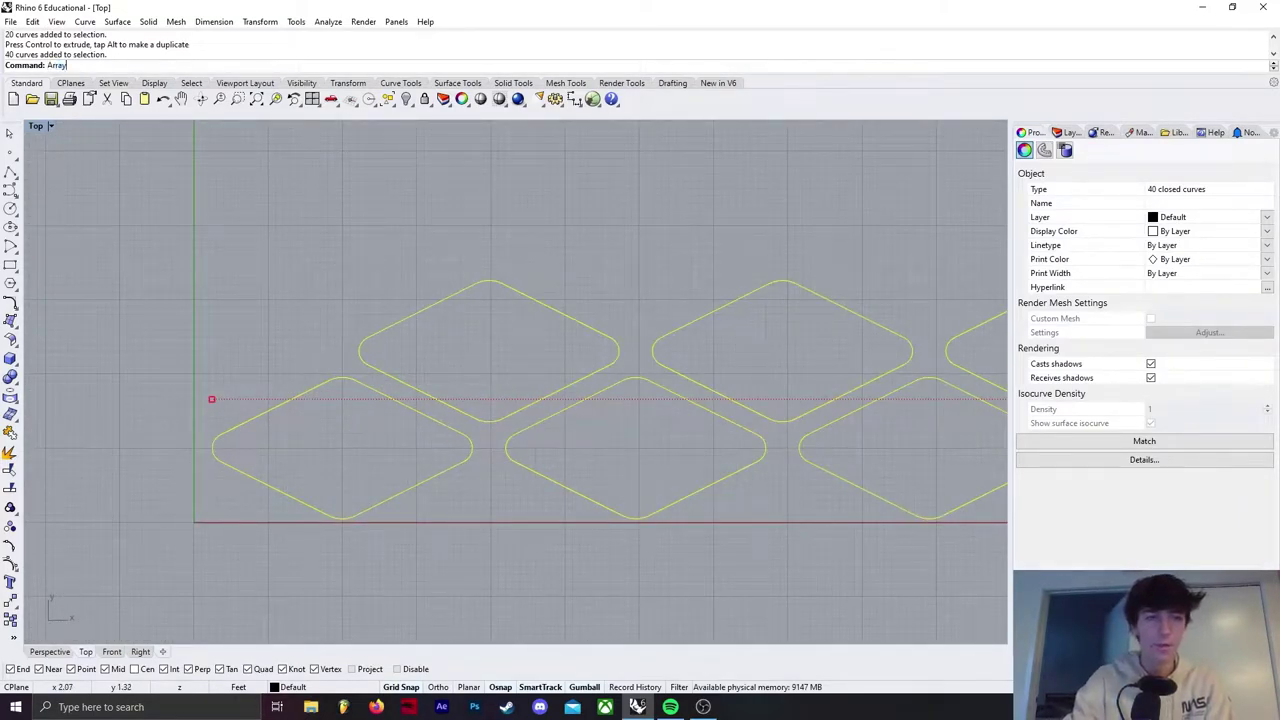
key("Return")
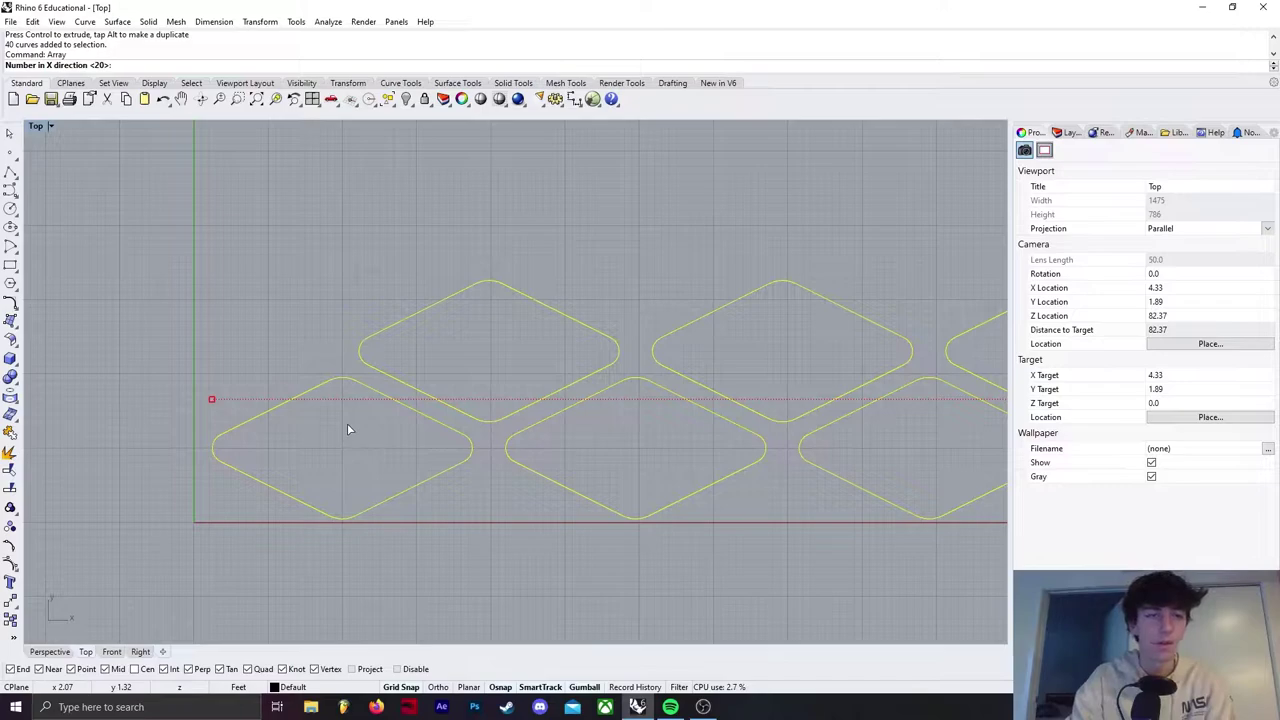
type("1")
key("Return")
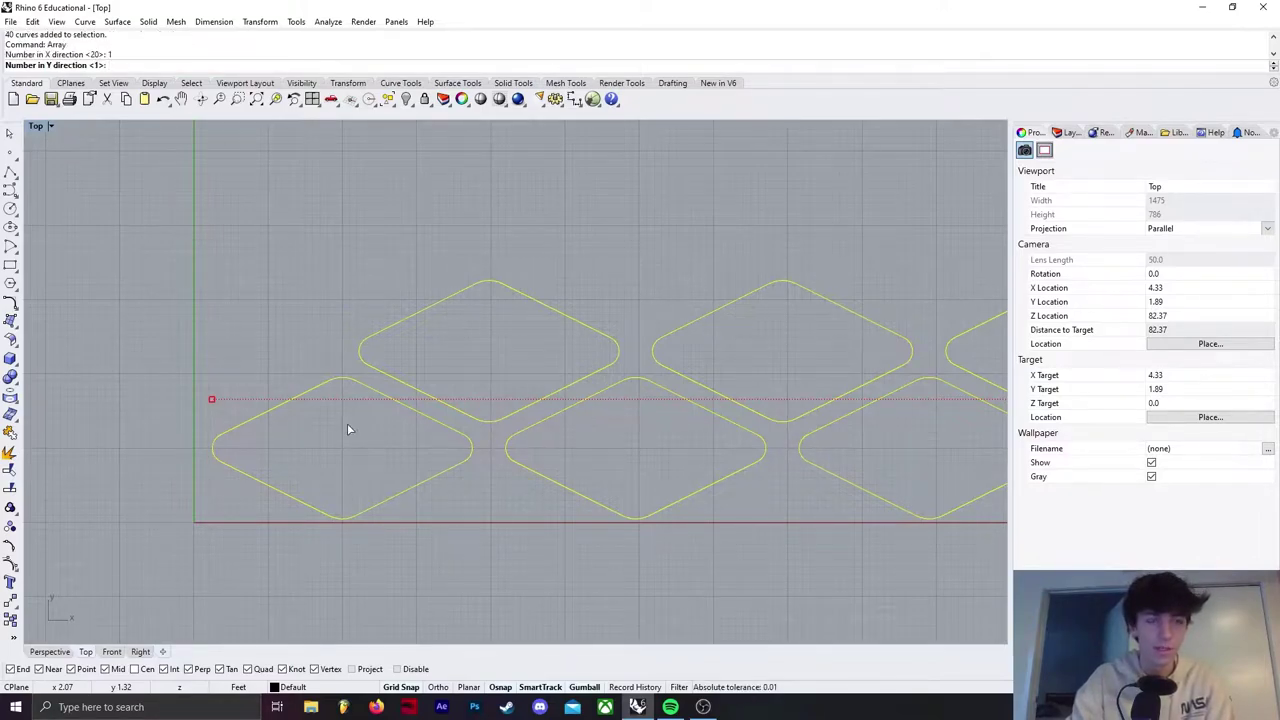
type("20")
key("Return")
type("1")
key("Return")
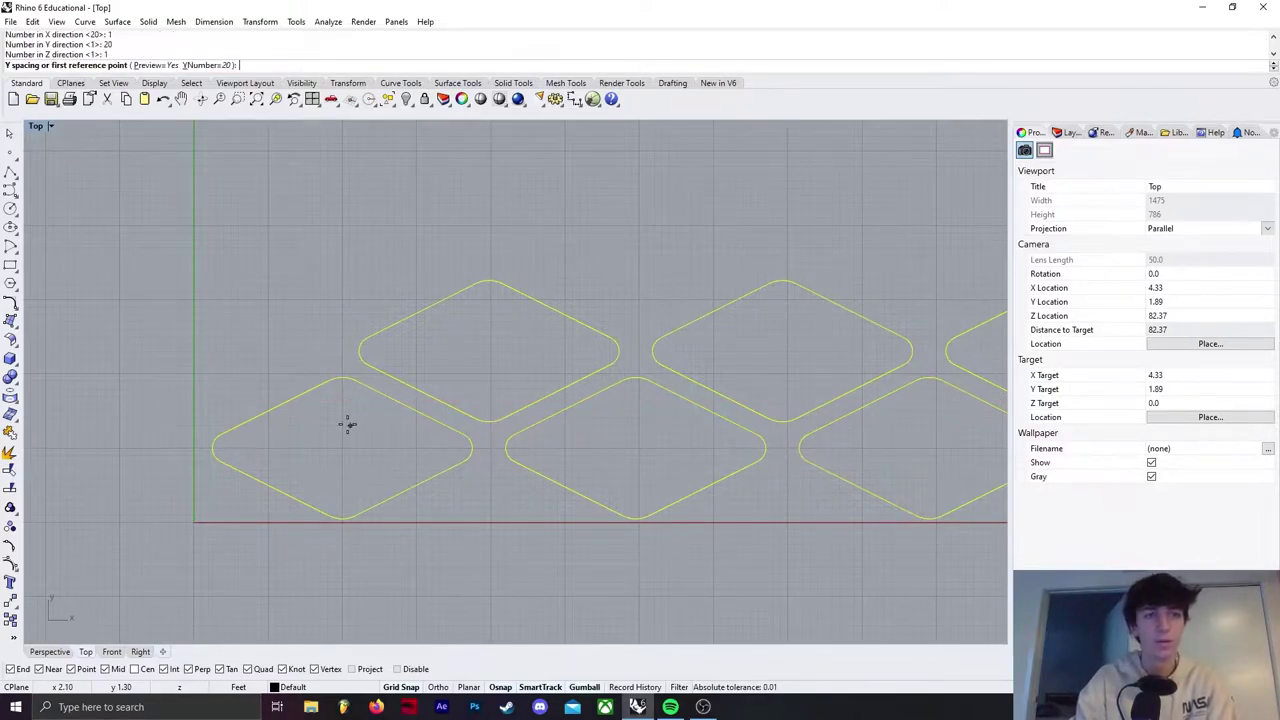
left_click(343, 520)
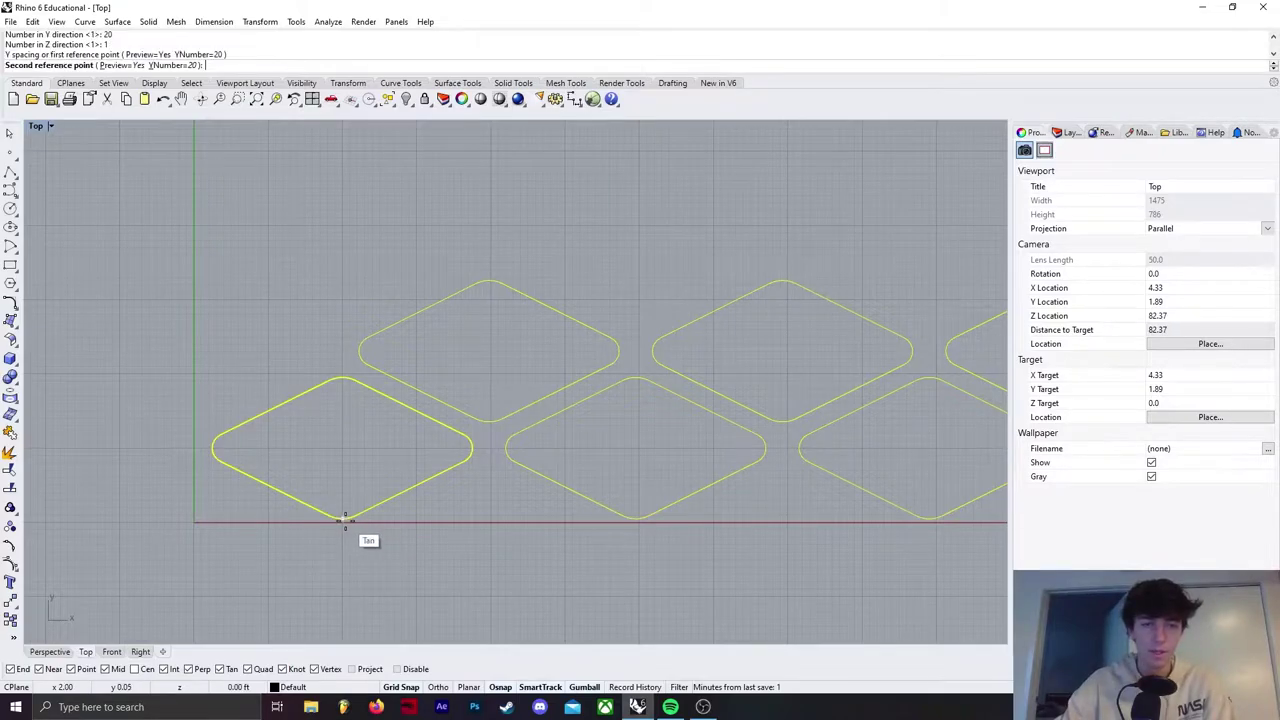
left_click(341, 321)
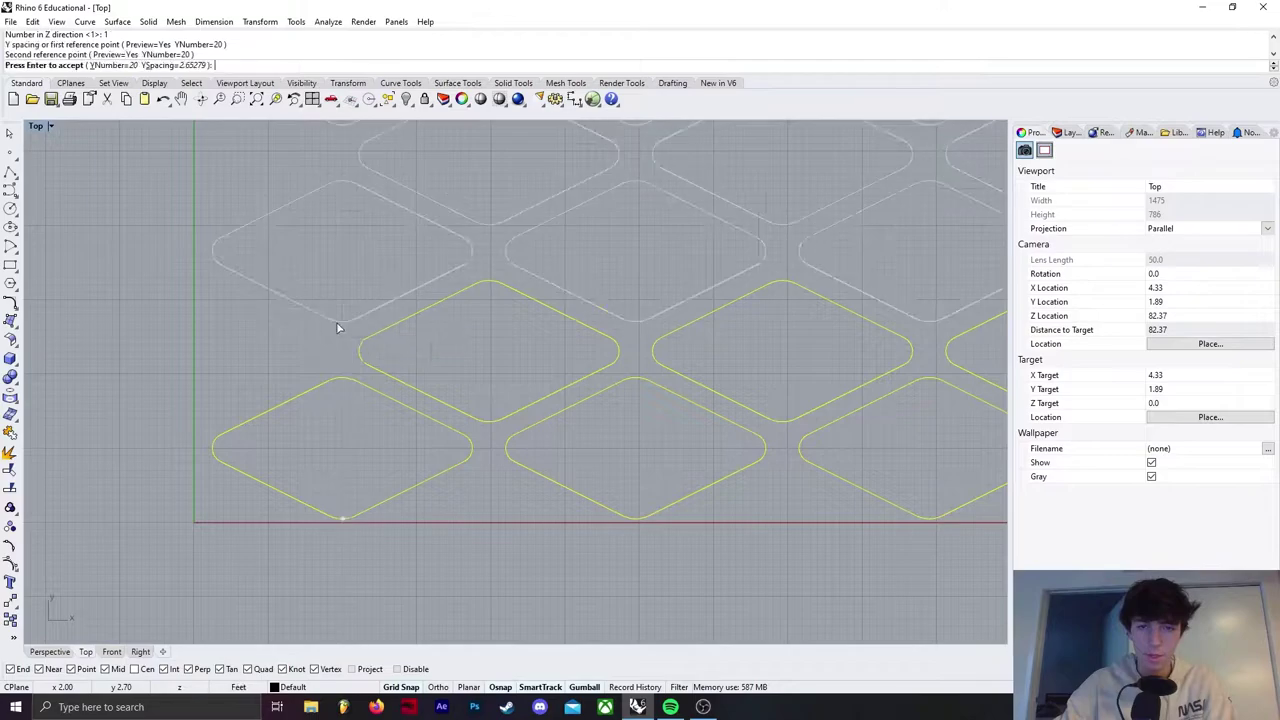
scroll(320, 329, "up", 5)
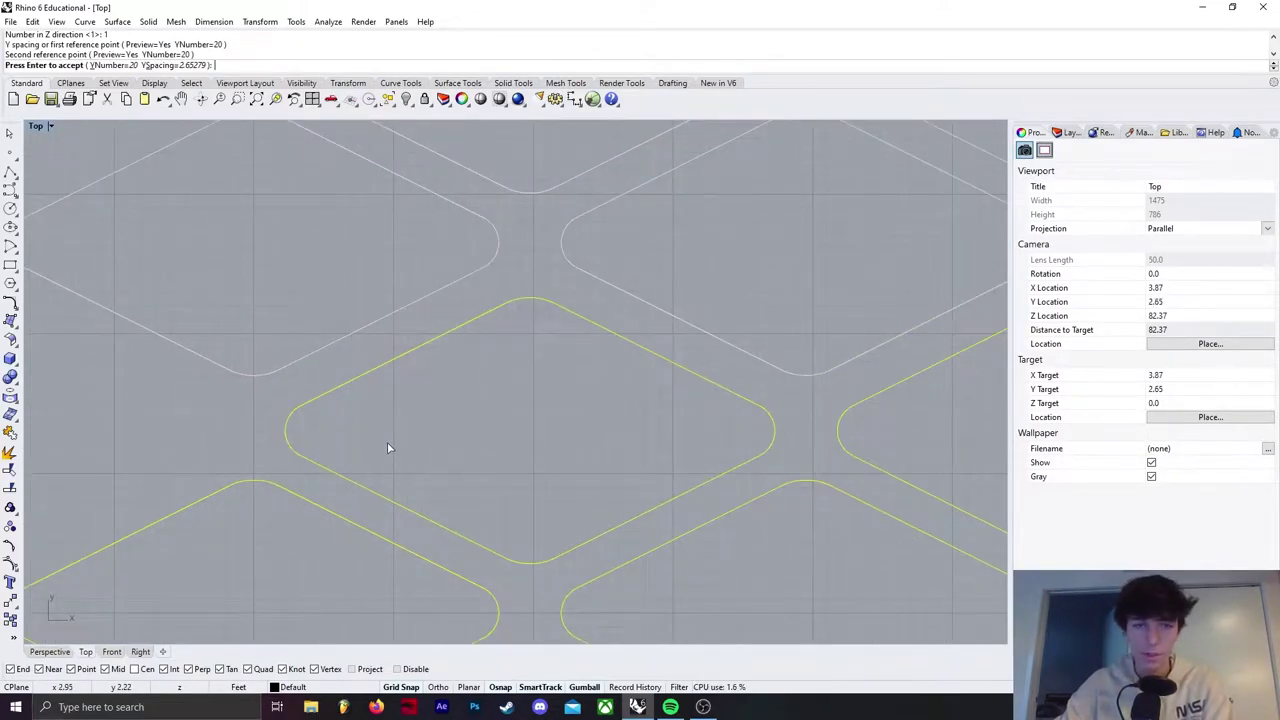
scroll(277, 443, "up", 1)
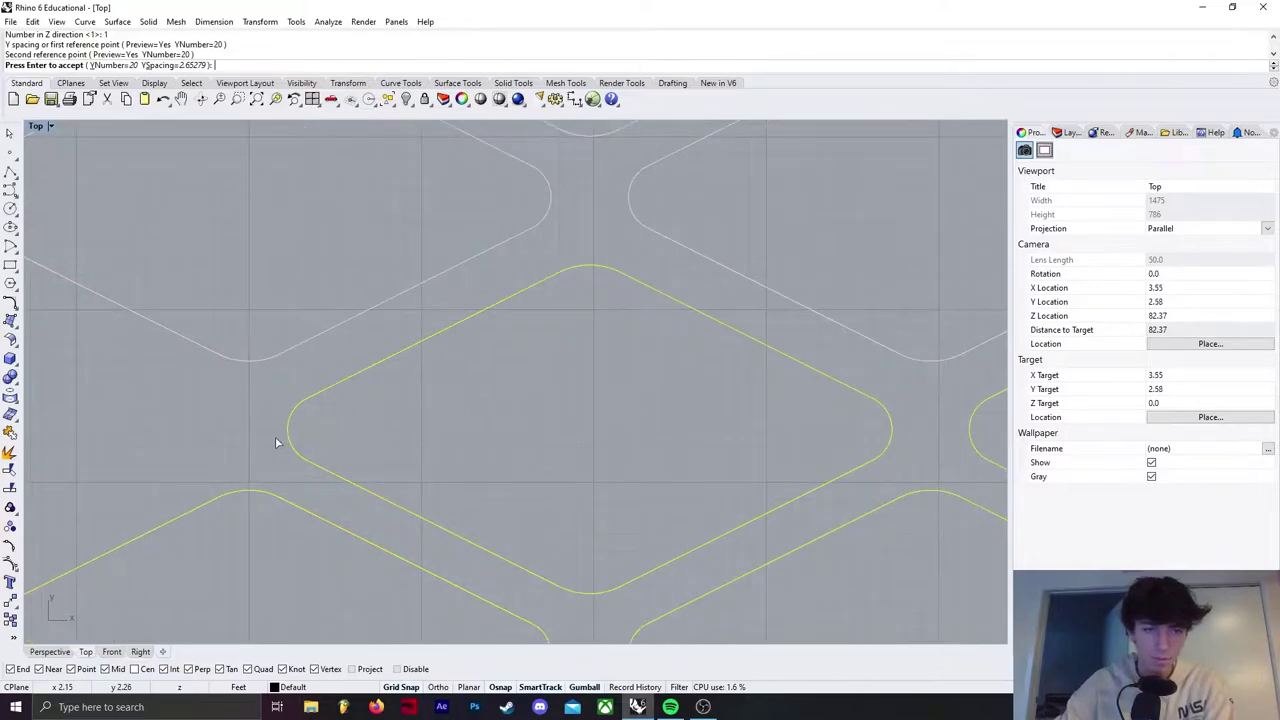
scroll(276, 440, "down", 2)
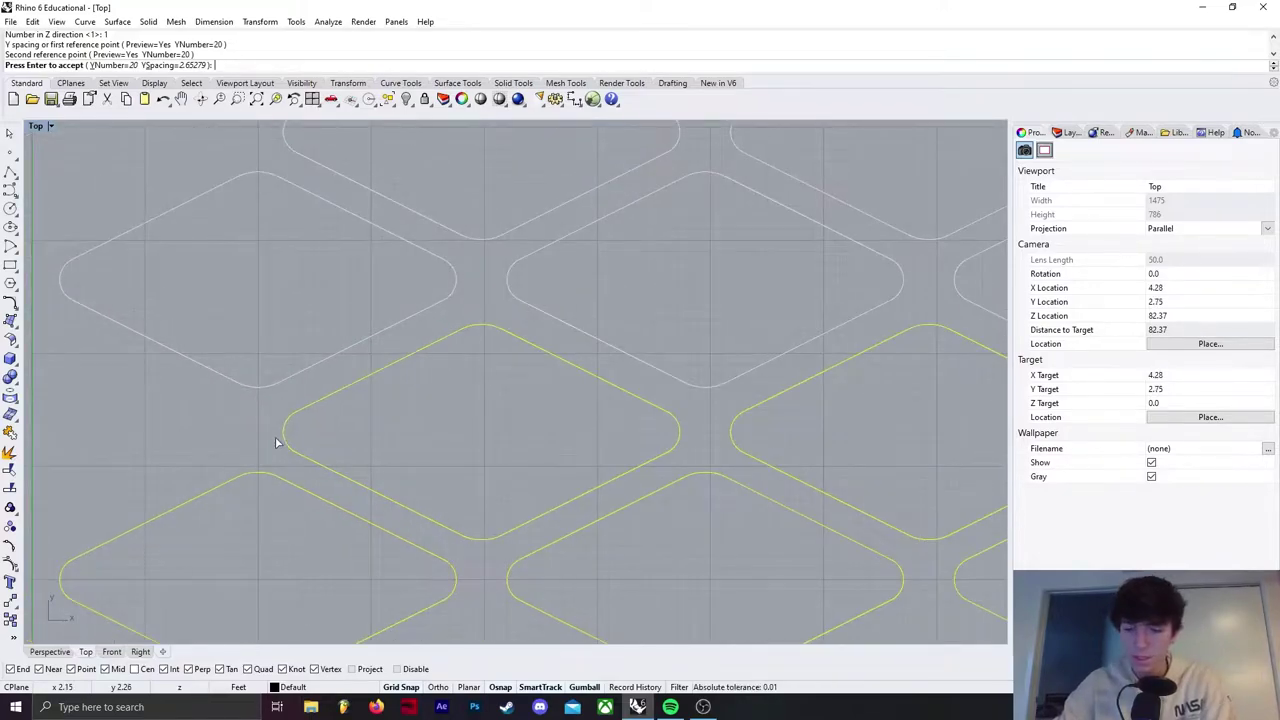
key("Escape")
- Draw a guide line across the gap between the first two lower diamonds, joining their facing rounded corners
right_click_drag(319, 519, 374, 432)
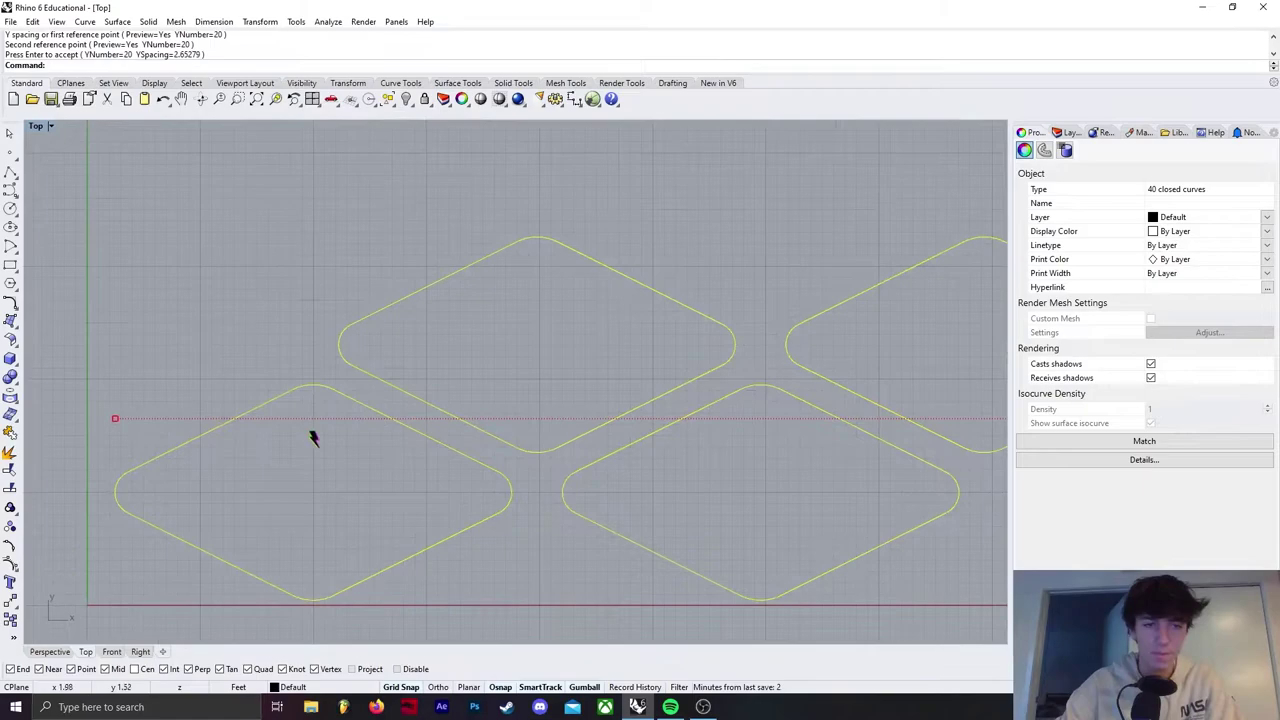
left_click(11, 175)
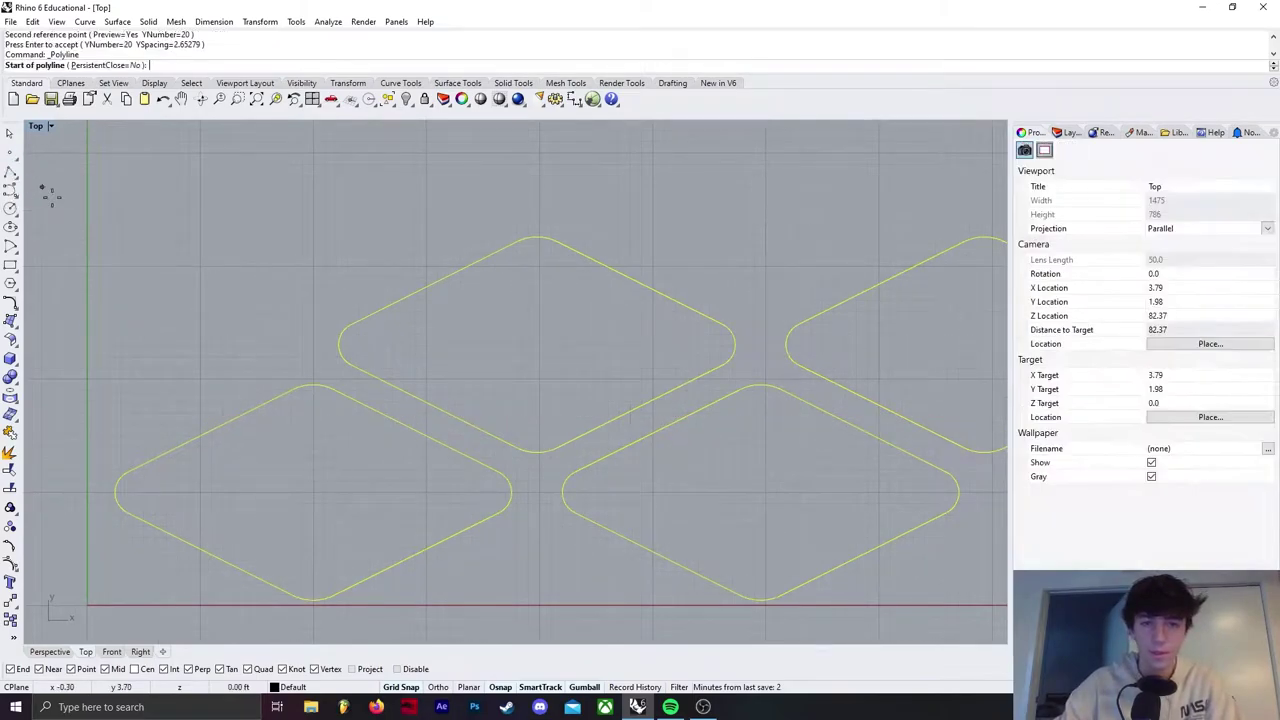
left_click(511, 491)
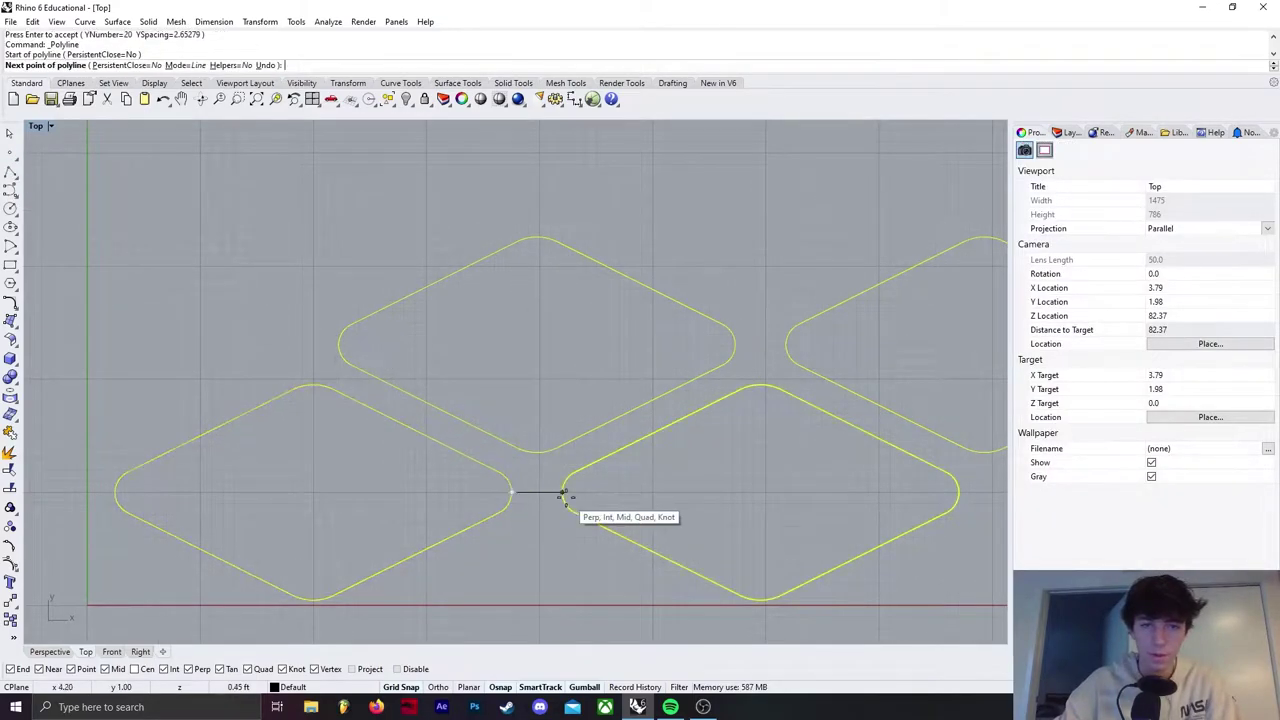
left_click(566, 492)
key("Return")
- Draw a horizontal guide line across the first upper diamond from its left corner to its right corner
key("Return")
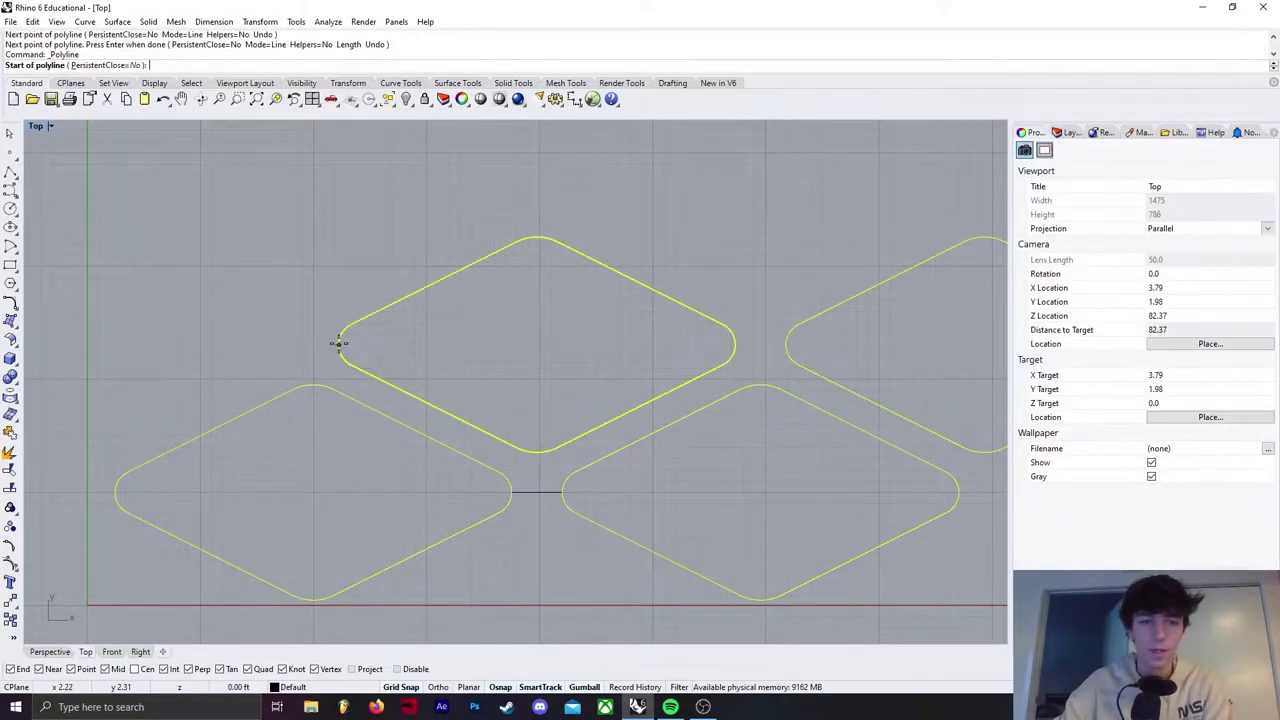
left_click(338, 345)
left_click(734, 345)
key("Return")
key("Return")
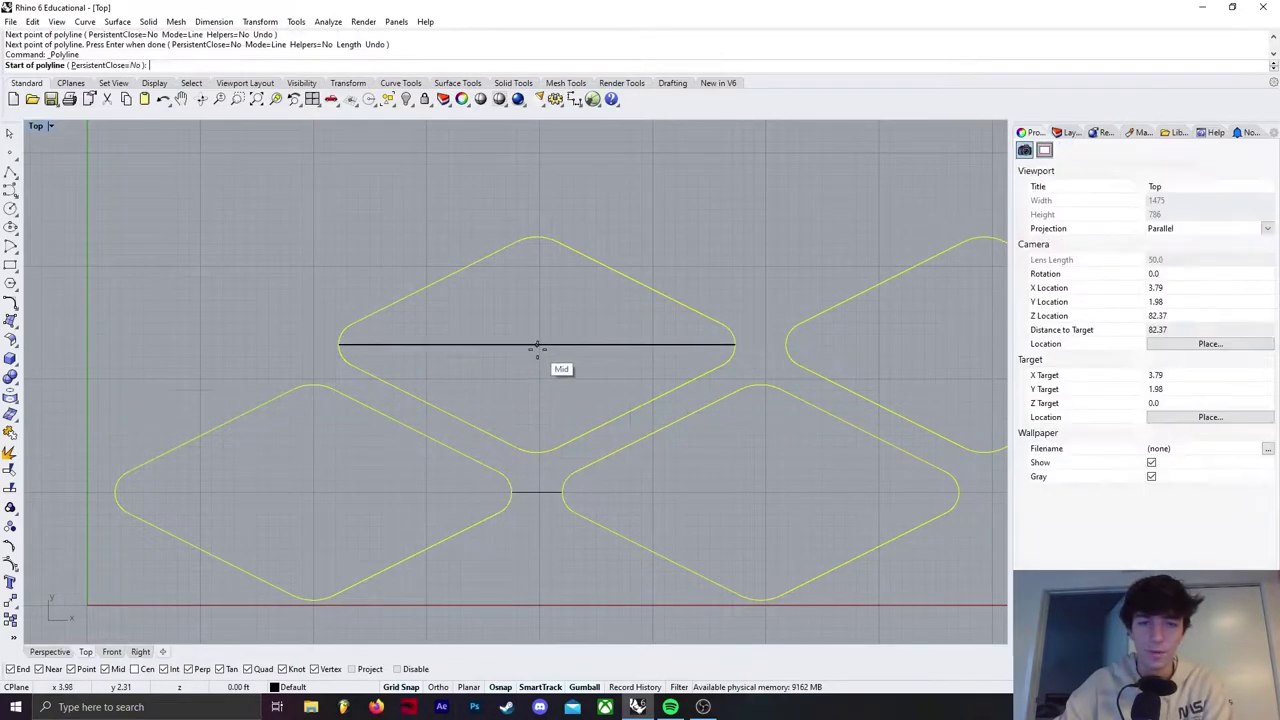
- Draw a vertical guide line from the midpoint of the upper diamond's horizontal guide to the midpoint of the short gap guide
left_click(536, 345)
left_click(535, 491)
key("Return")
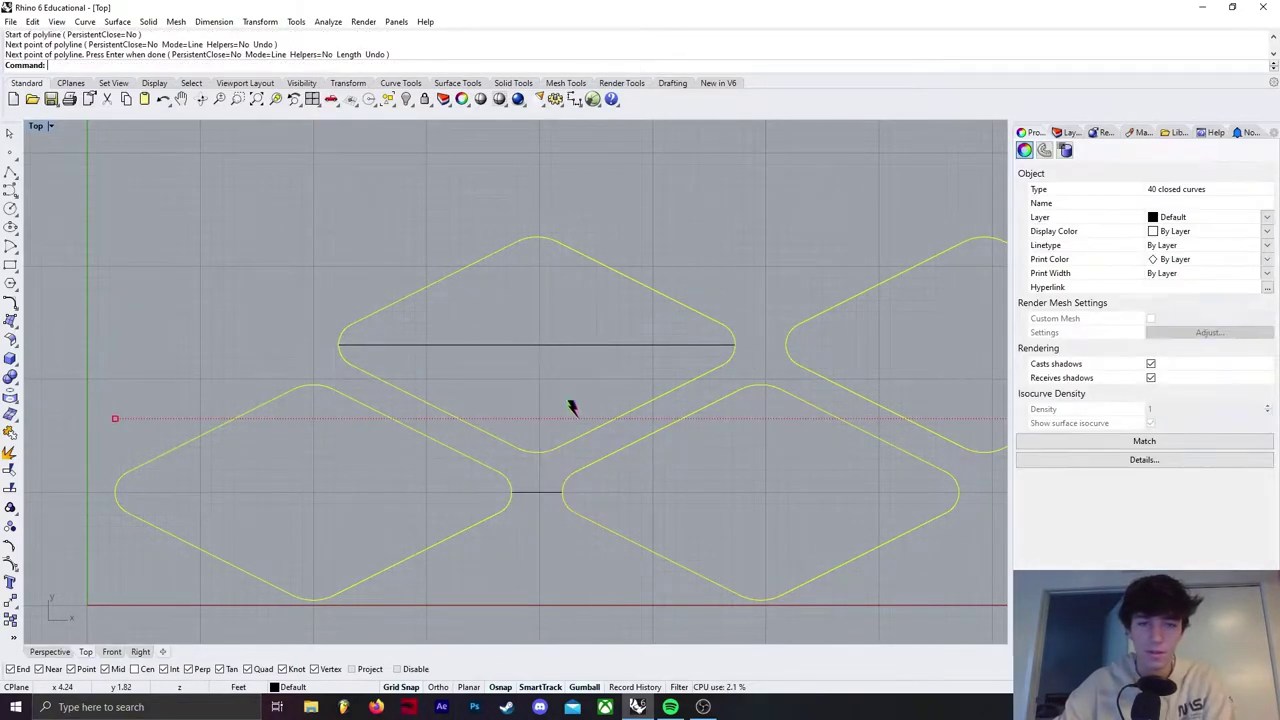
key("Return")
left_click(536, 345)
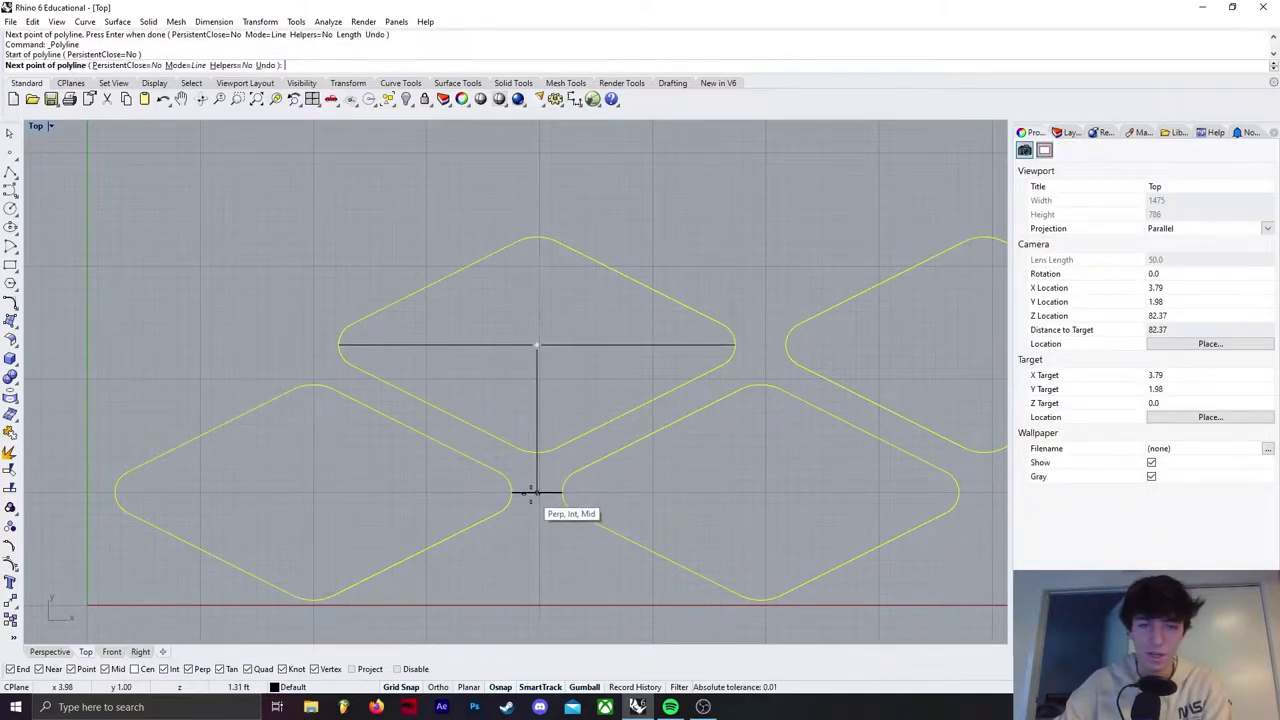
left_click(536, 491)
key("Return")
- Mirror the vertical guide line upward about the upper diamond's horizontal guide, keeping the original
left_click(539, 410)
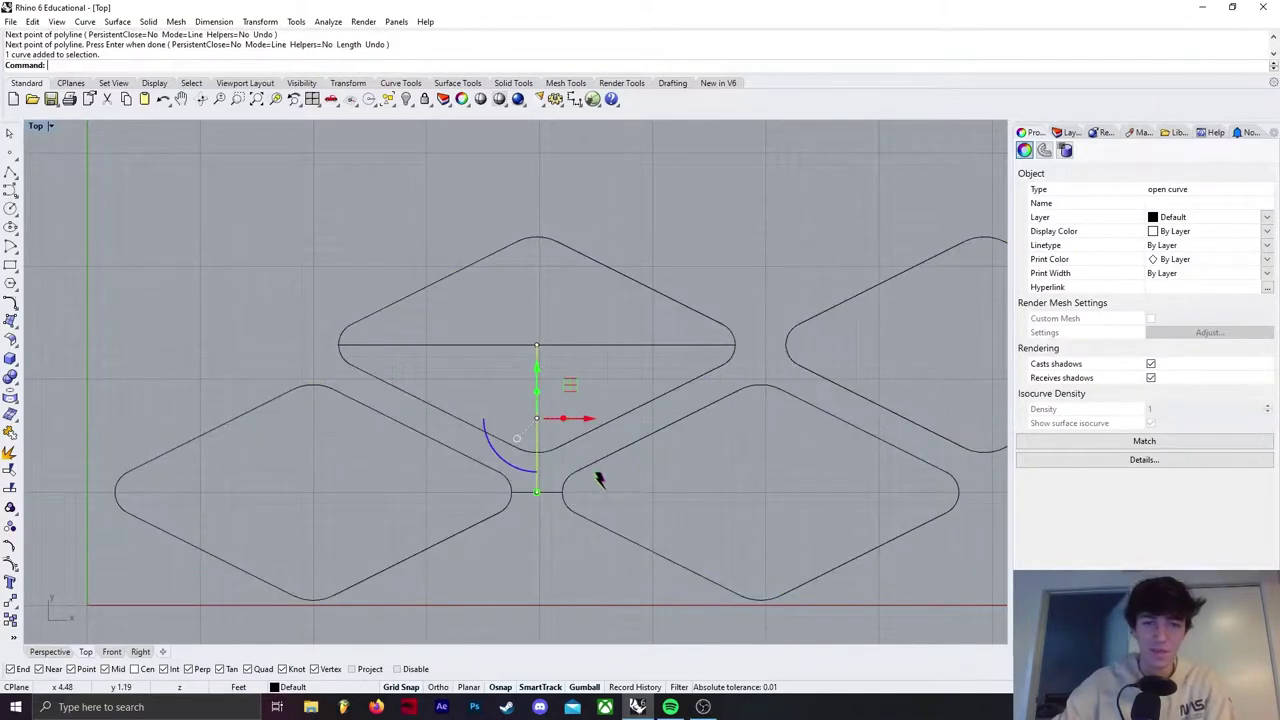
key("Return")
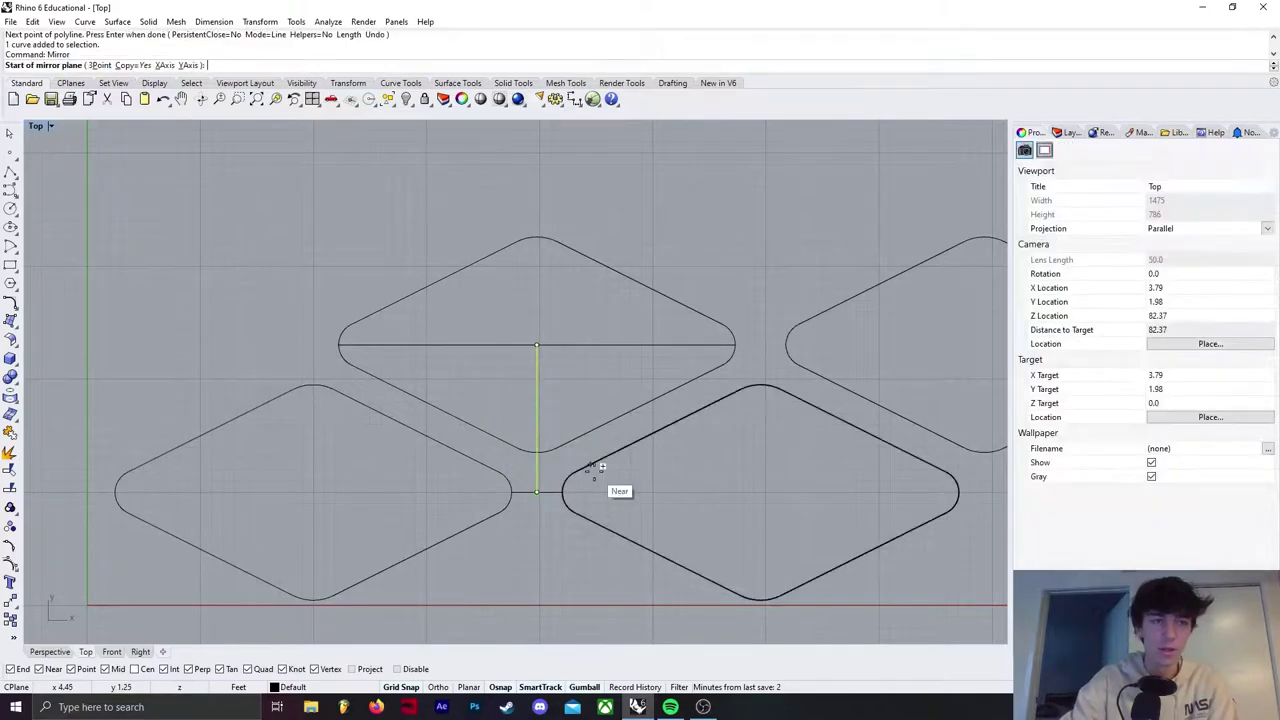
left_click(536, 345)
left_click(490, 342)
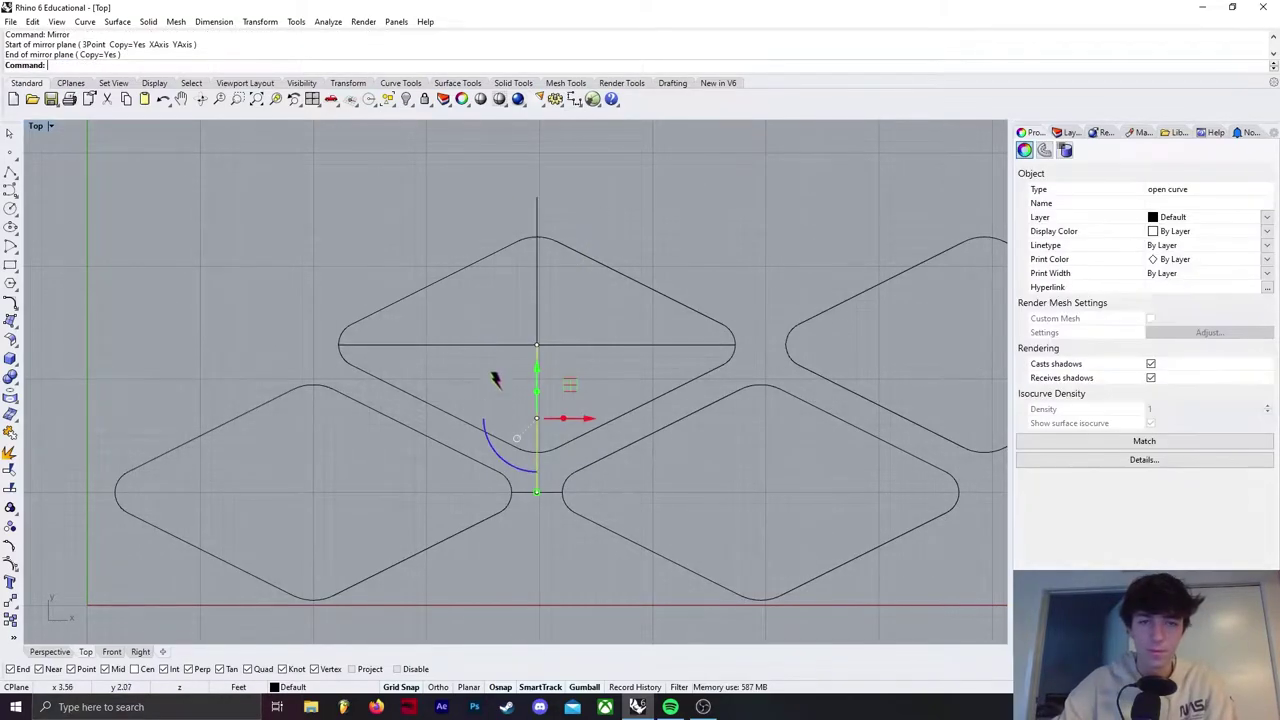
key("Escape")
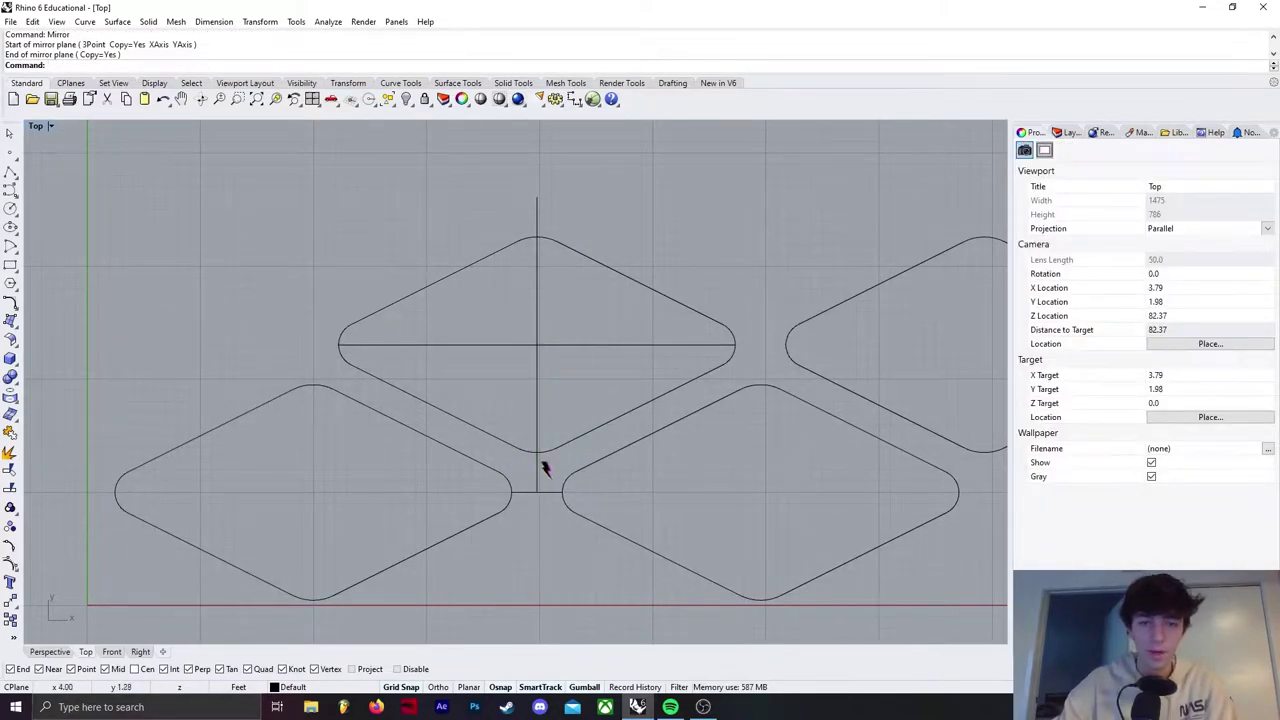
- Select every diamond in both rows, leaving the guide lines out of the selection
scroll(250, 457, "down", 6)
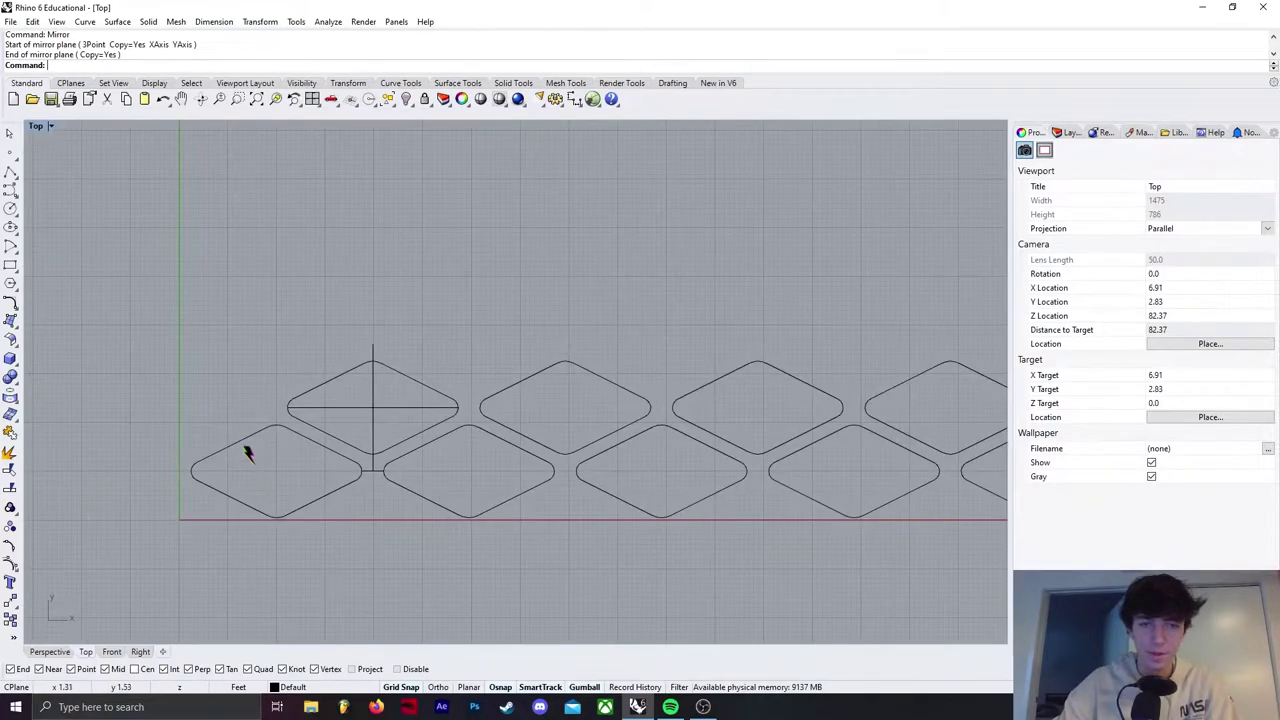
left_click_drag(389, 424, 363, 393)
scroll(375, 477, "up", 8)
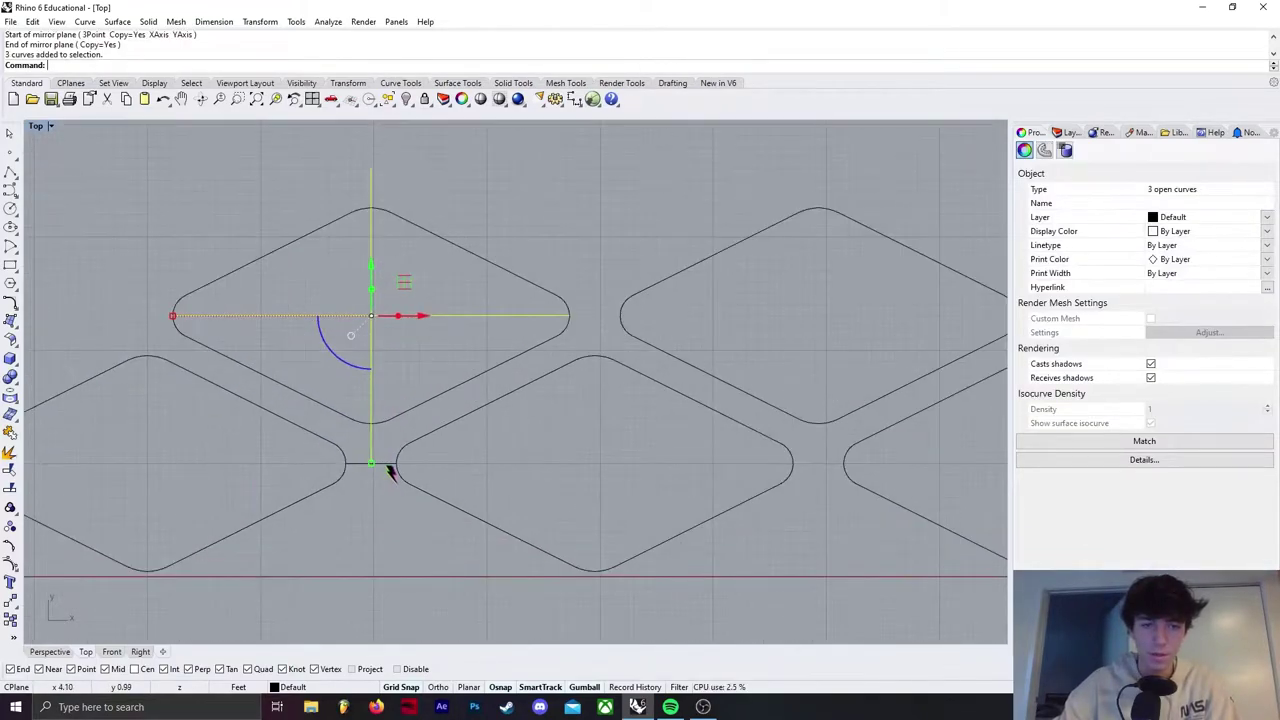
left_click(388, 464, "shift")
scroll(367, 421, "down", 20)
left_click(430, 457)
scroll(352, 429, "down", 8)
left_click_drag(834, 472, 331, 405)
scroll(333, 407, "up", 20)
right_click_drag(537, 557, 521, 414)
left_click_drag(536, 411, 495, 362, "ctrl")
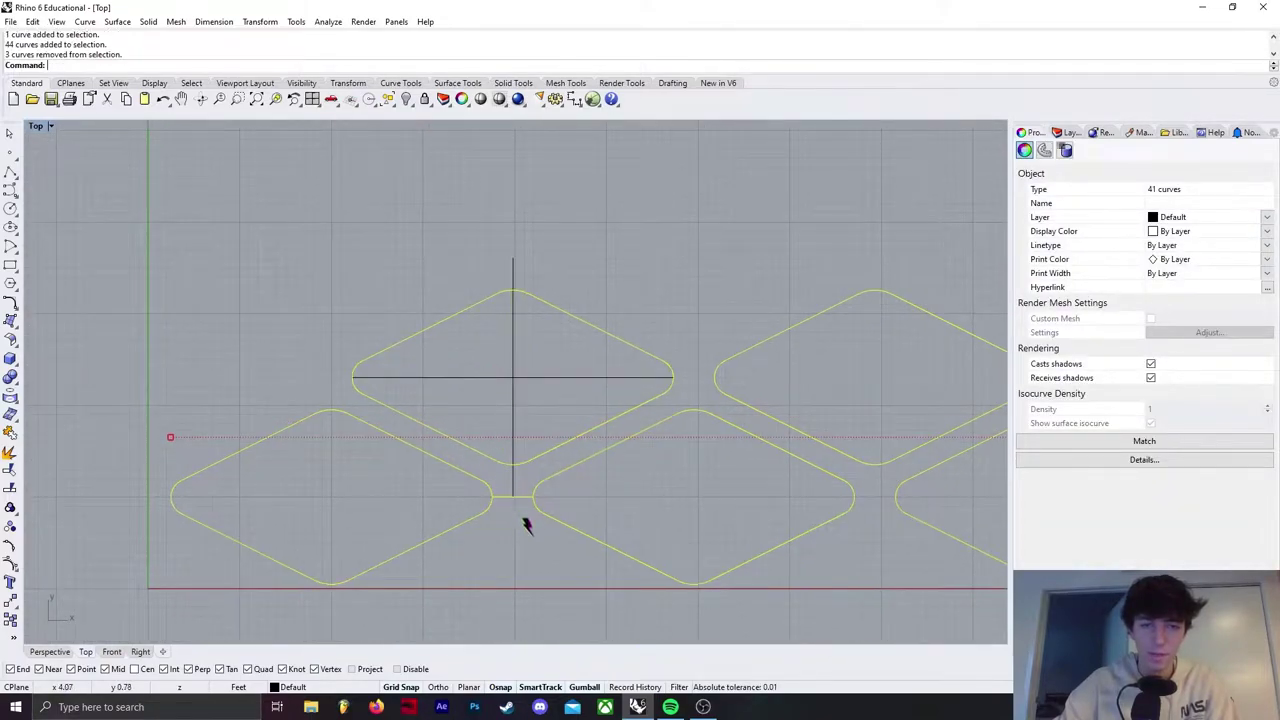
left_click(526, 499, "ctrl")
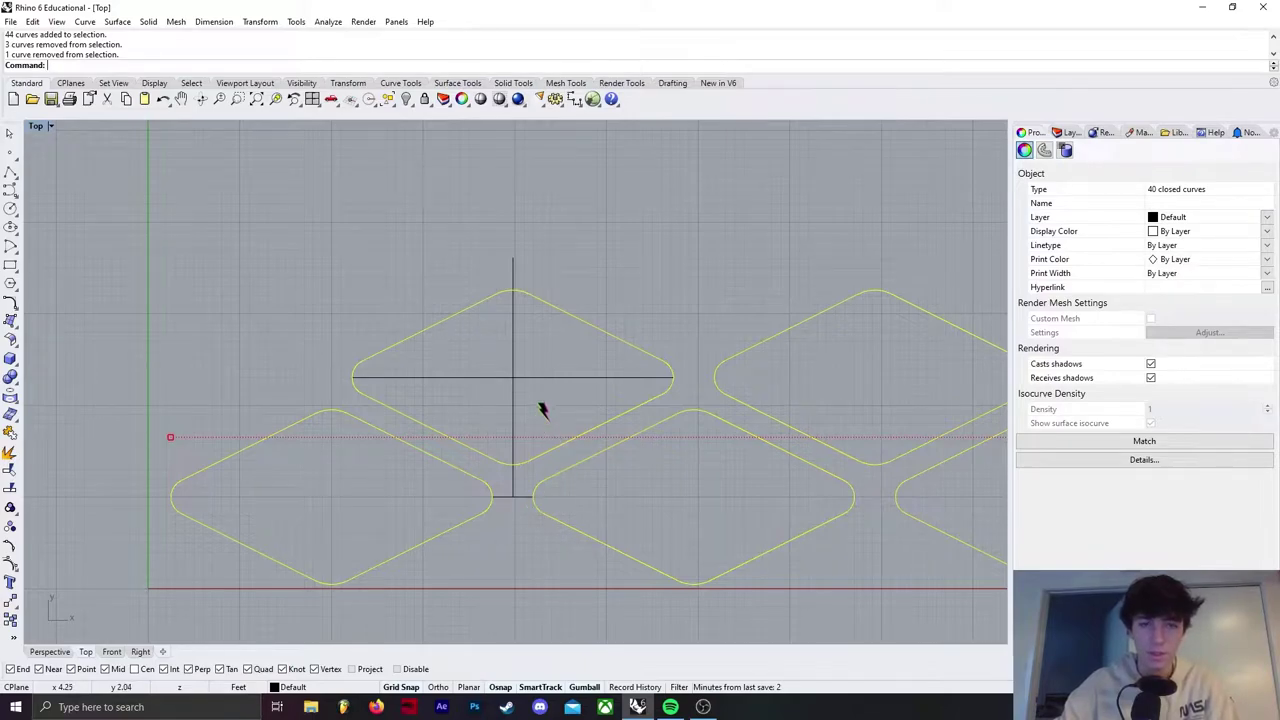
left_click_drag(545, 407, 474, 369, "shift")
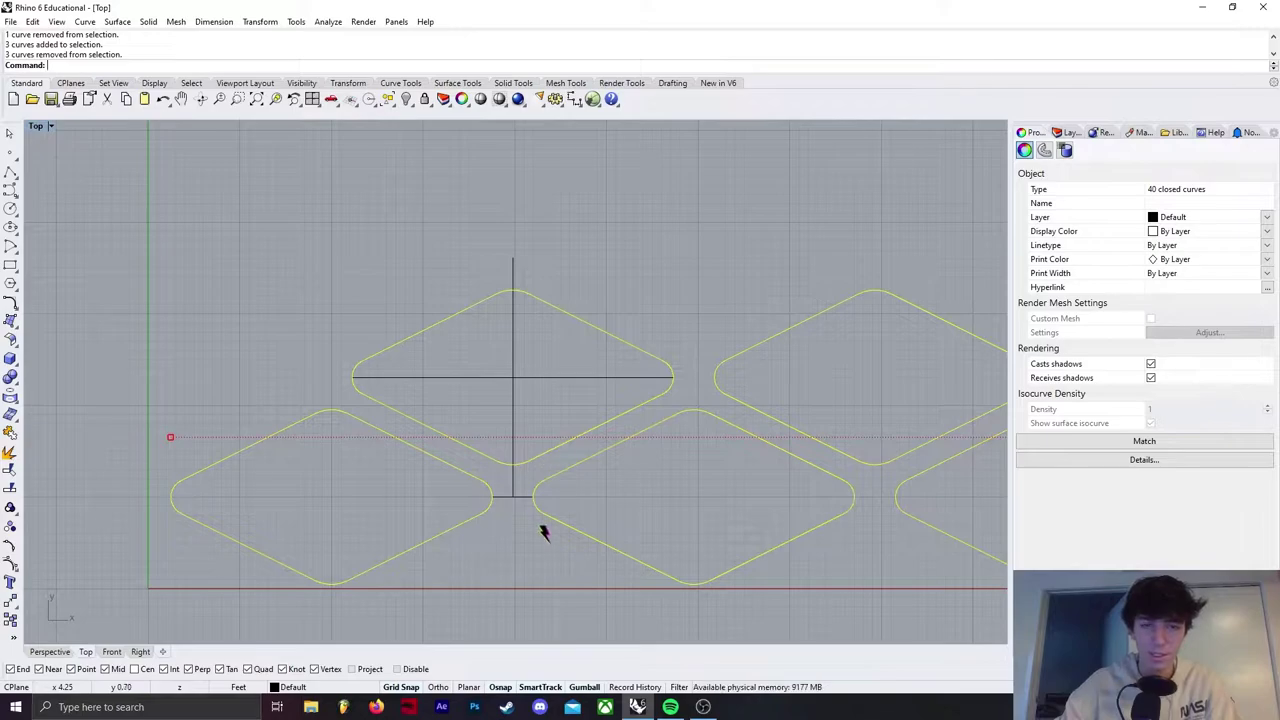
right_click_drag(543, 528, 586, 520)
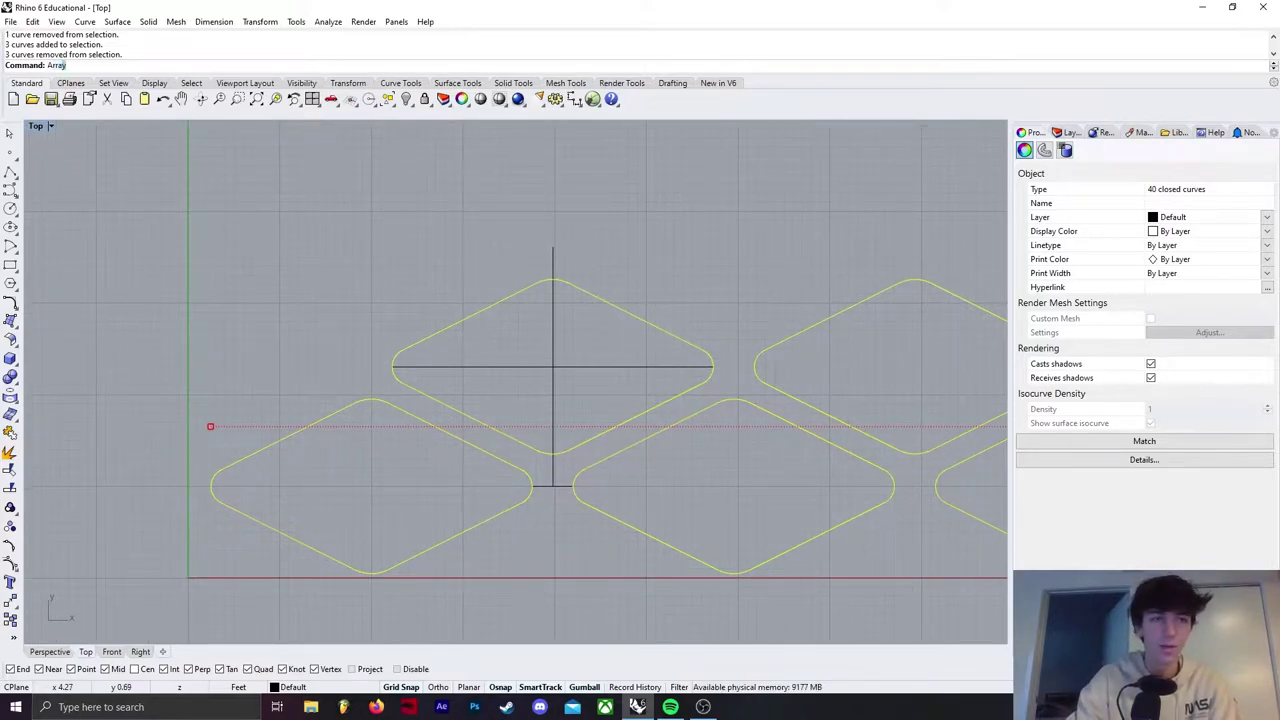
- Array both diamond rows once in X, 20 times in Y and once in Z, taking the Y spacing from the vertical guides' bottom to top ends
key("Return")
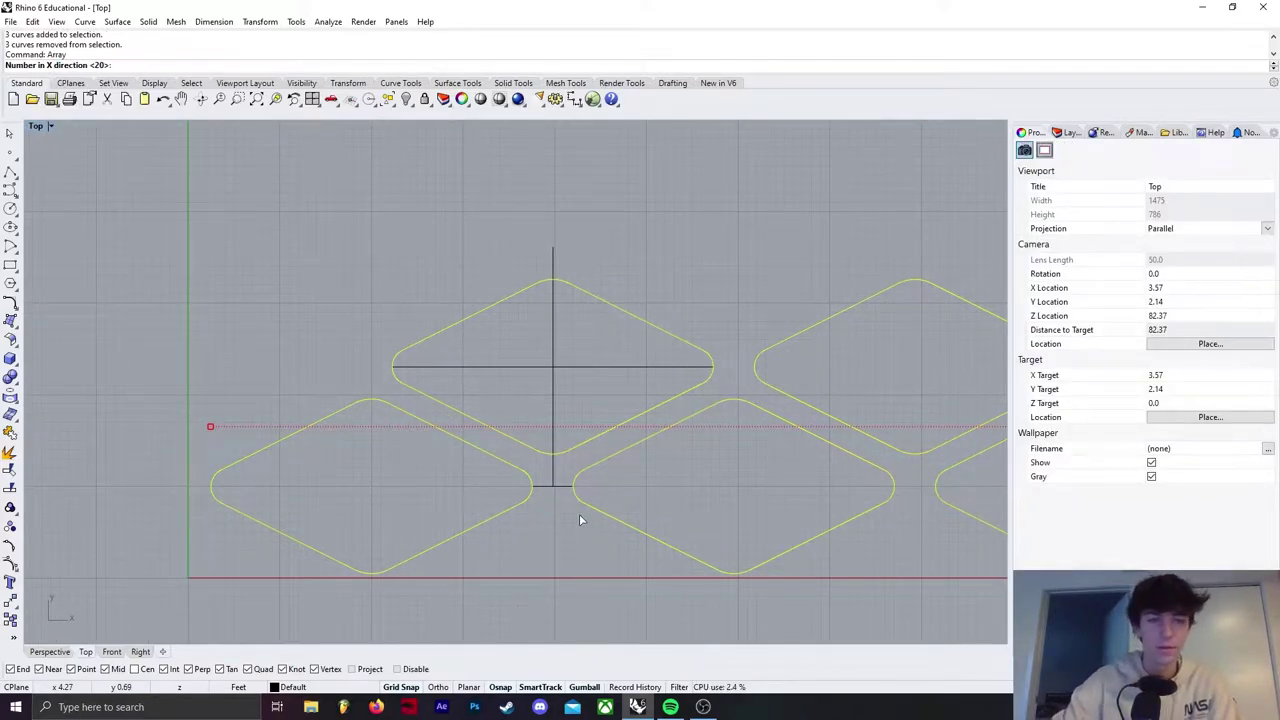
type("1")
key("Return")
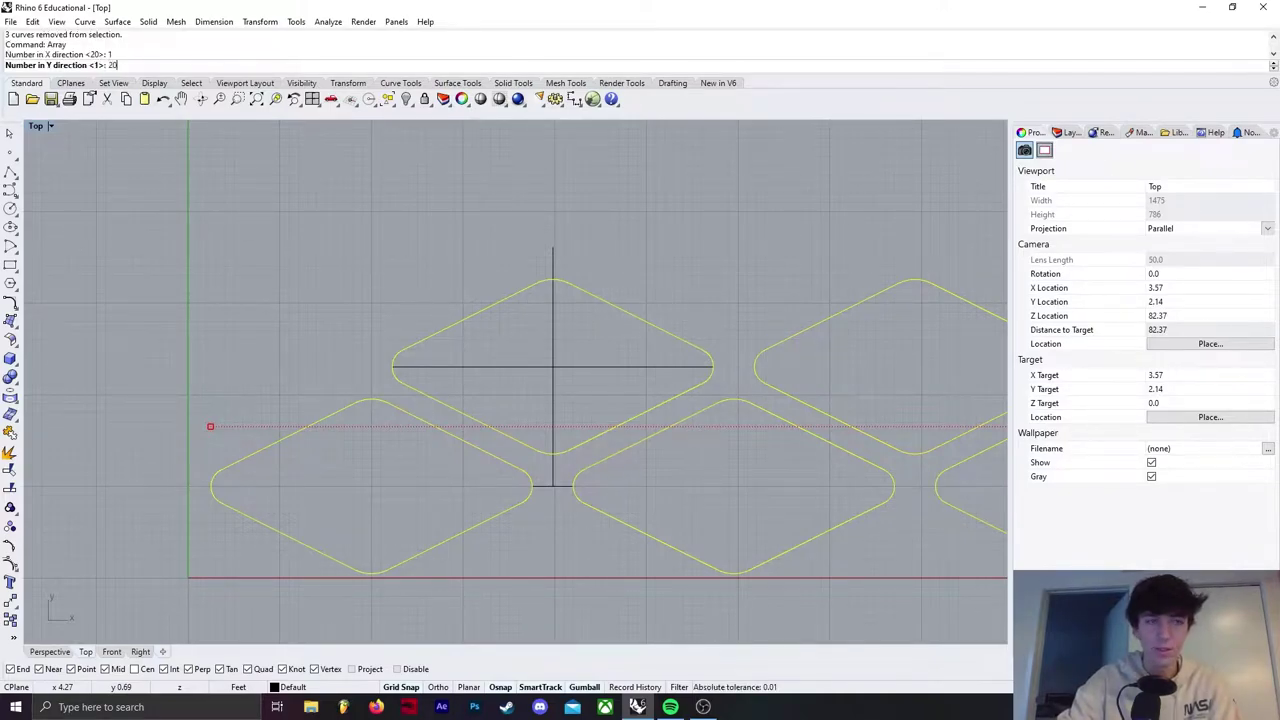
key("Return")
type("1")
key("Return")
scroll(570, 500, "up", 1)
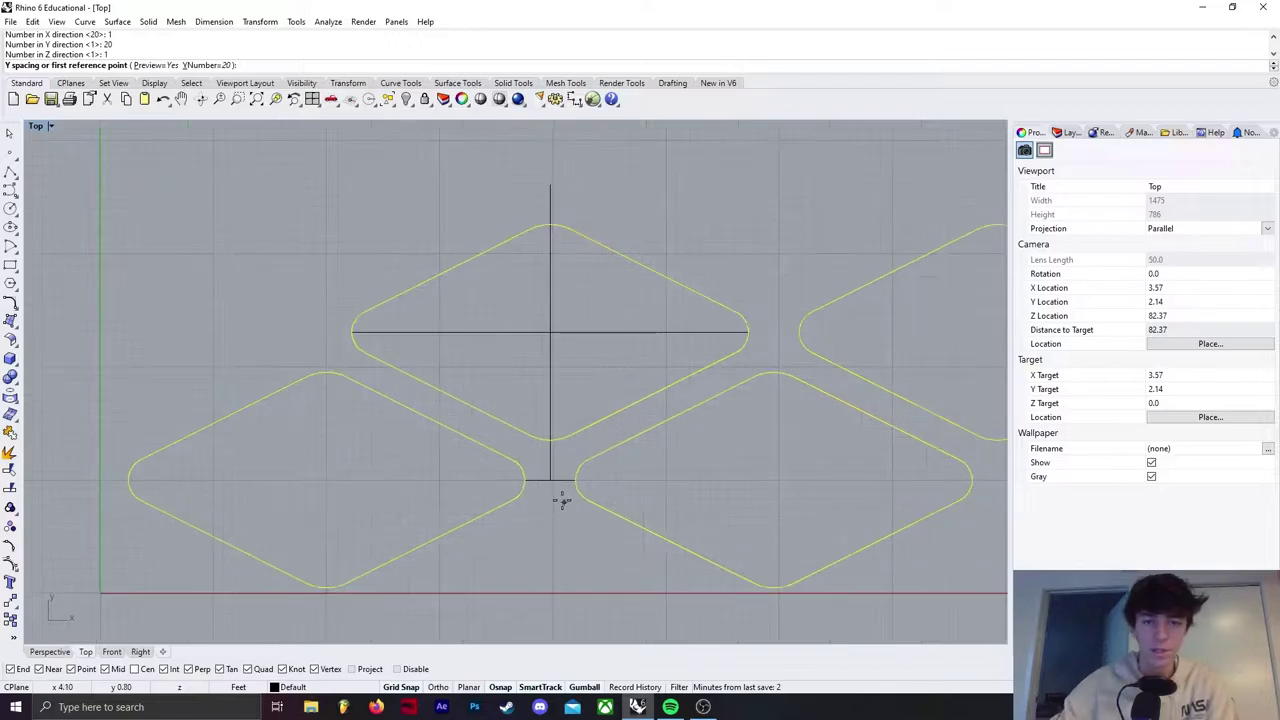
left_click(549, 482)
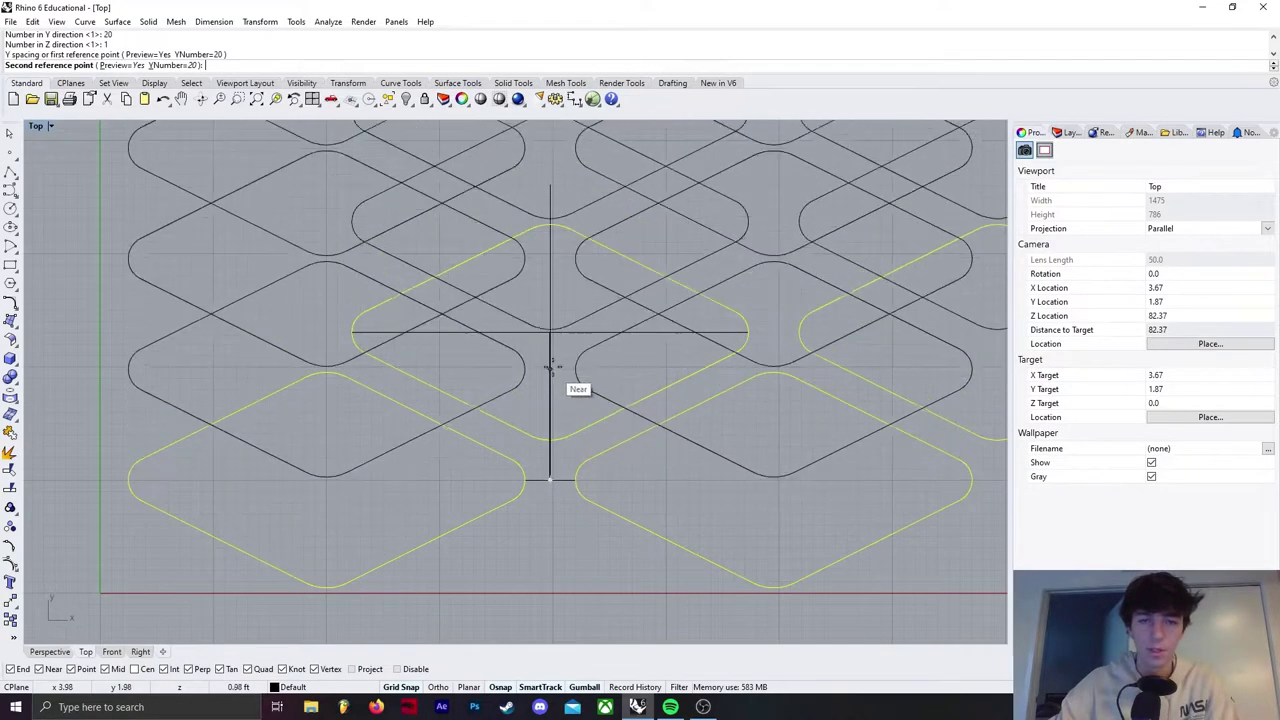
left_click(549, 188)
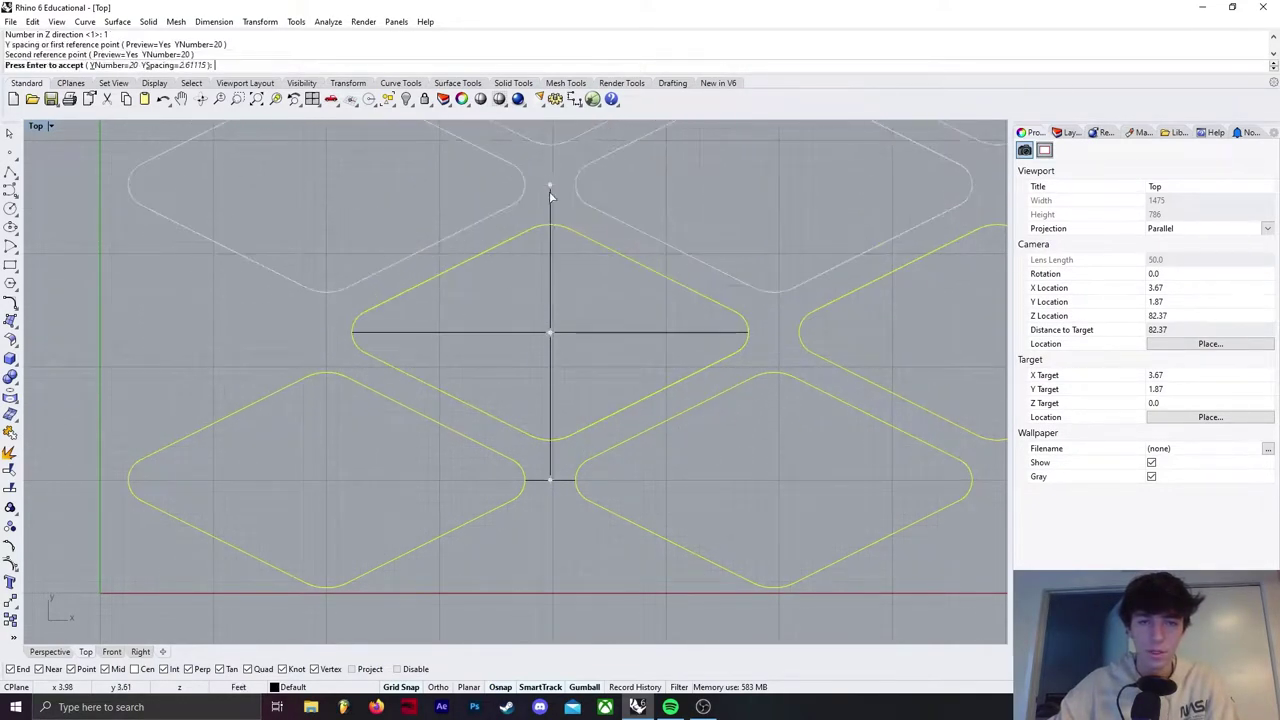
scroll(549, 191, "down", 4)
scroll(507, 341, "up", 4)
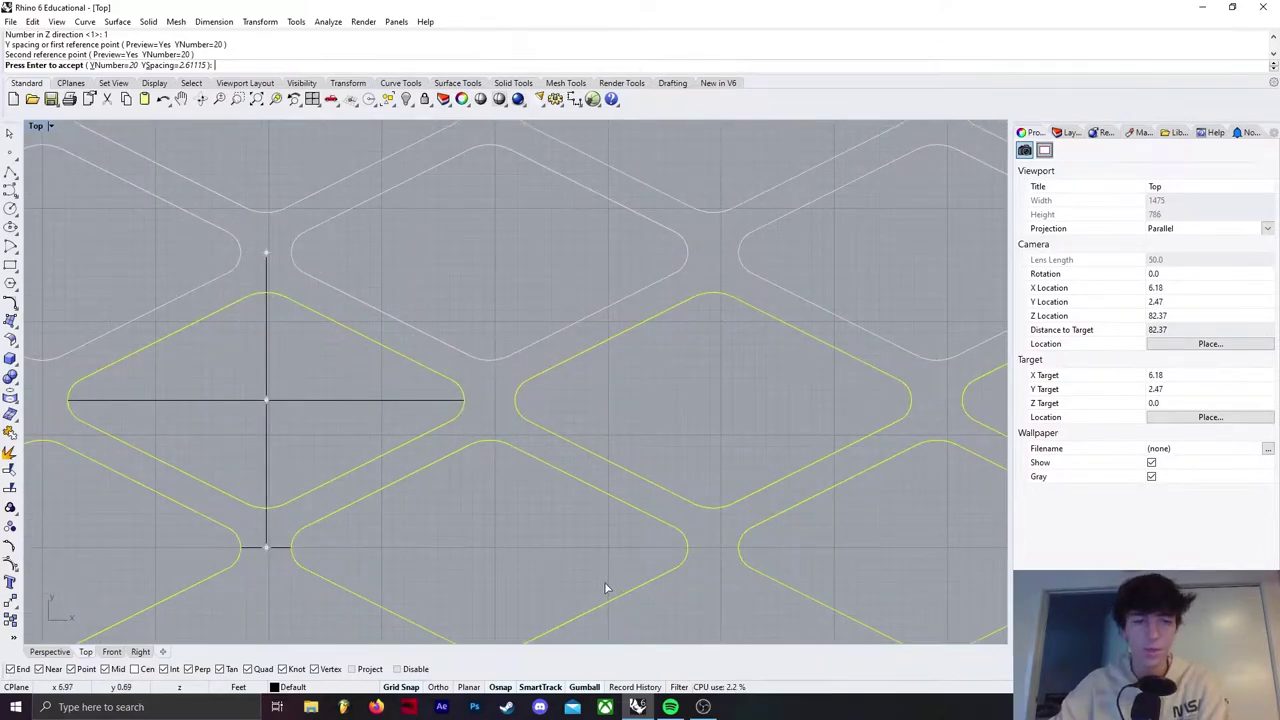
key("Return")
- Delete the horizontal and vertical guide lines and the short guide across the gap between the lower diamonds
left_click(318, 448)
left_click_drag(322, 429, 239, 387)
key("Delete")
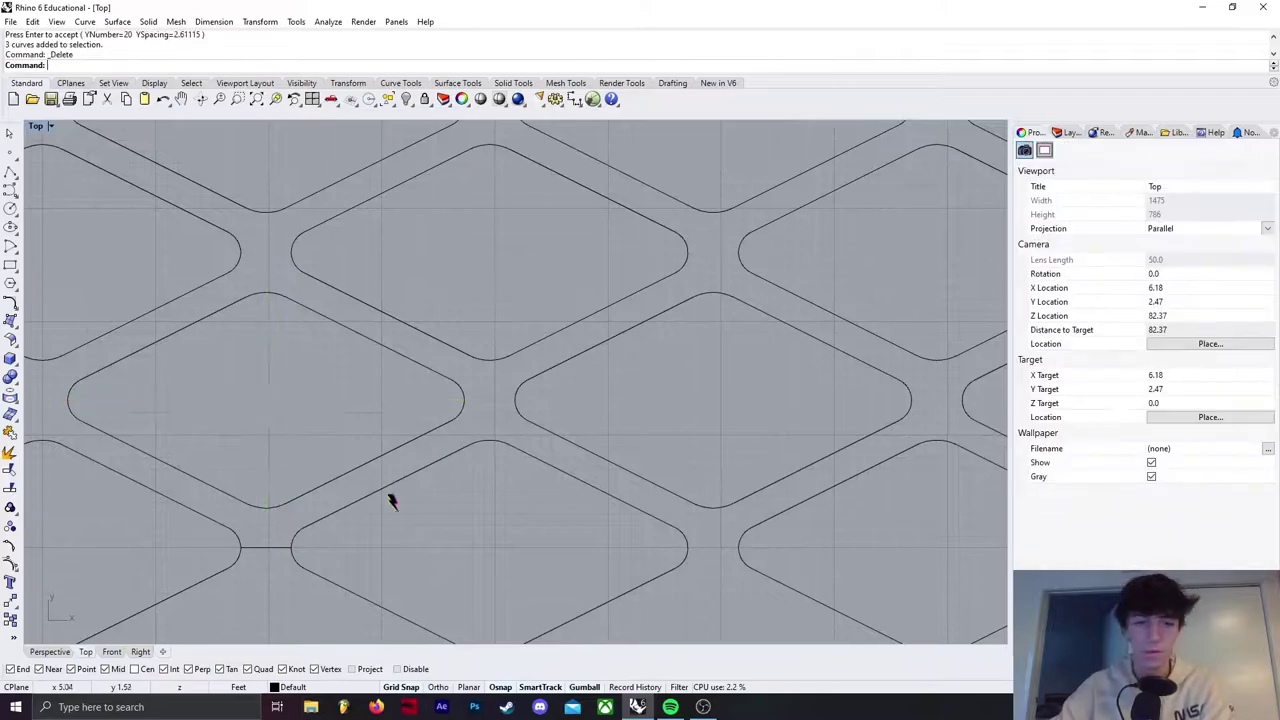
left_click(263, 553)
key("Delete")
- Select the entire diamond lattice and switch to the maximized Perspective viewport
scroll(457, 409, "down", 8)
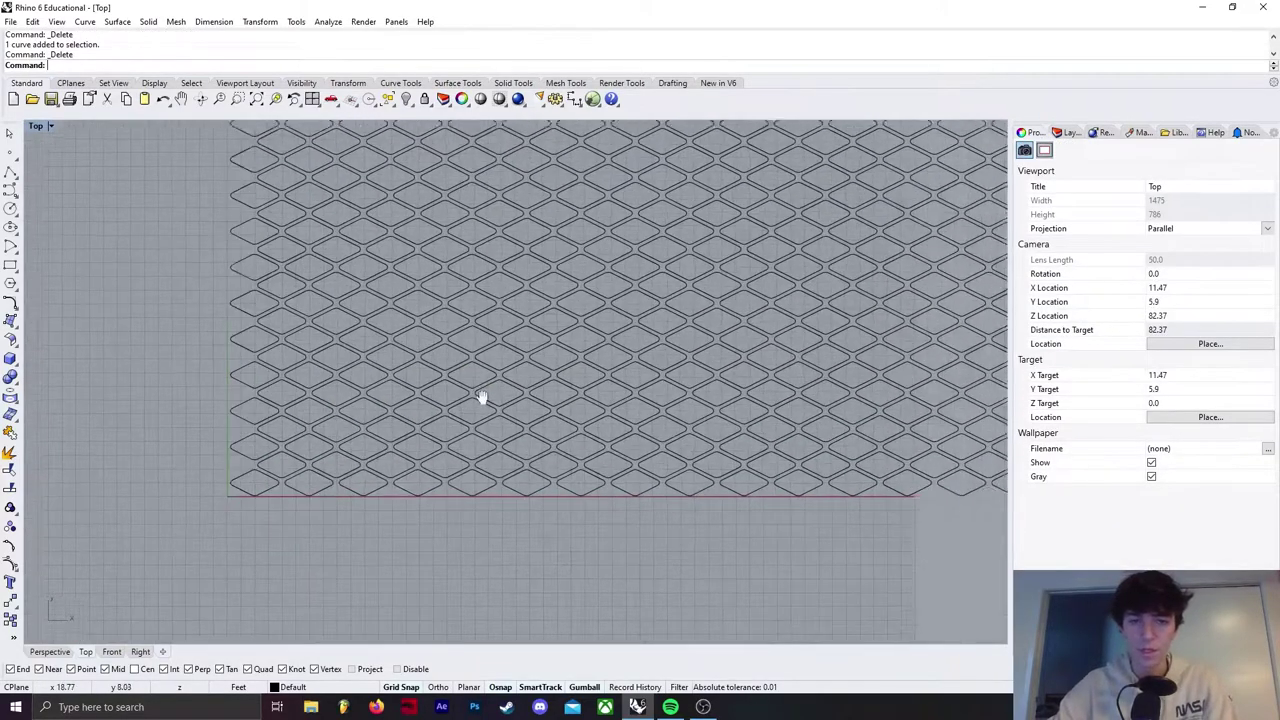
scroll(344, 472, "down", 4)
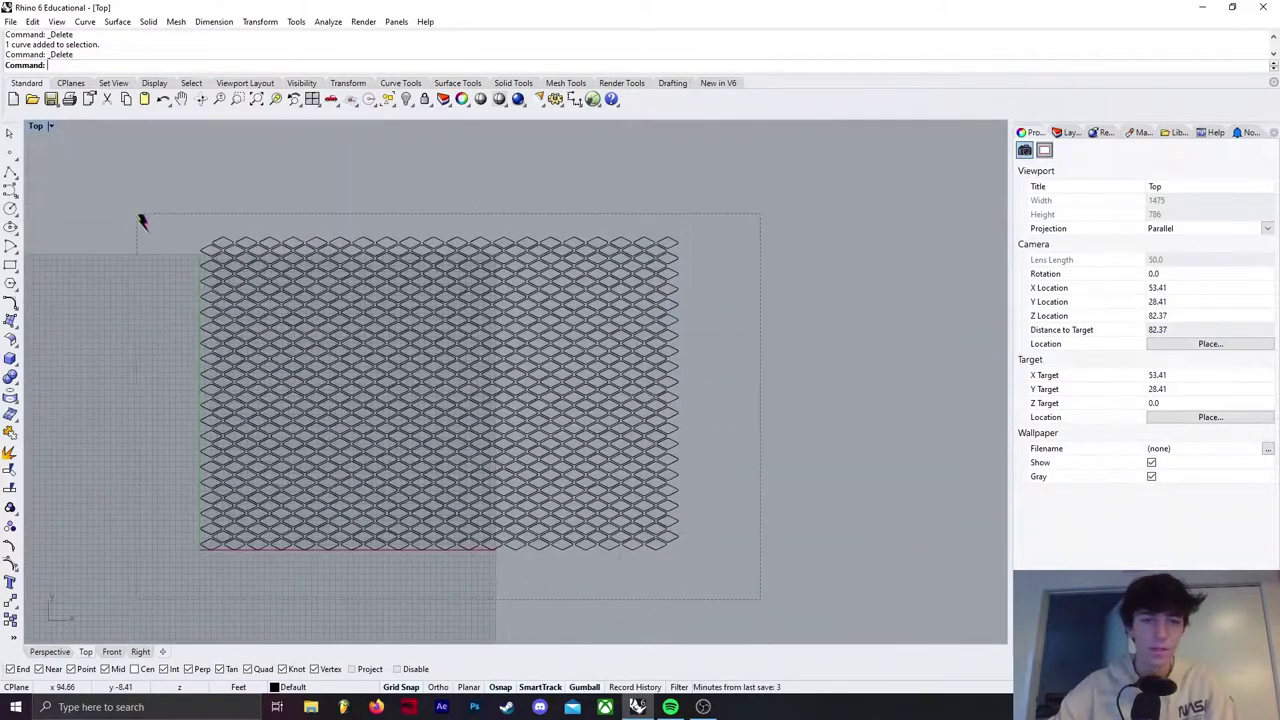
left_click_drag(141, 220, 141, 221)
double_click(40, 128)
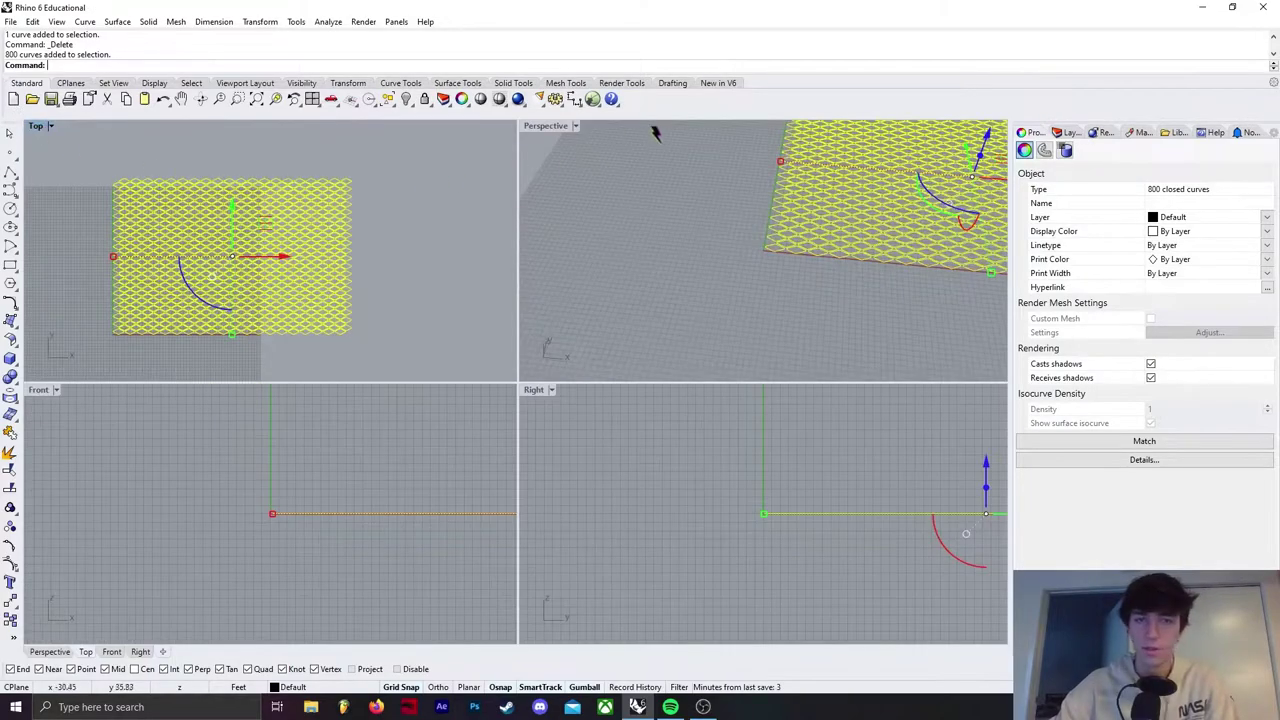
double_click(548, 130)
- Create a Make2D drawing of the selected lattice from an oblique perspective angle, using View projection, output-layer properties, grouped output and the layer name Make2D
right_click_drag(320, 402, 516, 473)
scroll(541, 415, "up", 4)
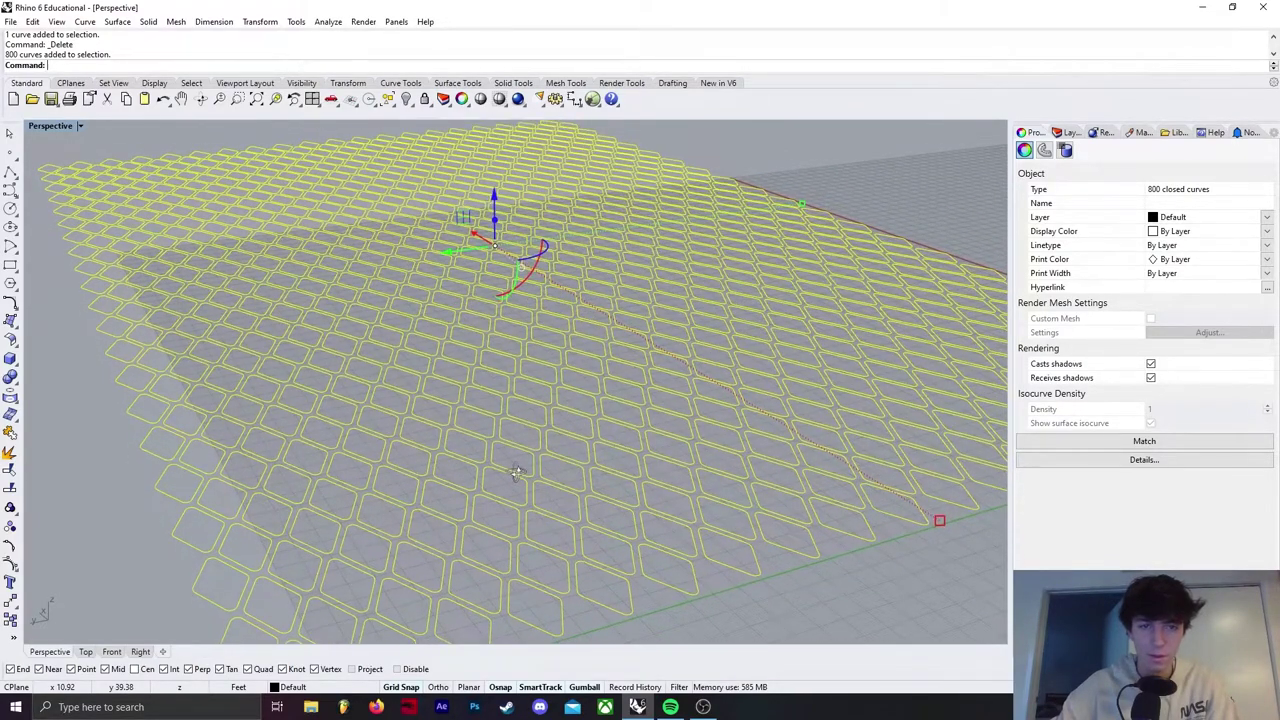
right_click_drag(585, 505, 571, 503)
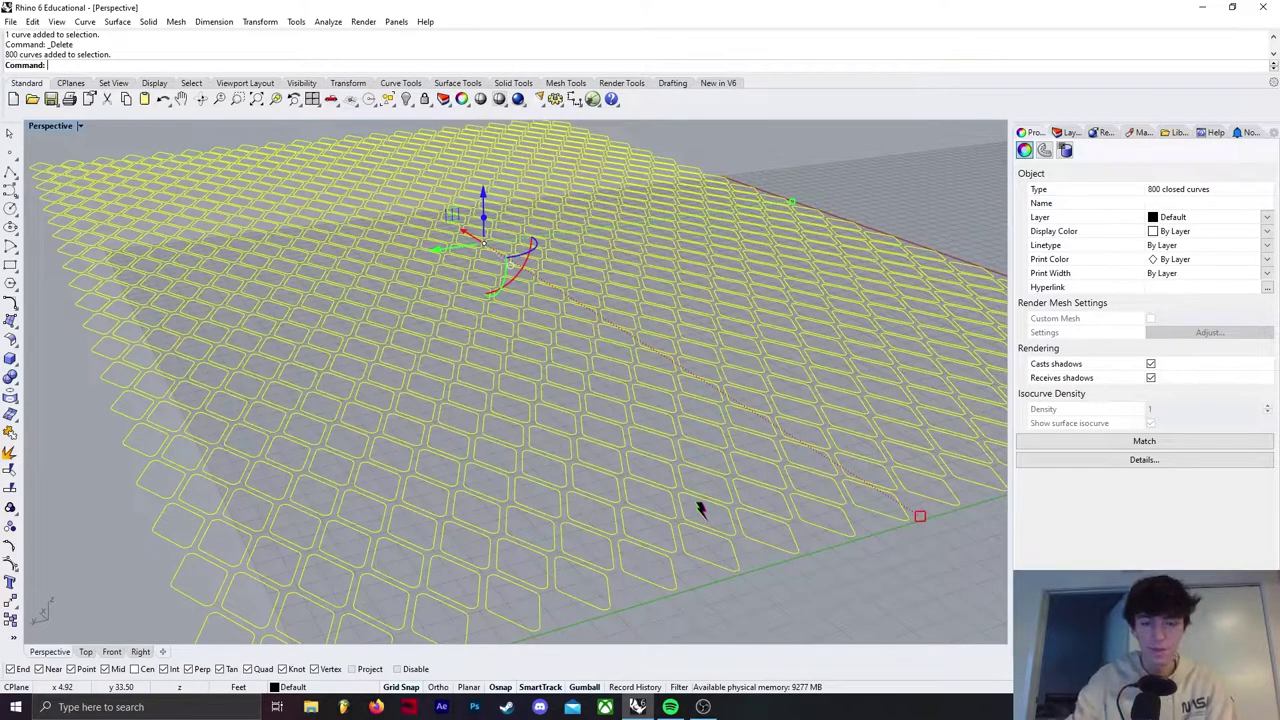
key("Return")
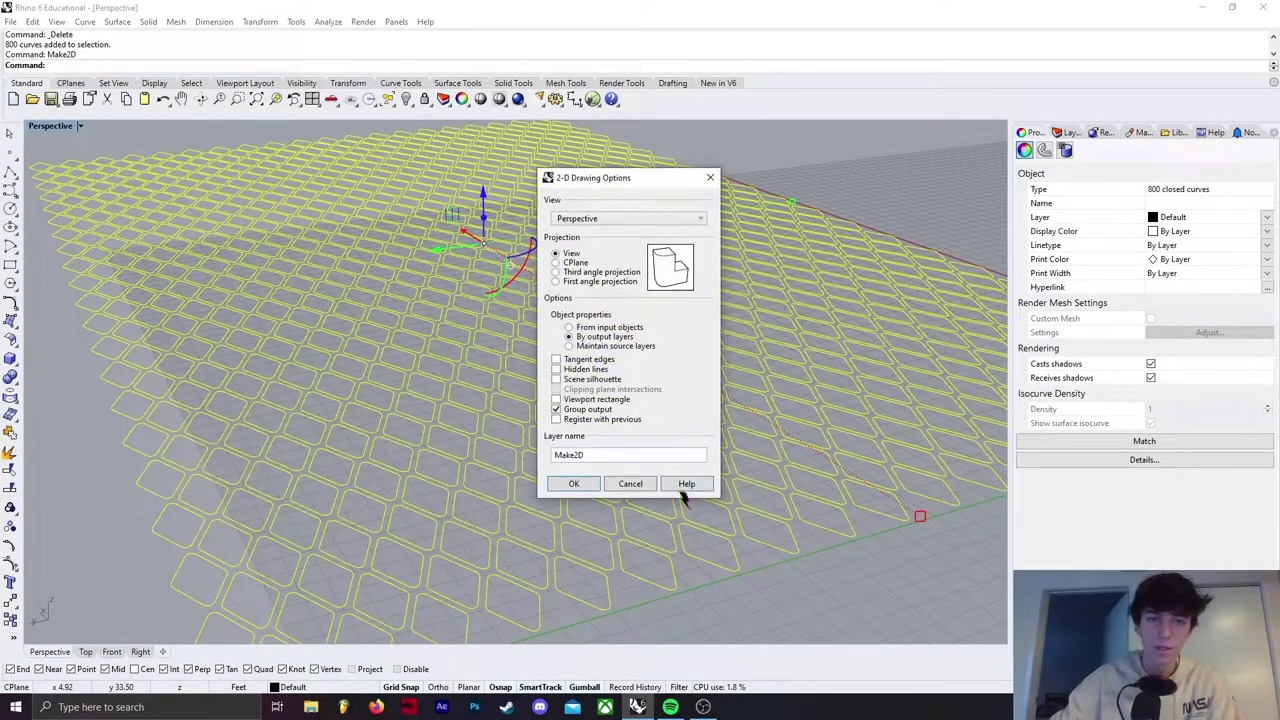
left_click(574, 484)
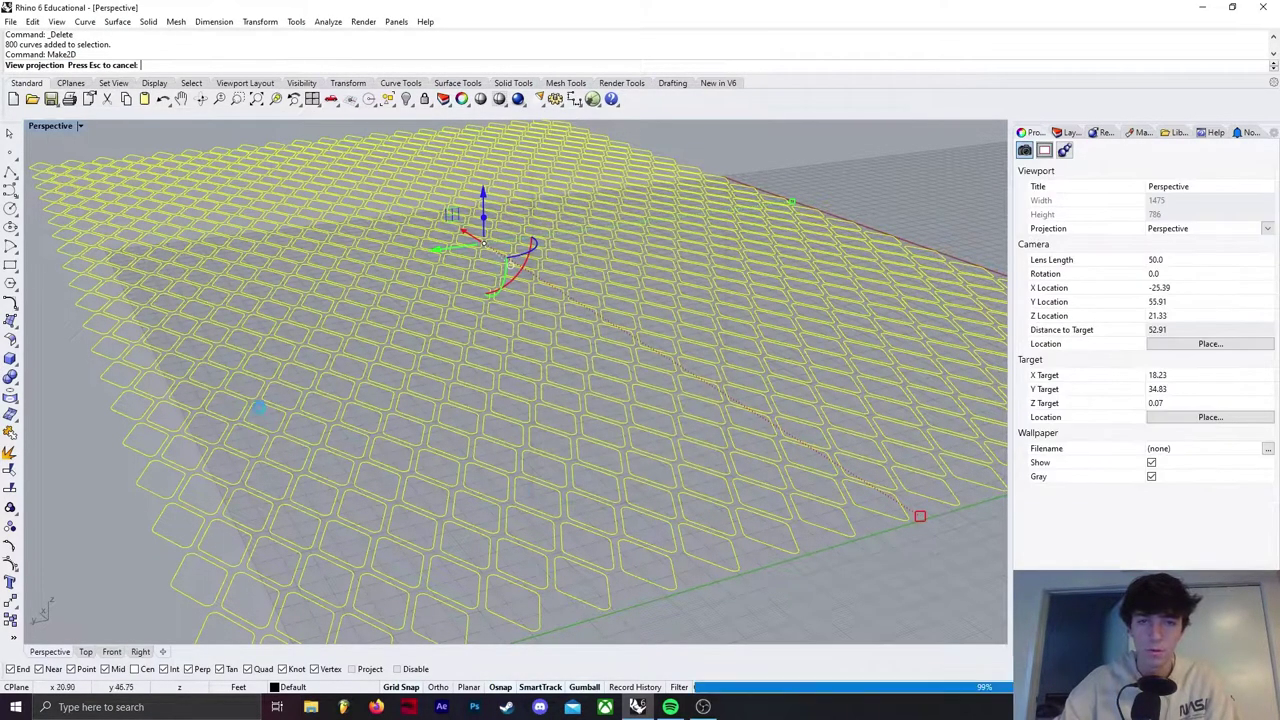
scroll(420, 350, "down", 5)
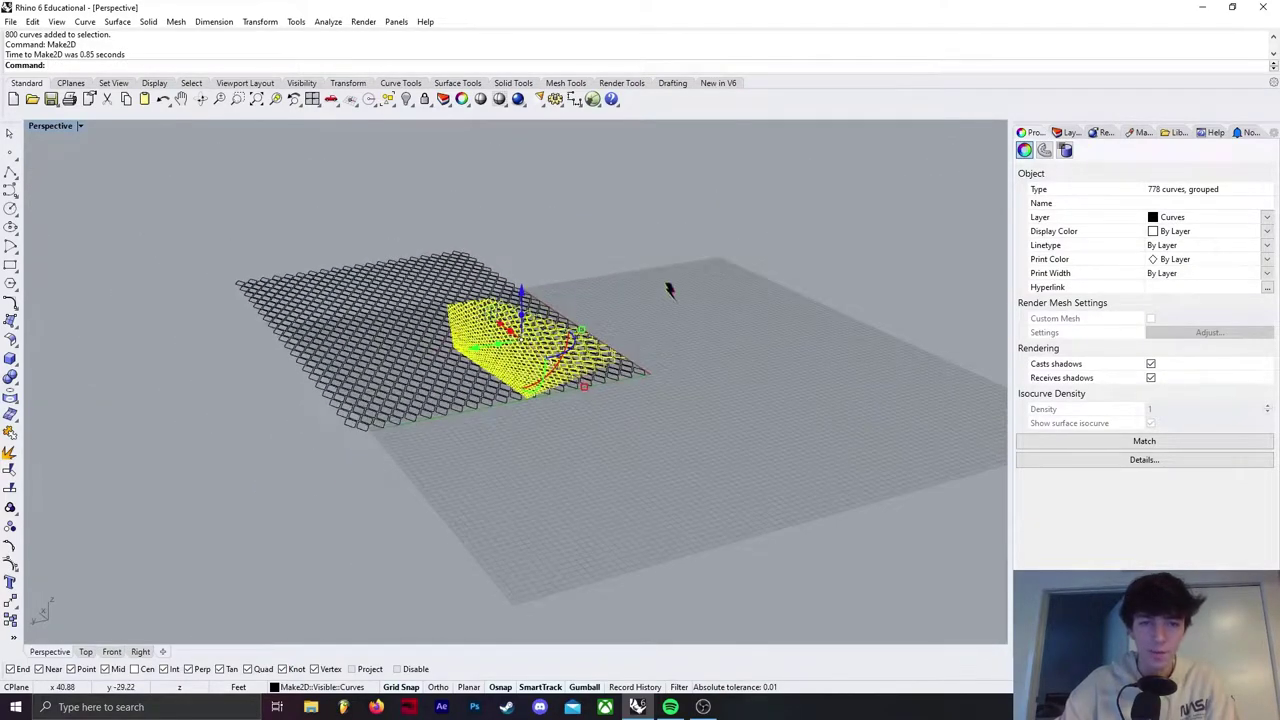
- Move the grouped 2D drawing sideways until it lies clear of the original lattice
right_click_drag(670, 290, 607, 512)
left_click_drag(515, 303, 834, 304)
right_click_drag(739, 416, 425, 446, "shift")
left_click(683, 509)
right_click_drag(683, 509, 556, 497)
scroll(537, 449, "up", 7)
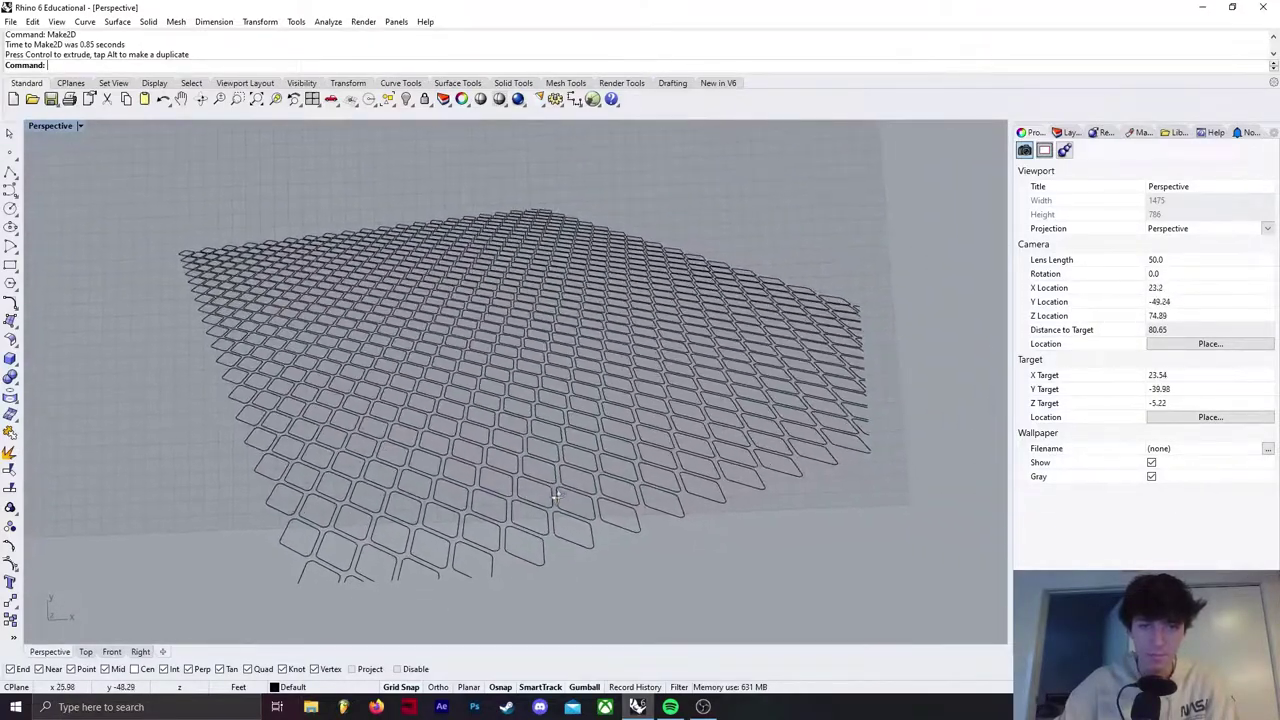
- Stretch the grouped 2D drawing along the Y axis with Scale1D to more than twice its length, using a base point beside its narrow end
scroll(600, 497, "down", 6)
left_click_drag(834, 592, 326, 384)
right_click_drag(326, 384, 518, 455)
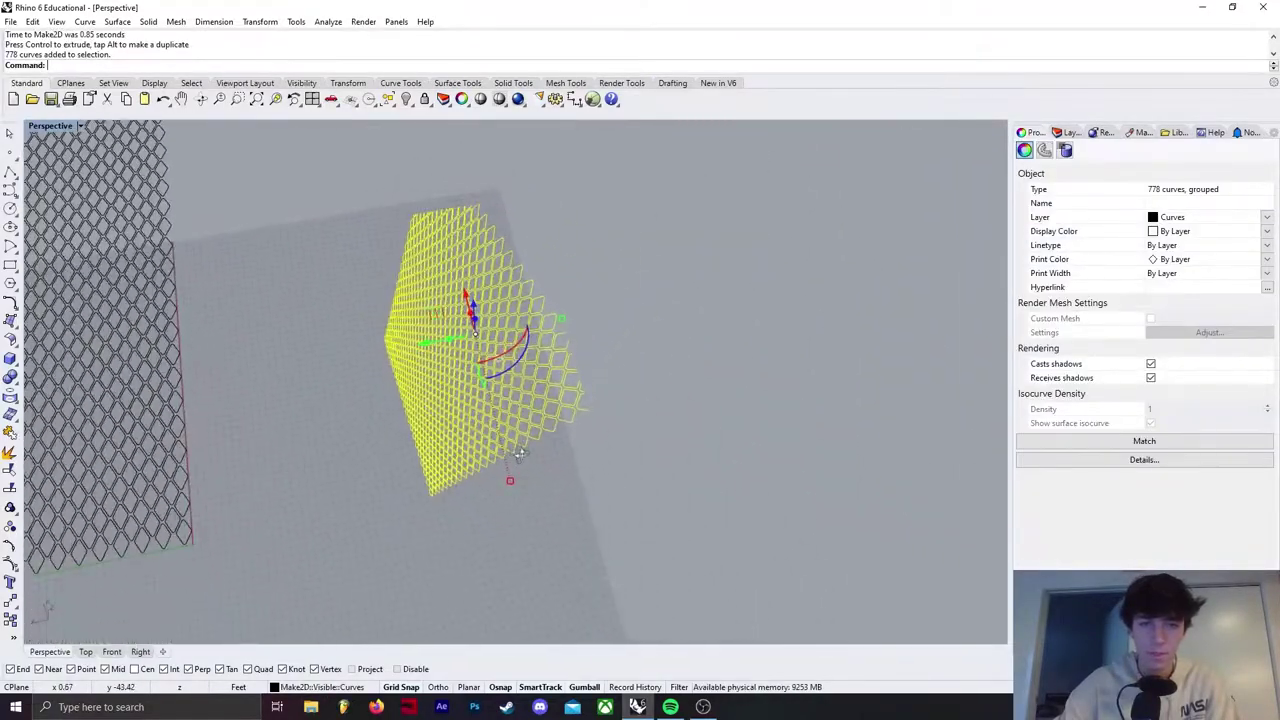
type("cale1D")
key("Return")
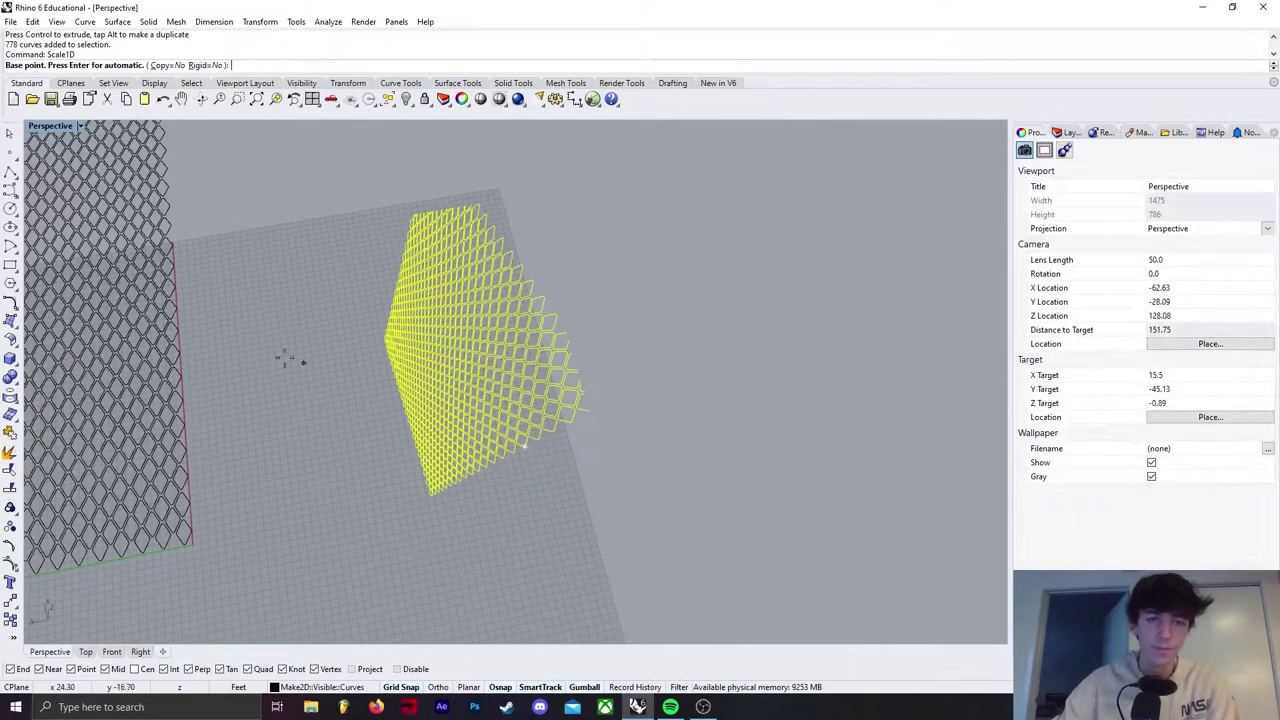
left_click(320, 374)
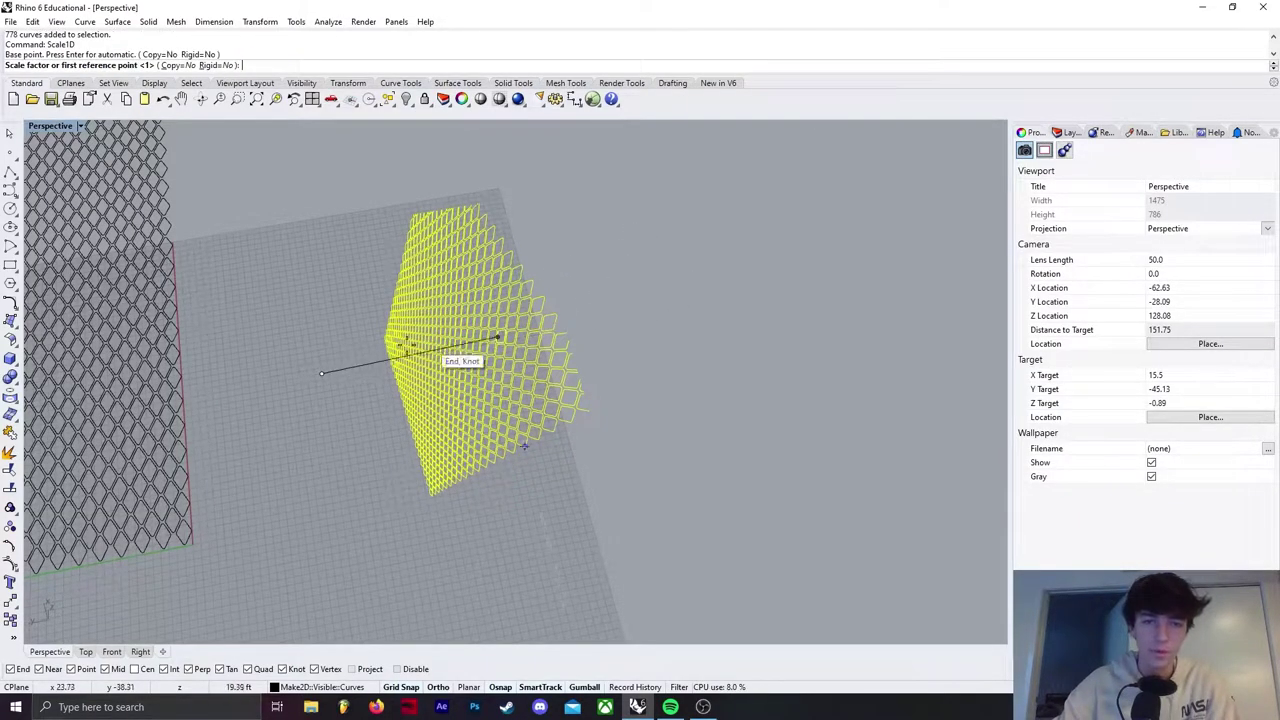
left_click(626, 319)
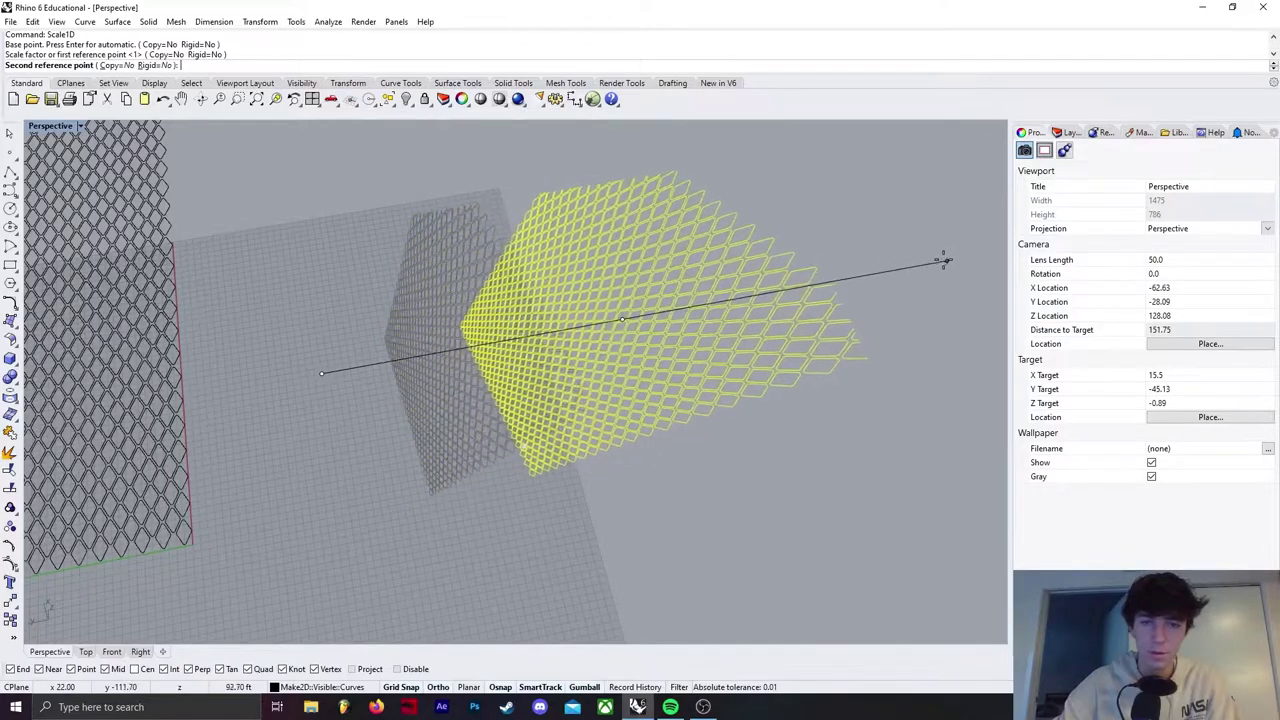
right_click_drag(944, 261, 771, 299, "shift")
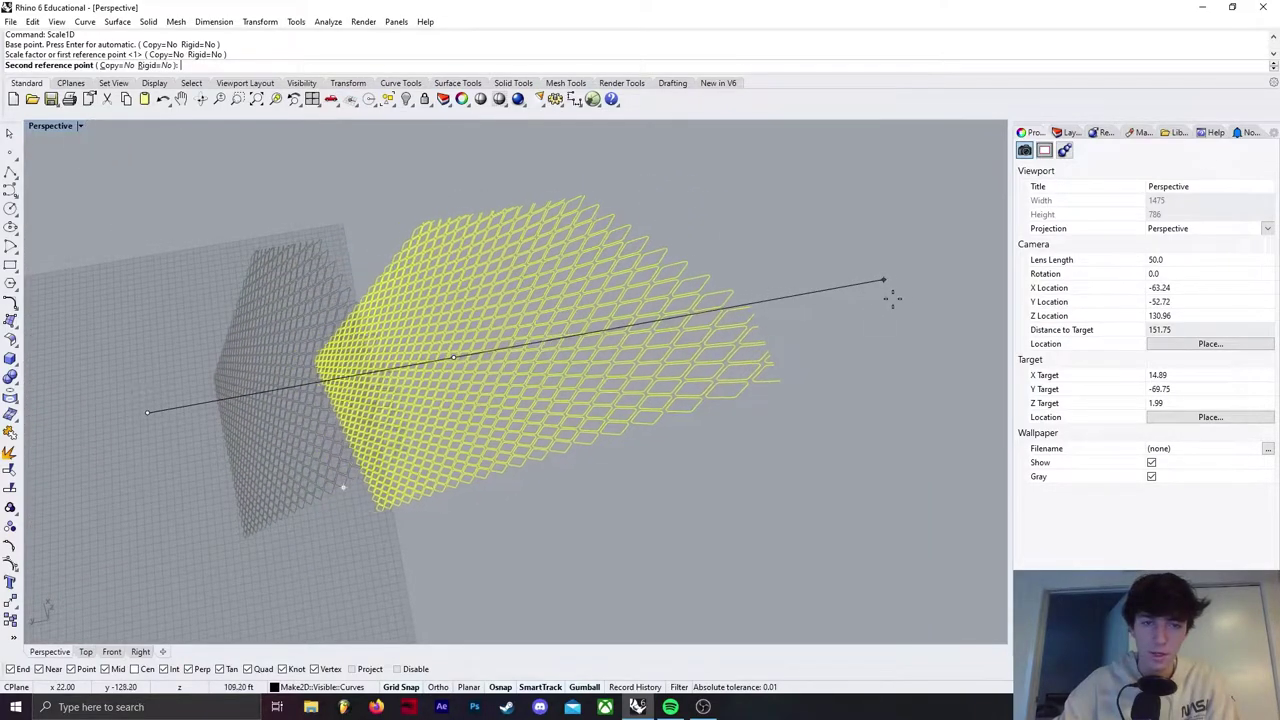
left_click(880, 310)
scroll(558, 421, "down", 8)
left_click(737, 471)
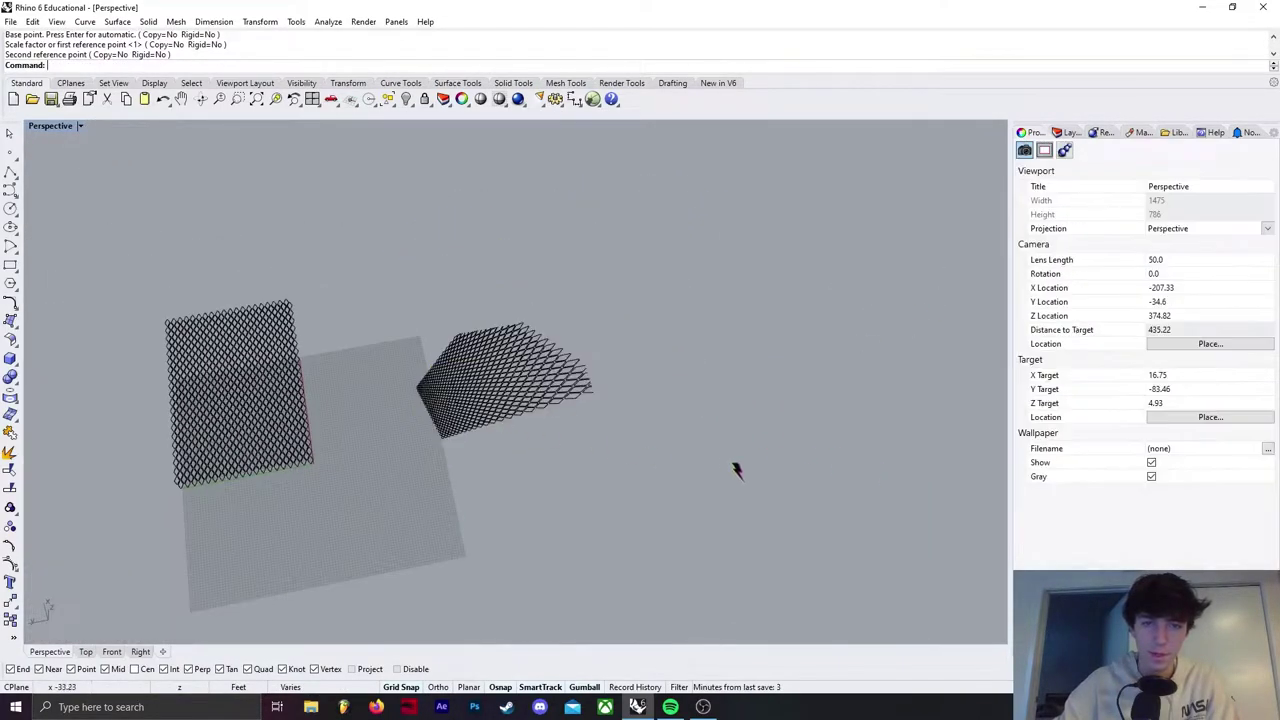
left_click_drag(376, 291, 374, 290)
scroll(408, 338, "up", 10)
left_click(370, 400)
right_click_drag(433, 469, 391, 399, "shift")
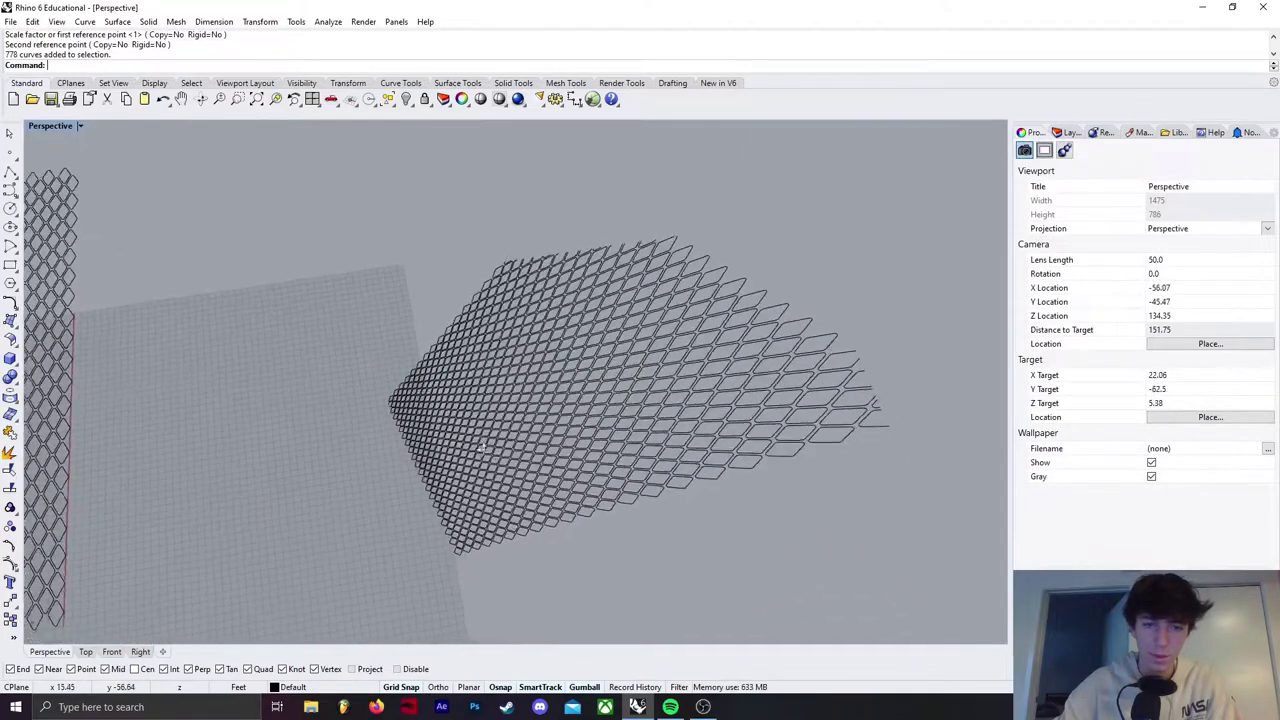
- Move the grouped 2D drawing along the Y axis towards the original lattice, so its narrow end sits over the grid
right_click_drag(600, 502, 507, 467)
left_click_drag(348, 260, 346, 258)
left_click_drag(592, 404, 438, 388)
left_click(502, 561)
right_click_drag(436, 546, 463, 554)
right_click_drag(463, 554, 544, 553, "shift")
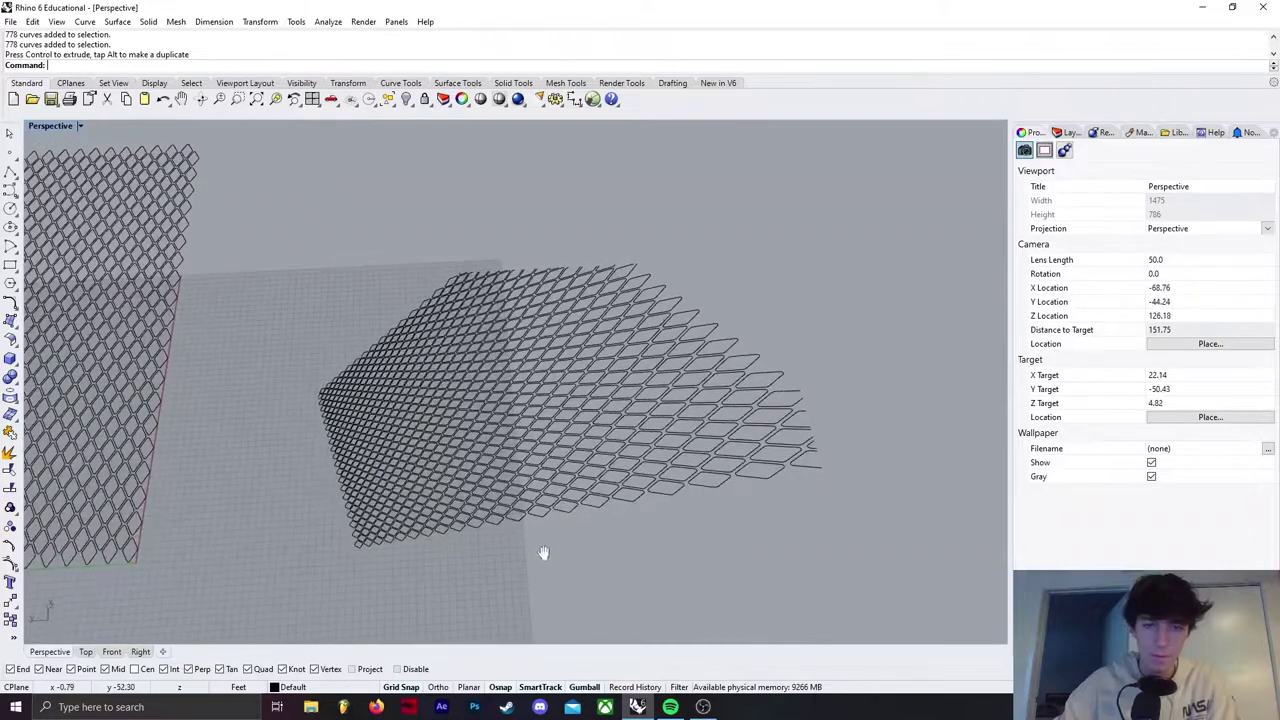
- Create a rectangular surface from four corner points beside the 2D drawing, about twice as long as it is wide
left_click(11, 321)
right_click_drag(524, 375, 564, 230, "shift")
left_click(418, 432)
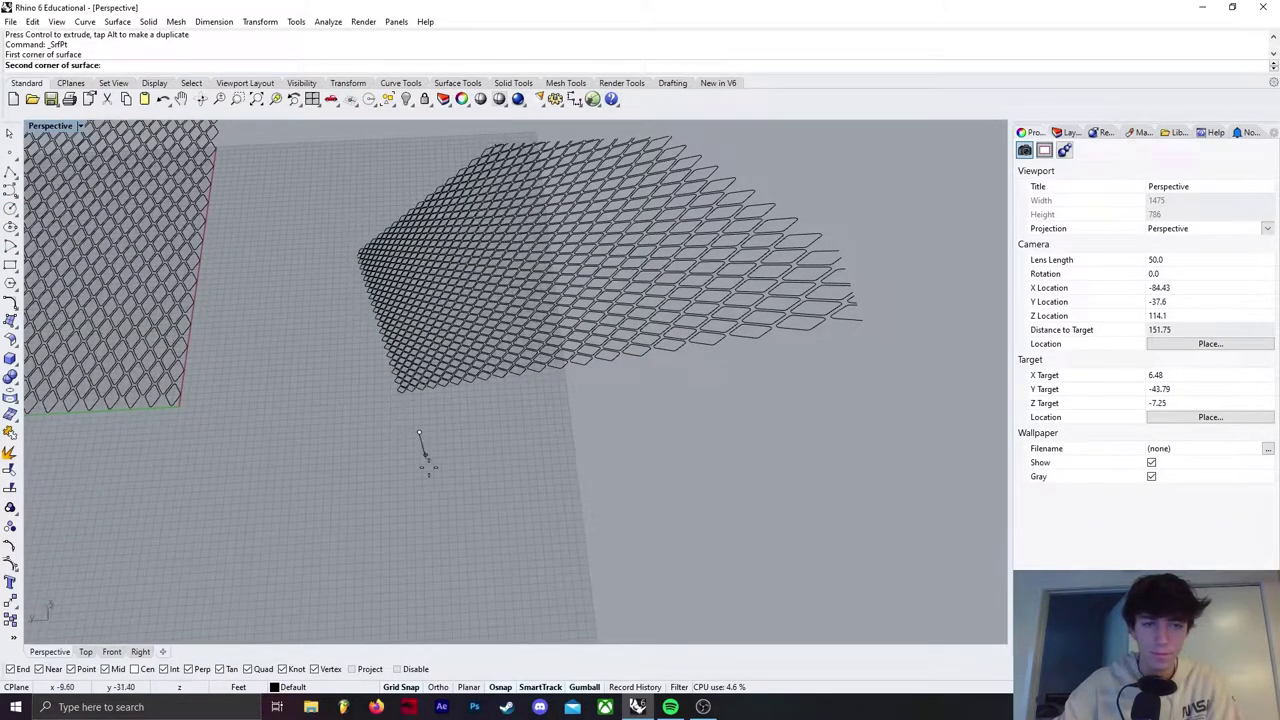
left_click(423, 605)
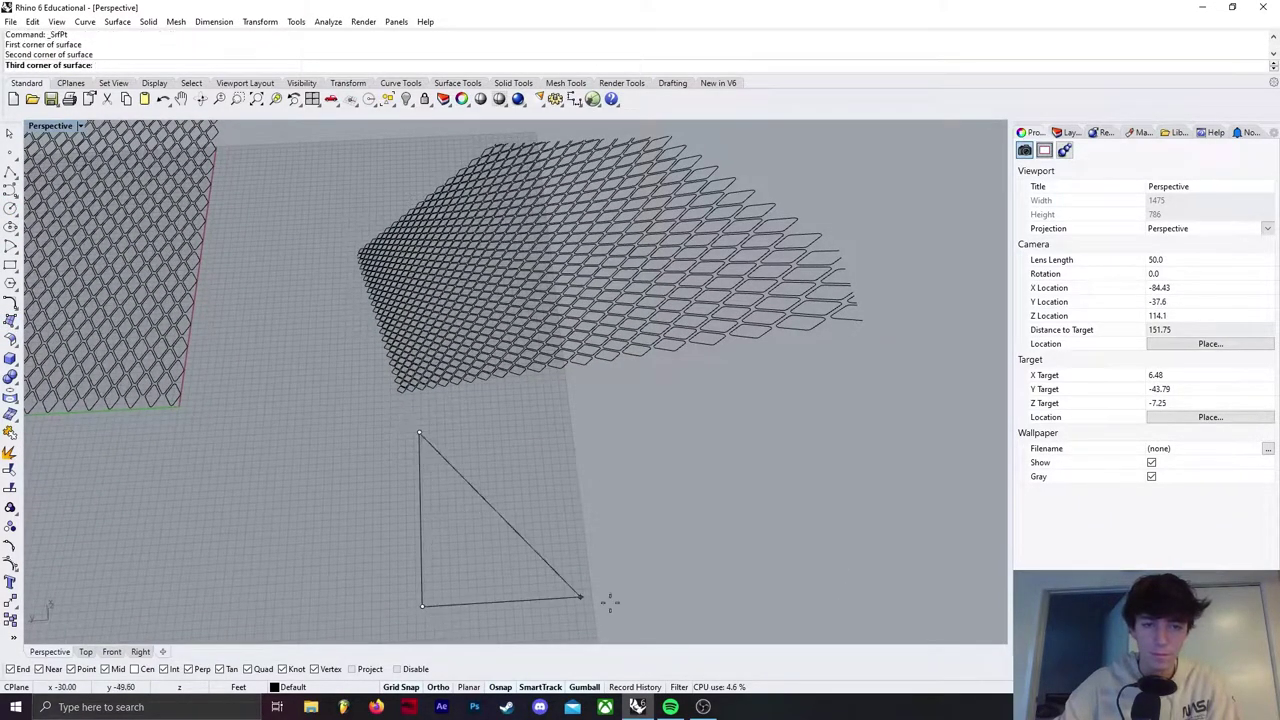
left_click(827, 582)
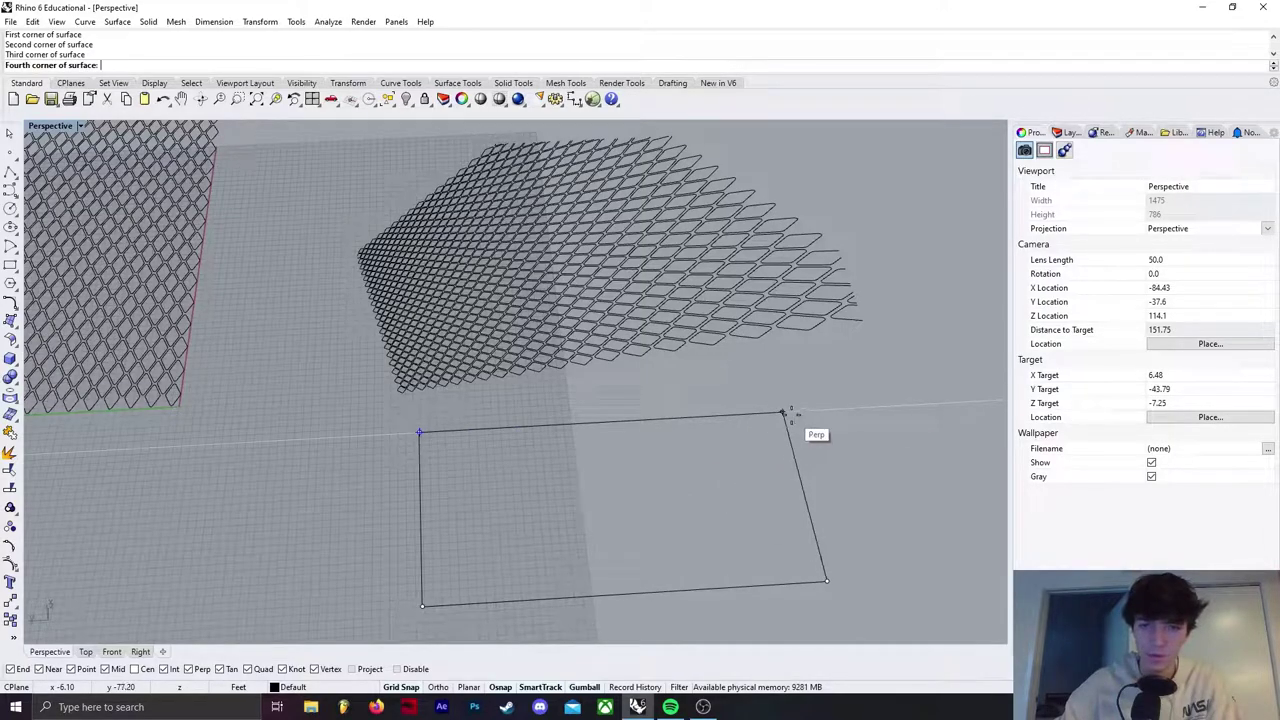
left_click(785, 411)
- Scale the rectangular surface slightly narrower along X and move it over the middle of the 2D drawing
left_click_drag(822, 620, 632, 492)
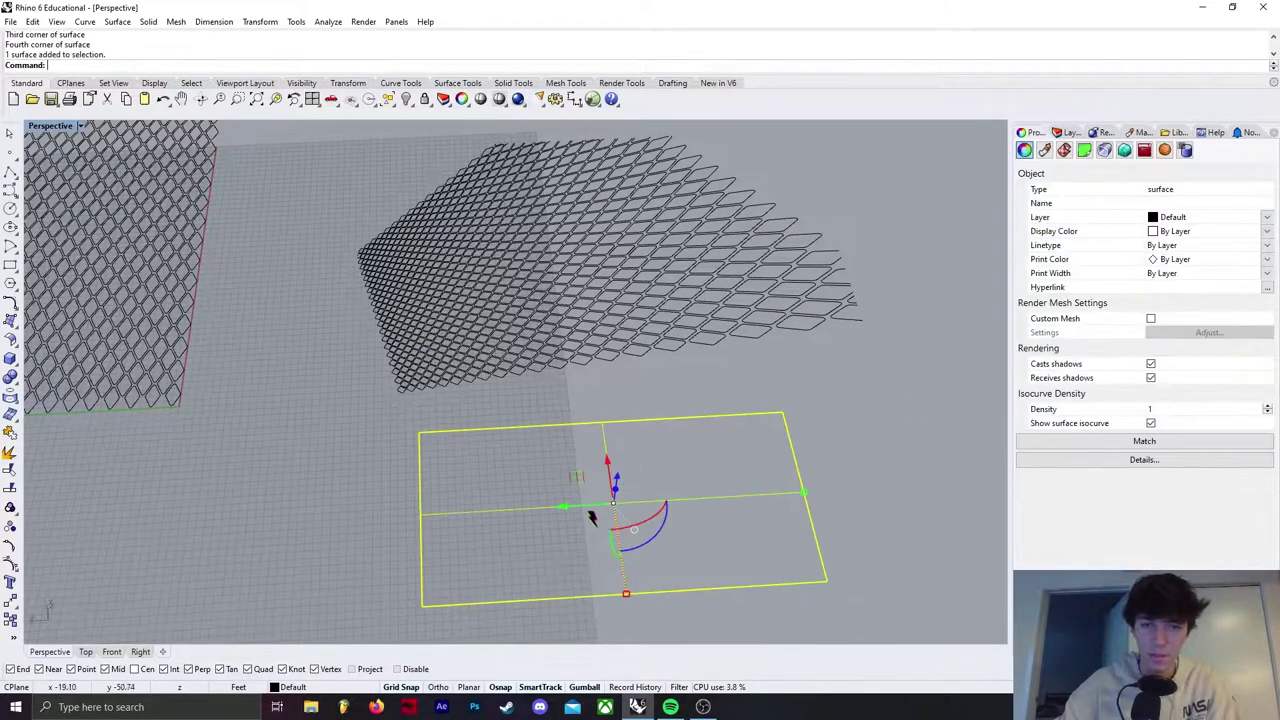
right_click_drag(591, 515, 545, 355)
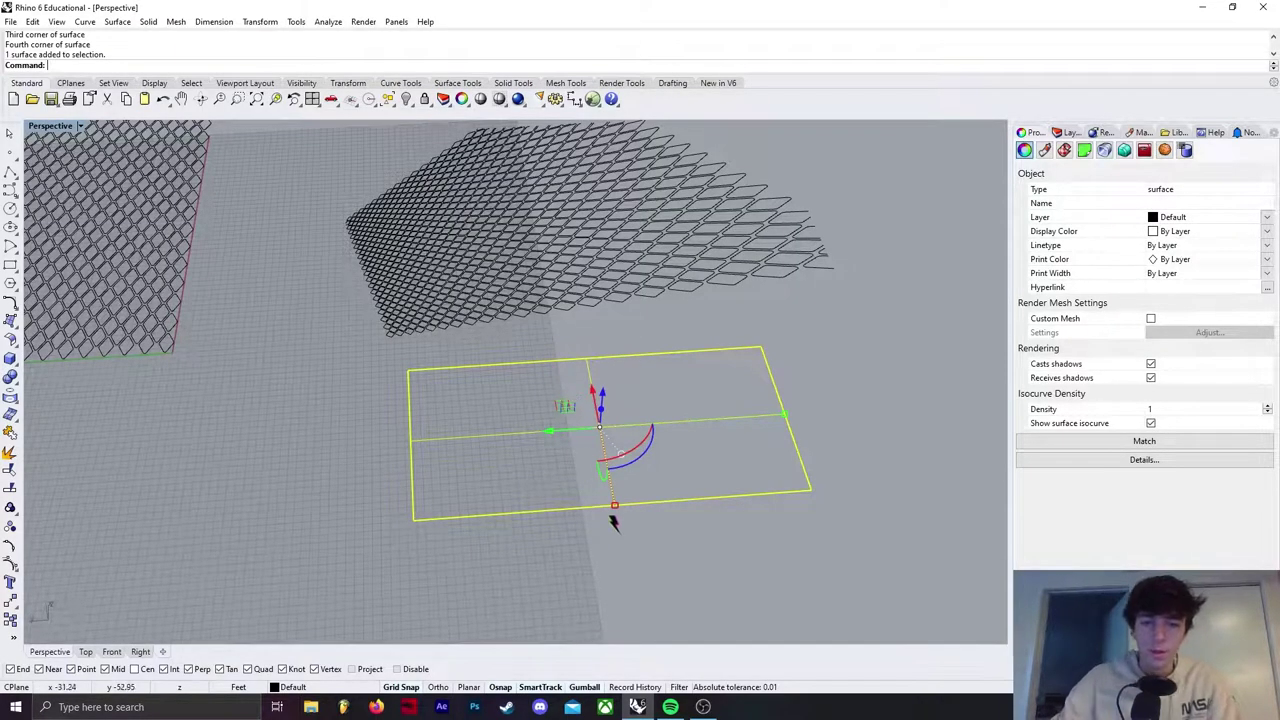
left_click_drag(614, 505, 609, 480)
right_click_drag(691, 490, 616, 558)
left_click_drag(549, 435, 545, 220)
right_click_drag(545, 220, 726, 590)
left_click(726, 590)
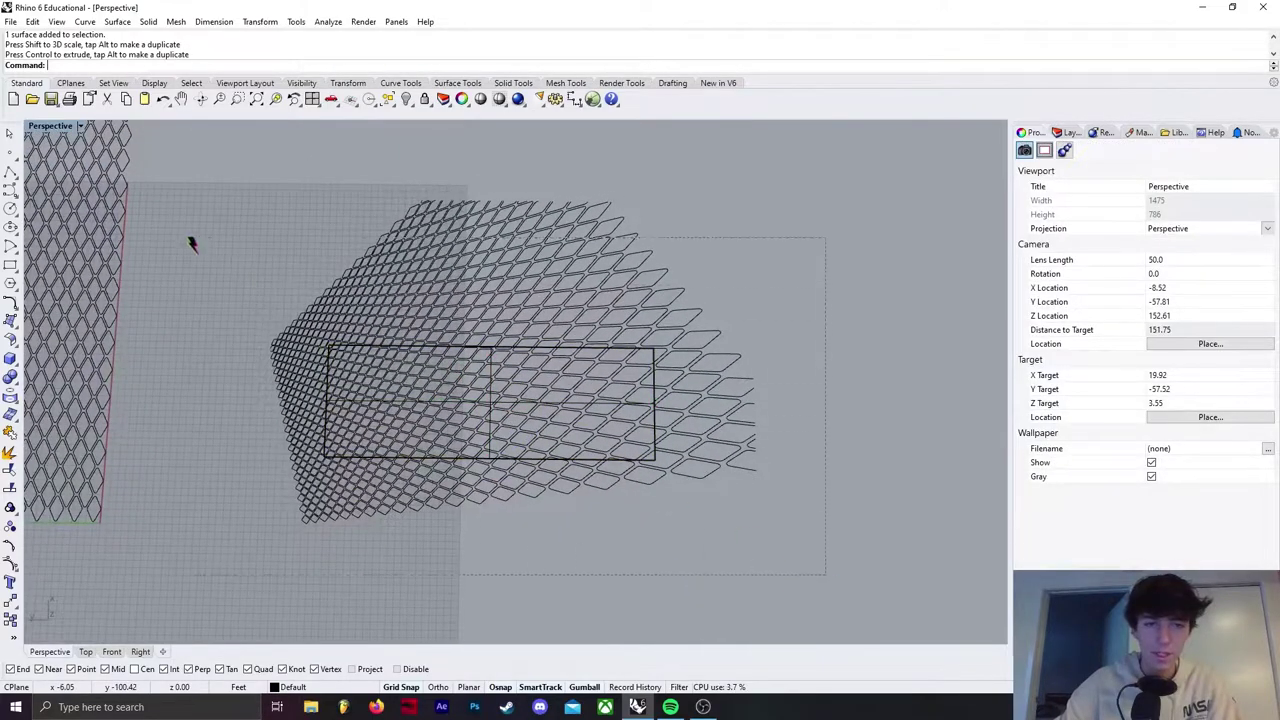
- Select the grouped 2D drawing without the rectangular surface and rotate it slightly clockwise in plan
left_click_drag(200, 170, 199, 169)
scroll(660, 455, "up", 5)
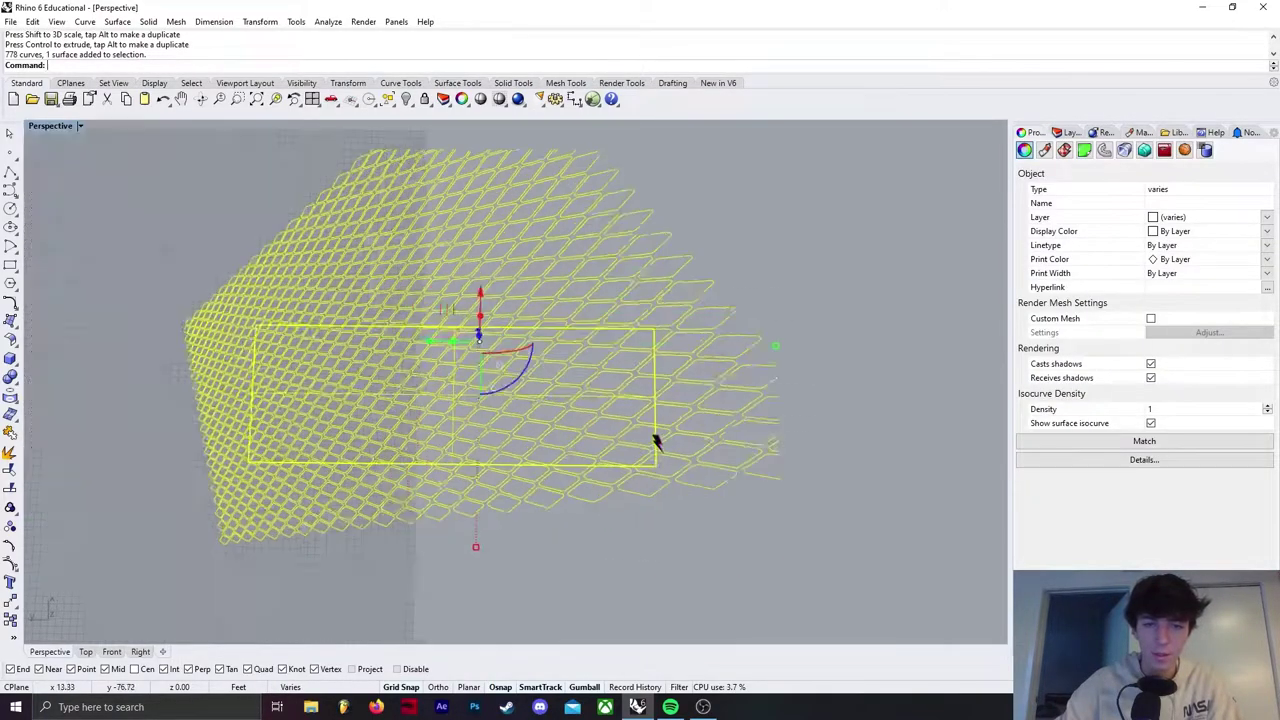
left_click(660, 408, "ctrl")
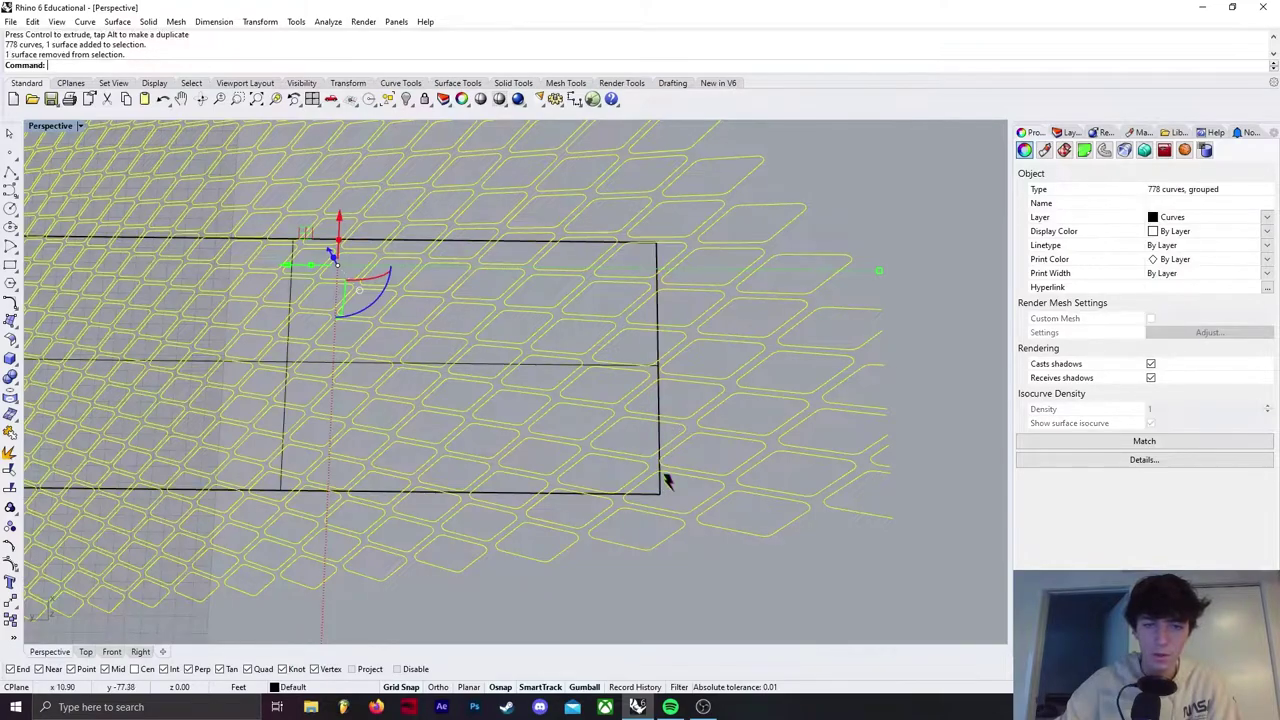
scroll(630, 460, "down", 5)
left_click_drag(545, 424, 522, 428)
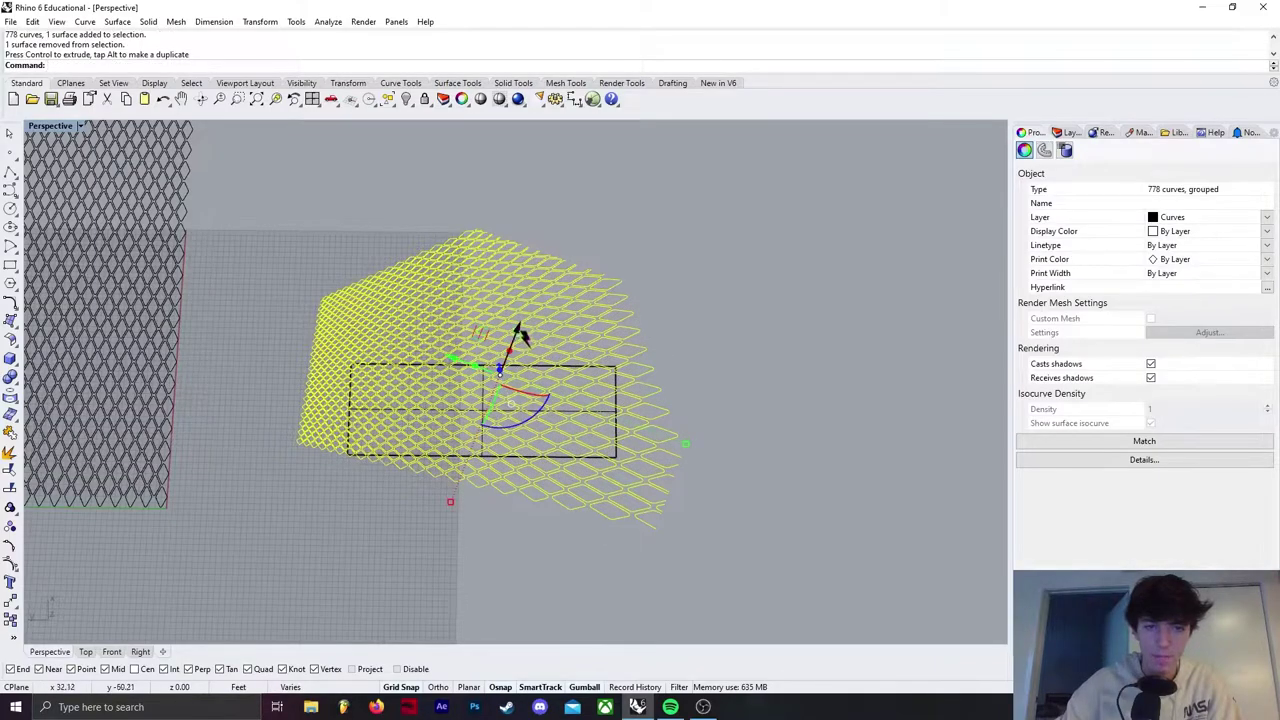
- Reposition the grouped 2D drawing in plan so the rectangle spans from its small diamonds to just past its large-diamond edge
left_click_drag(519, 333, 478, 400)
mouse_move(425, 432)
left_mouse_down()
mouse_move(404, 424)
mouse_move(440, 432)
left_mouse_up()
left_click_drag(461, 389, 403, 417)
scroll(525, 434, "up", 6)
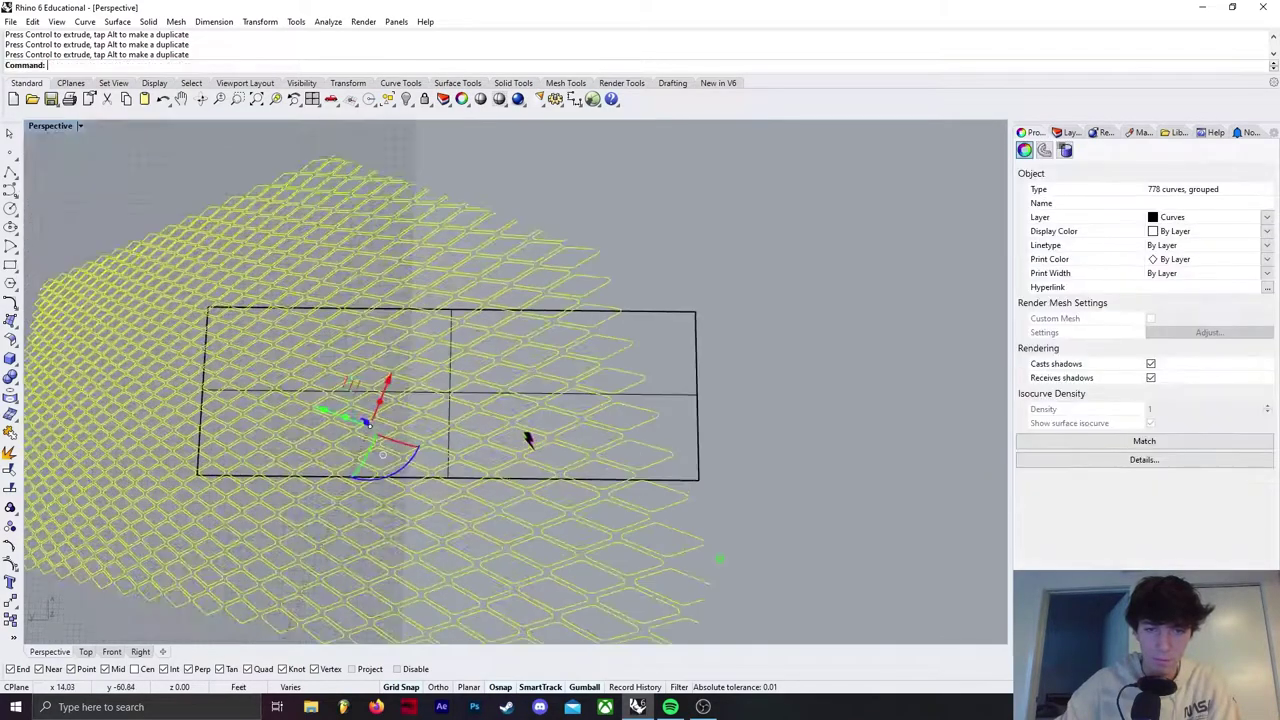
right_click_drag(593, 418, 609, 429, "shift")
left_click(840, 453)
right_click_drag(674, 491, 480, 392)
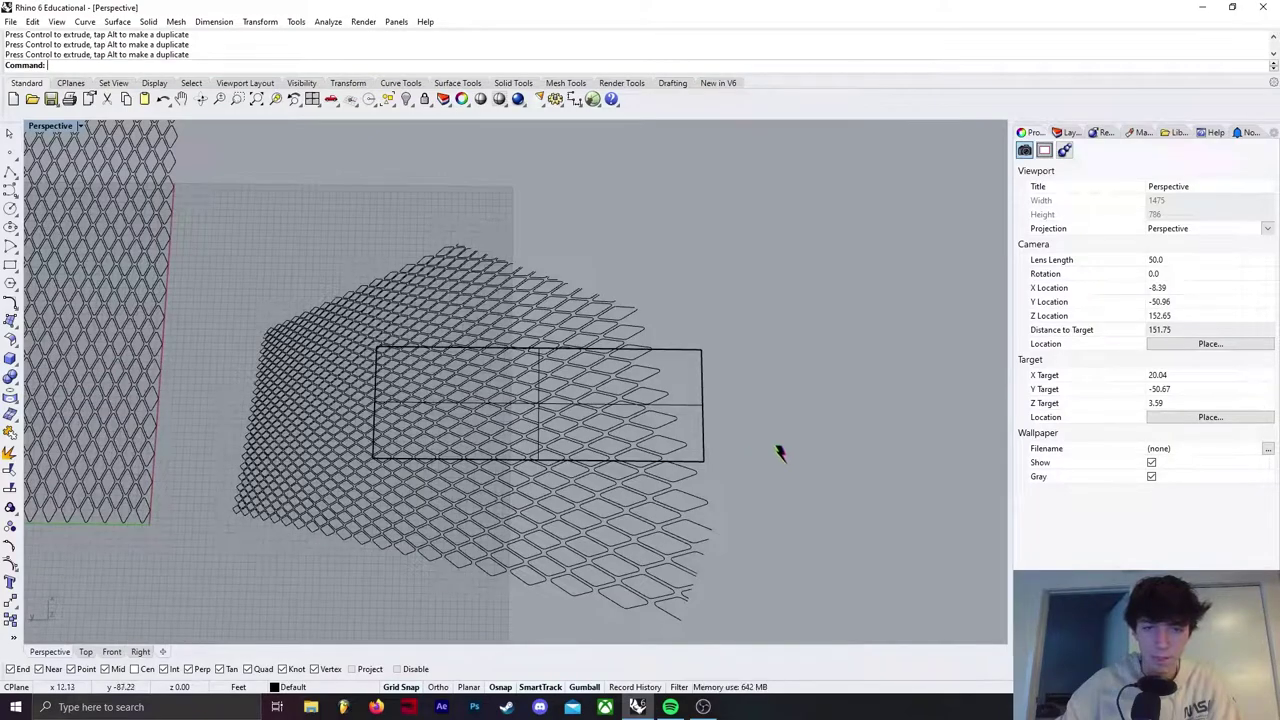
- Split the rectangular surface using the drawing's diamond curves that lie across it as cutting objects
left_click(701, 399)
left_click(730, 418)
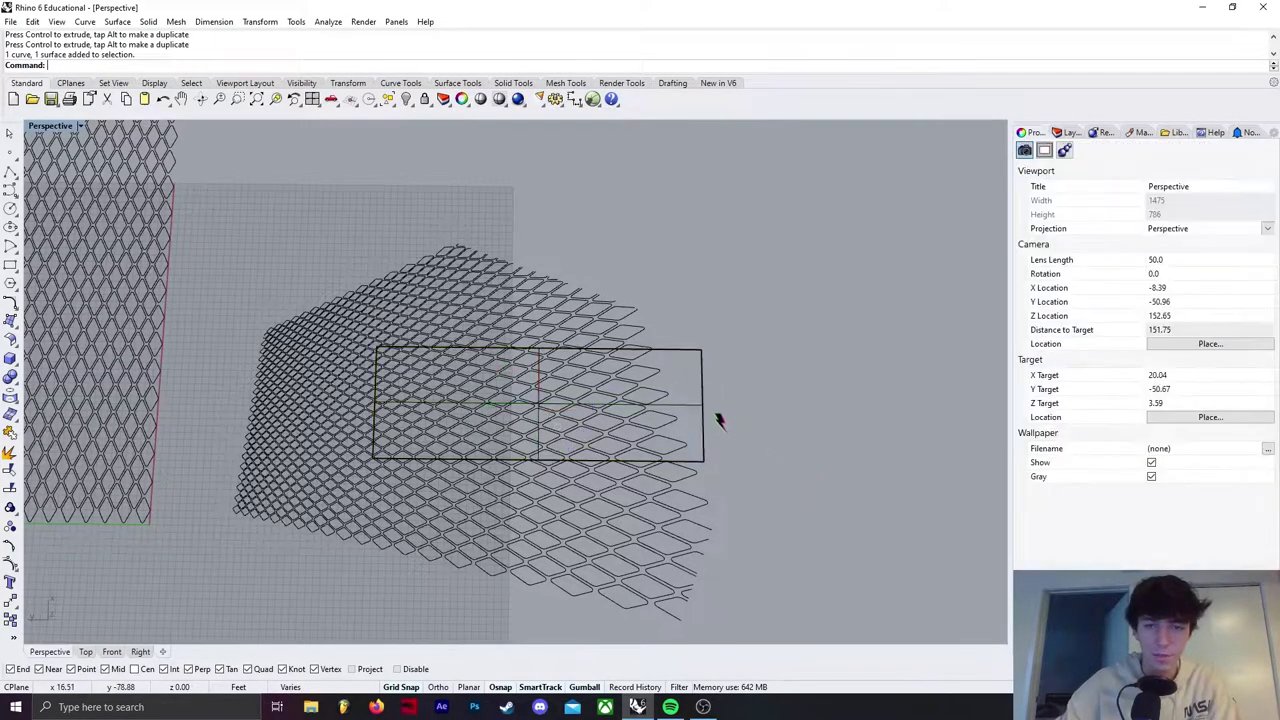
left_click(700, 404)
scroll(574, 443, "up", 6)
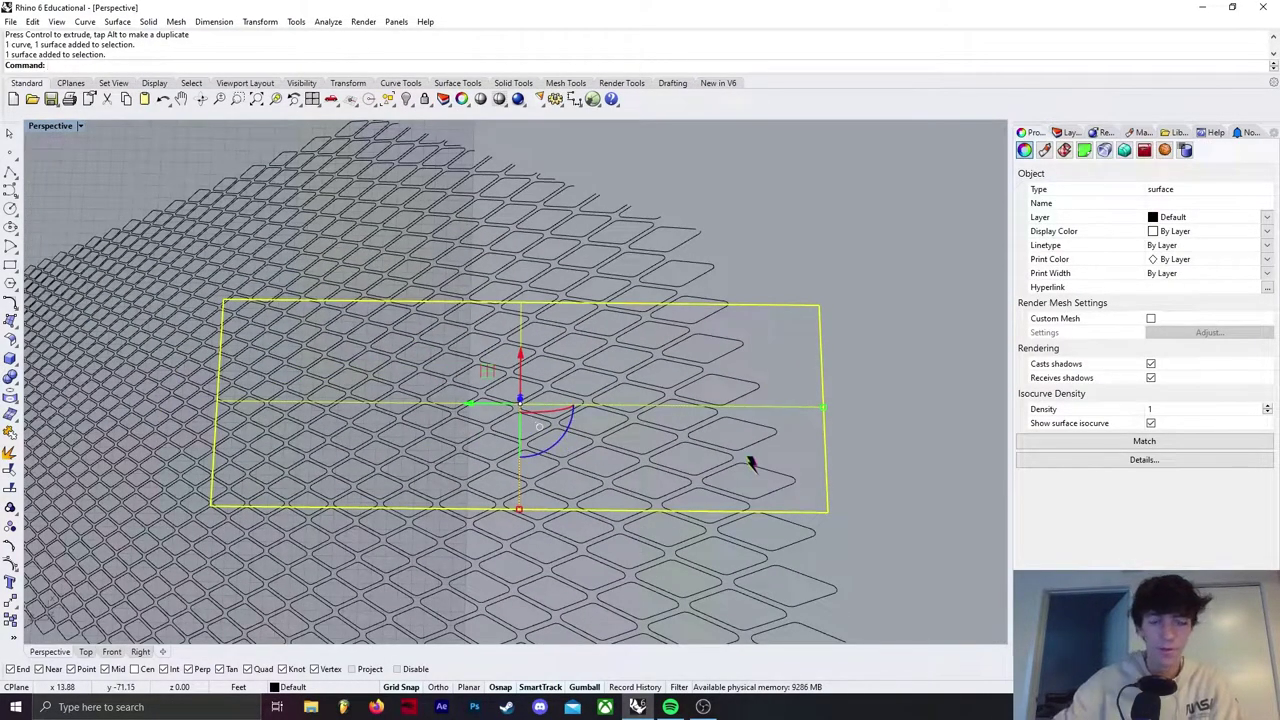
key("Return")
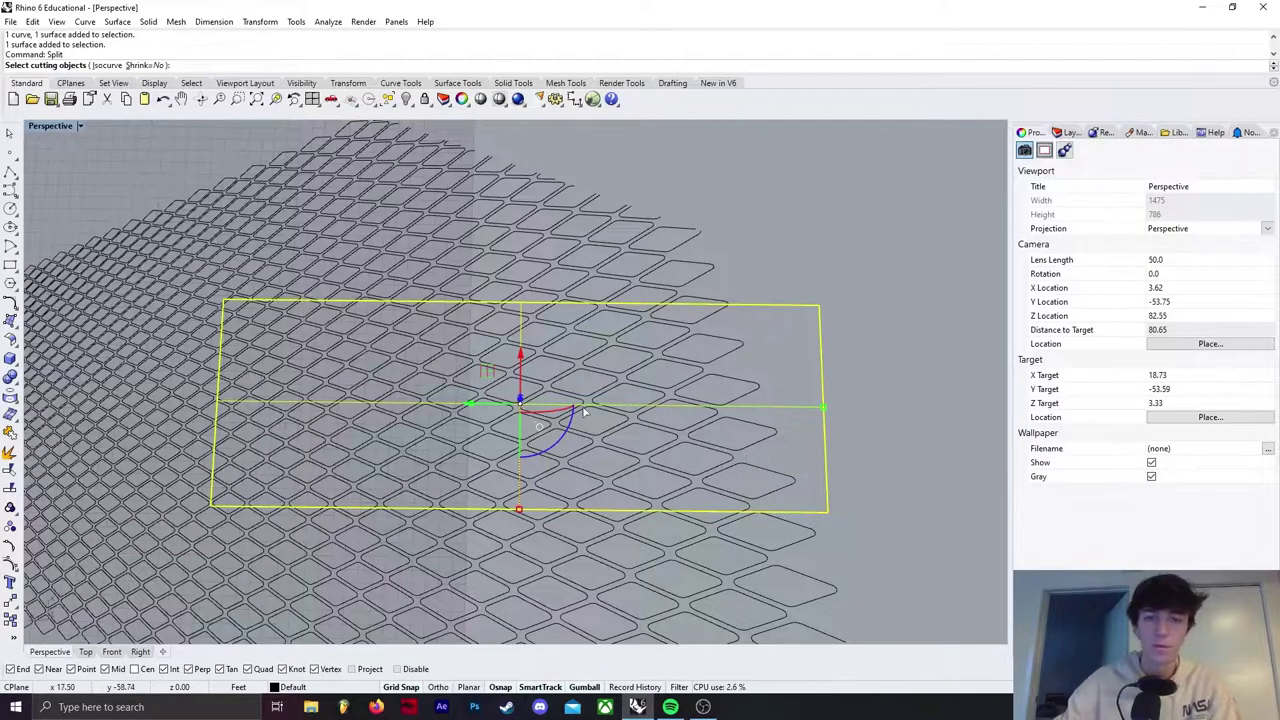
scroll(584, 411, "down", 4)
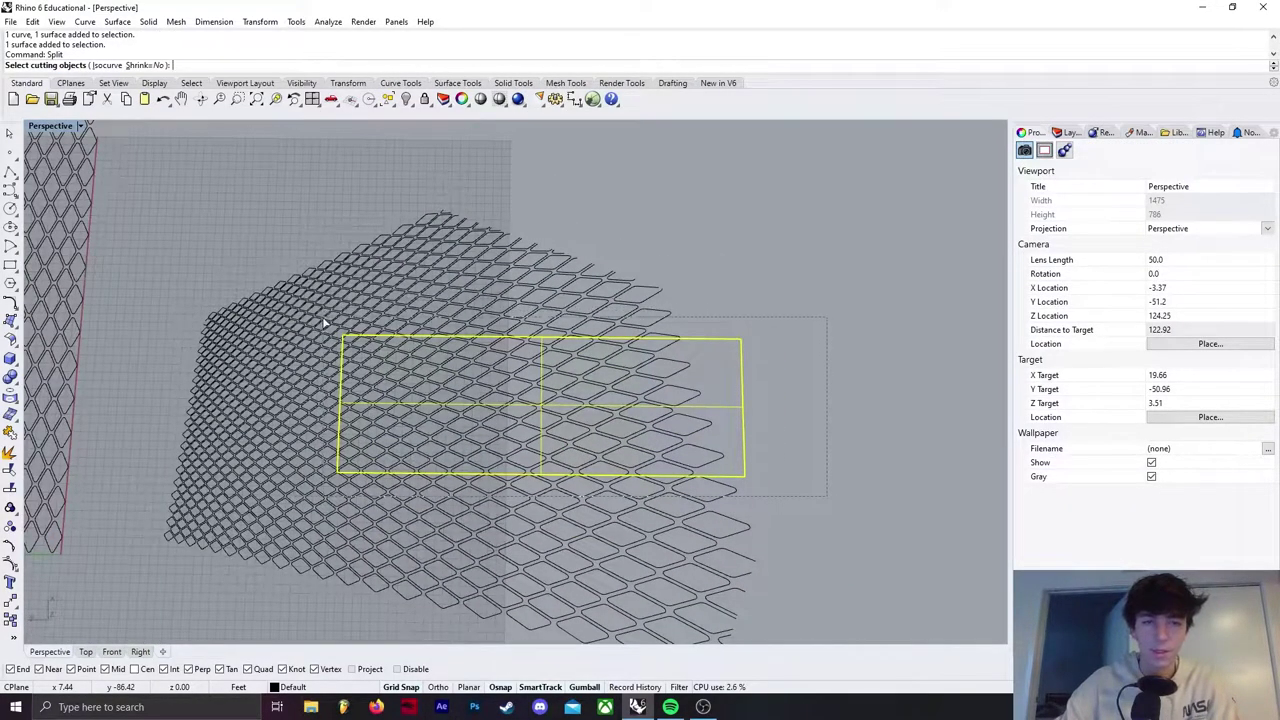
left_click_drag(323, 320, 318, 317)
mouse_move(506, 563)
right_mouse_down()
mouse_move(542, 500)
mouse_move(646, 466)
mouse_move(702, 469)
mouse_move(502, 560)
right_mouse_up()
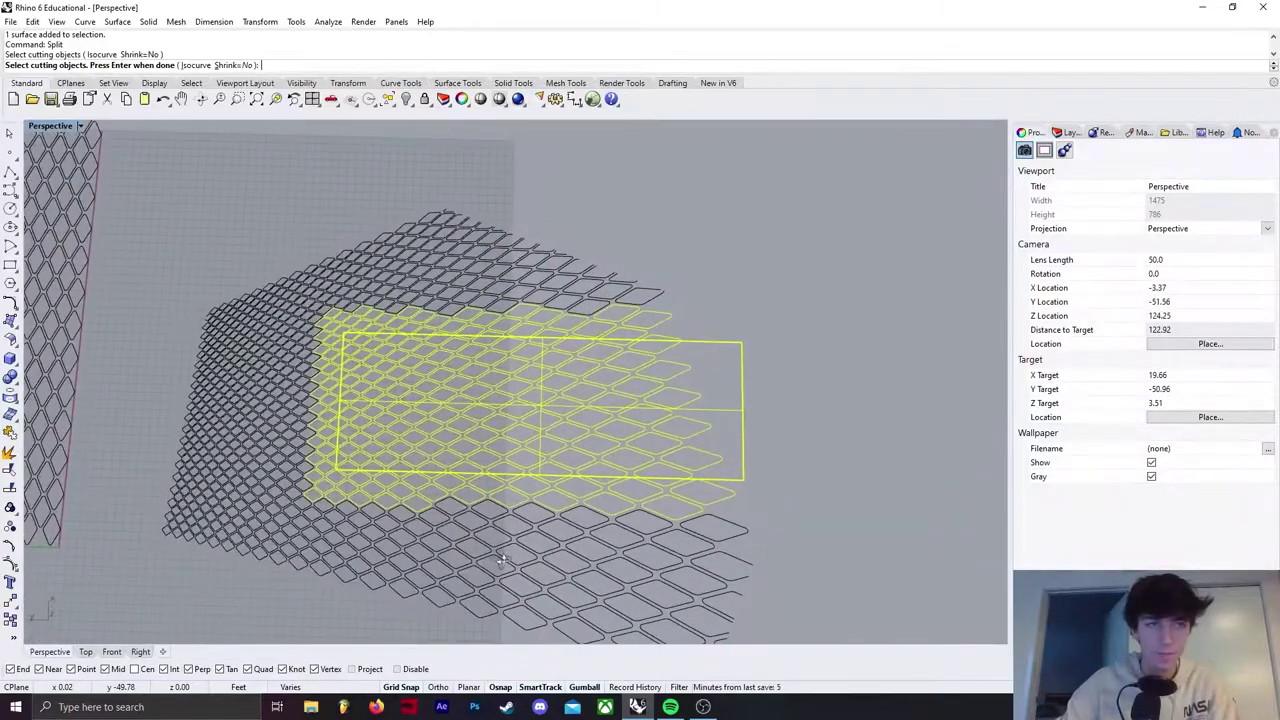
key("Return")
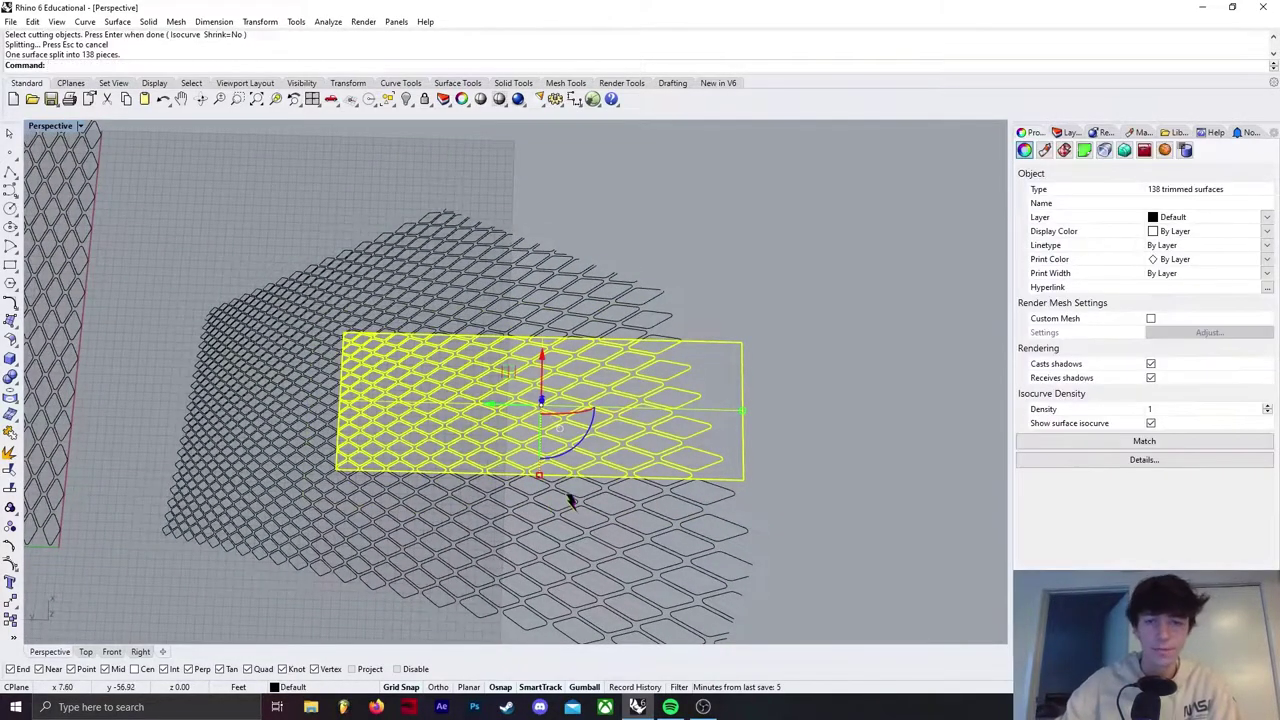
- Set the Perspective viewport's display mode to Shaded
right_click_drag(569, 498, 504, 391)
left_click(80, 127)
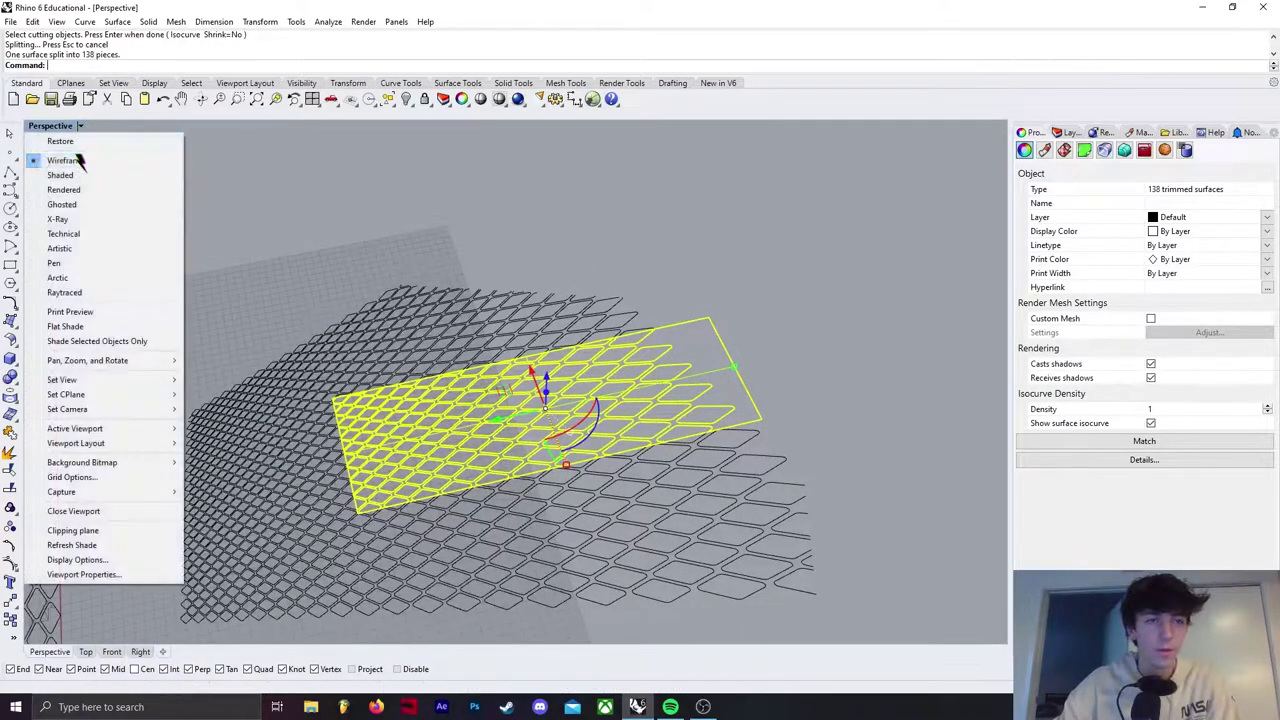
left_click(62, 175)
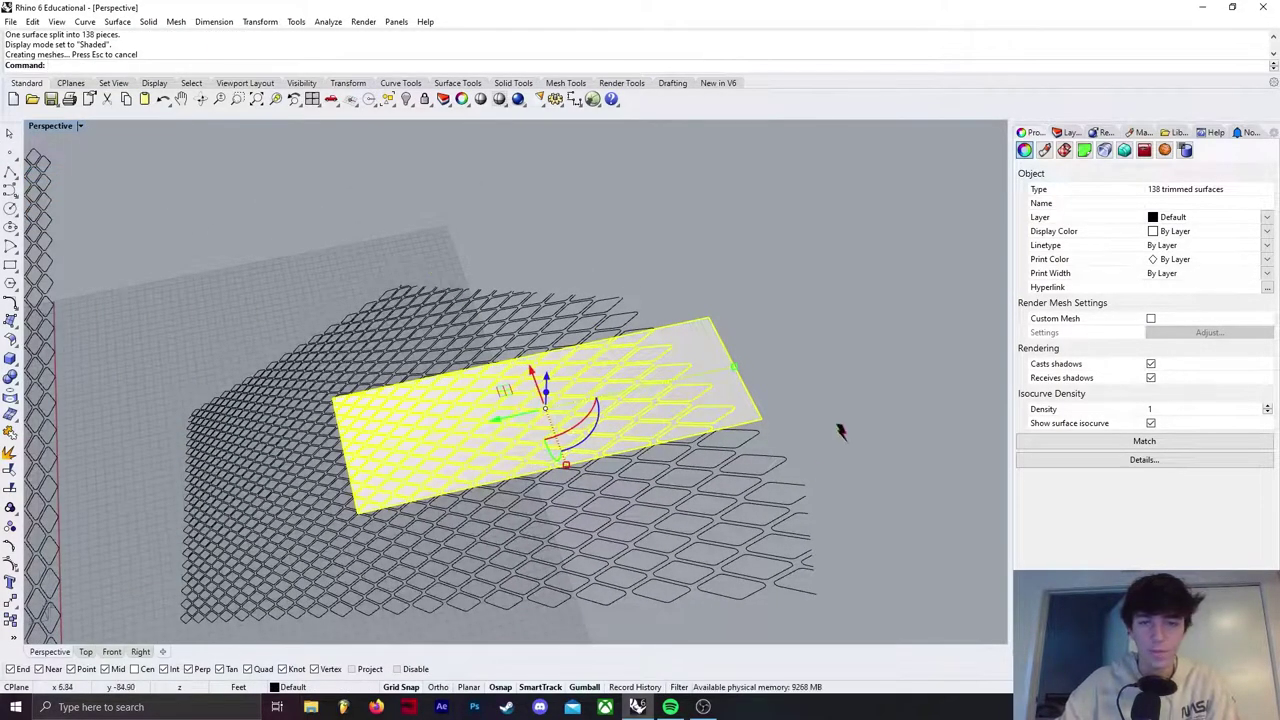
- Move the lattice-shaped piece of the split surface straight up, clear of the diamond pieces
left_click(771, 386)
left_click(553, 378)
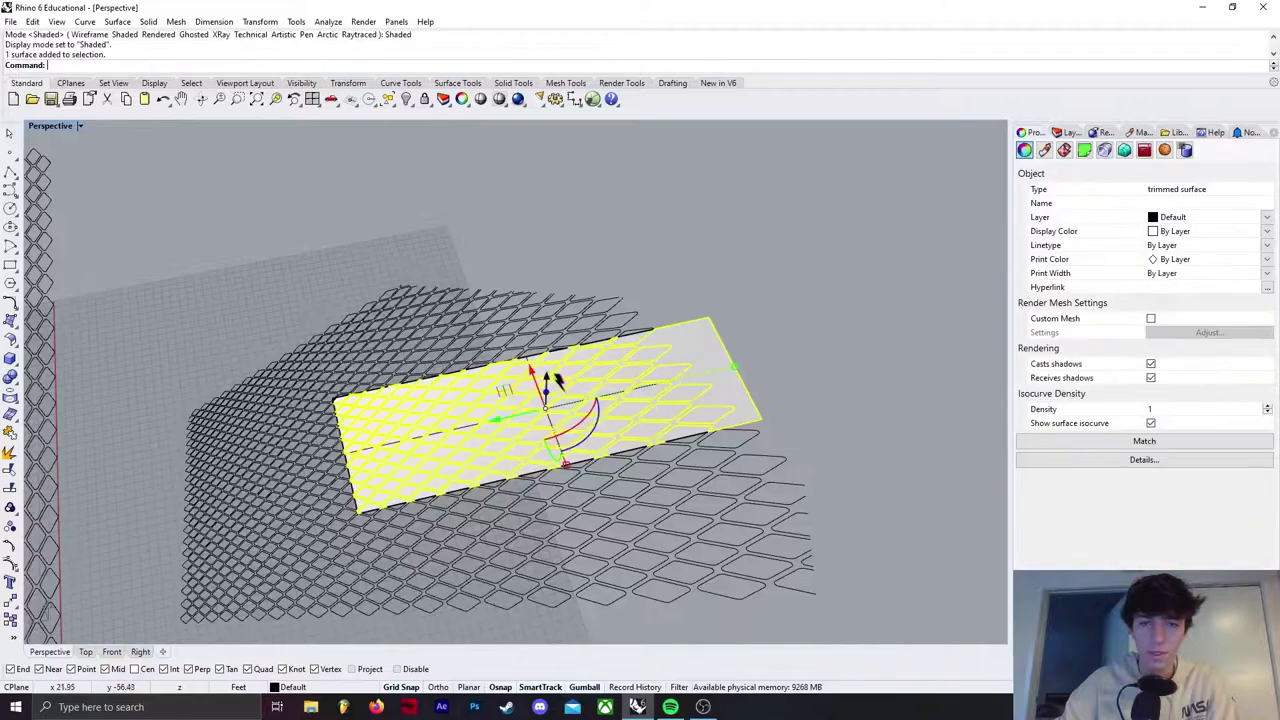
key("alt")
left_click_drag(550, 379, 552, 202)
left_click(795, 324)
right_click_drag(795, 324, 470, 218)
- Rotate the raised lattice surface so that it stands upright on its long side
left_click(480, 221)
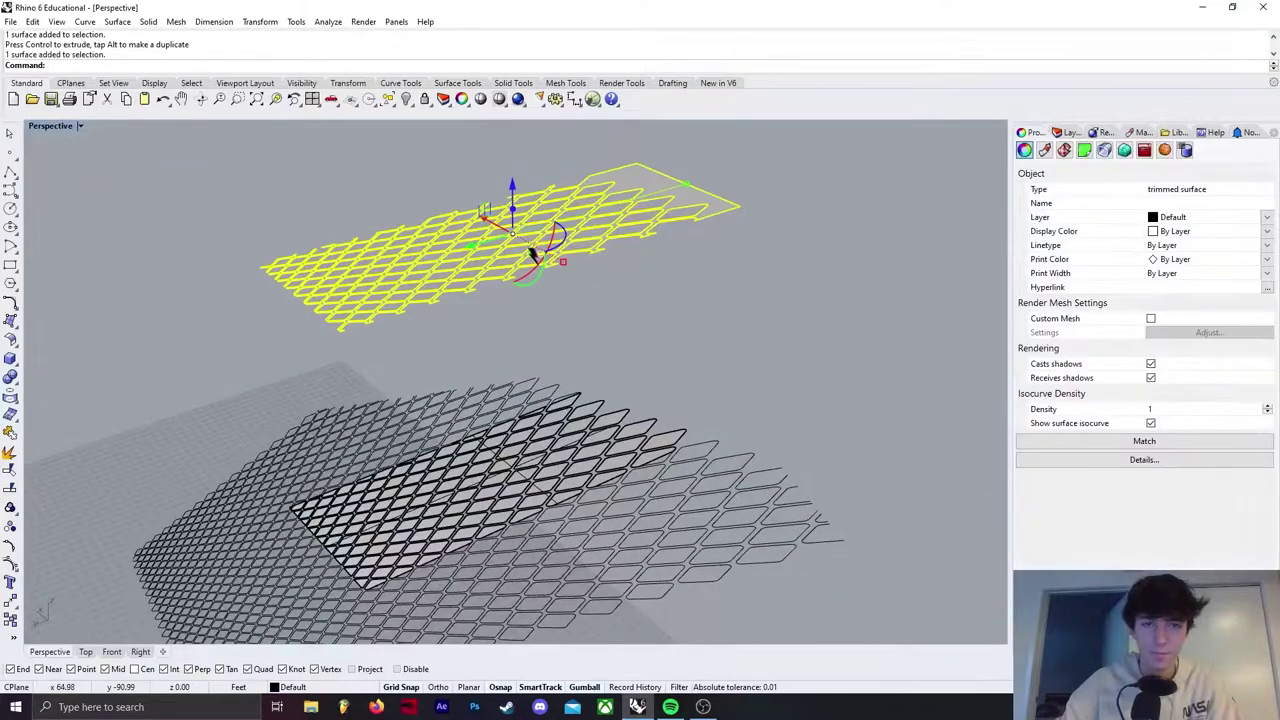
left_click_drag(542, 278, 488, 344)
scroll(552, 332, "down", 8)
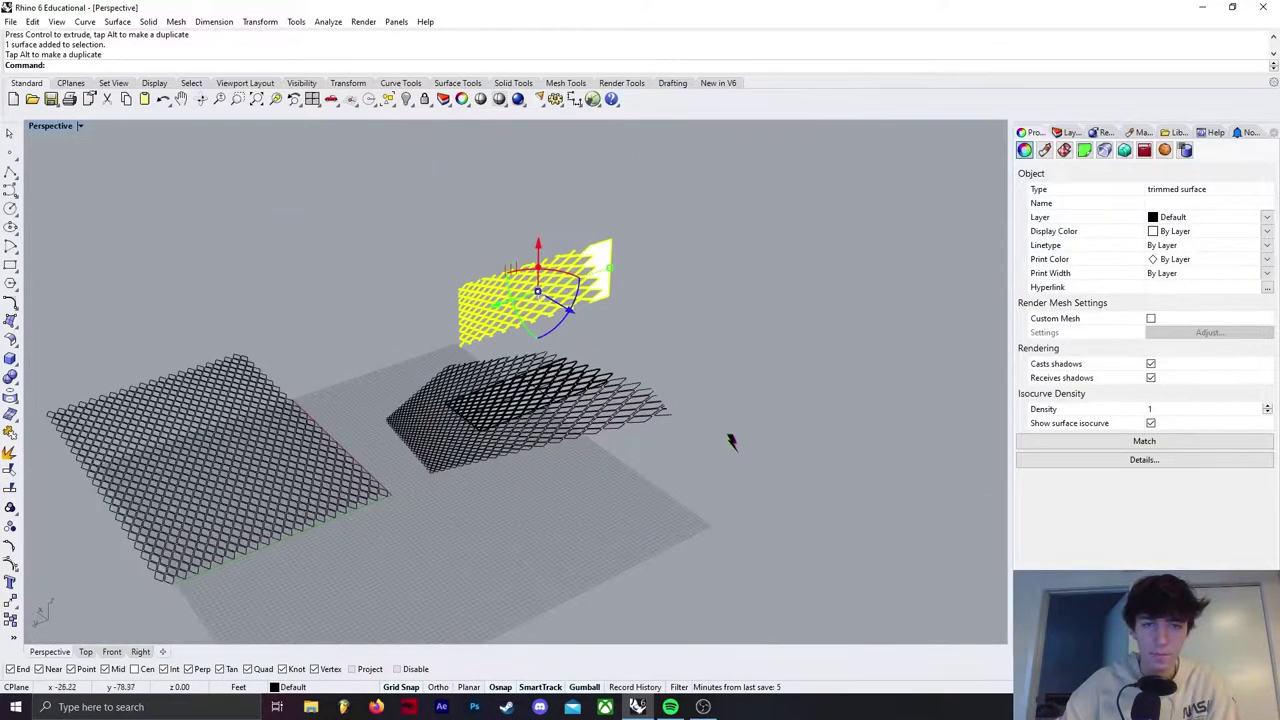
- Delete the original lattice, the 2D drawing and the leftover diamond surfaces, keeping only the upright lattice panel
right_click_drag(731, 441, 729, 491)
left_click_drag(722, 495, 205, 375)
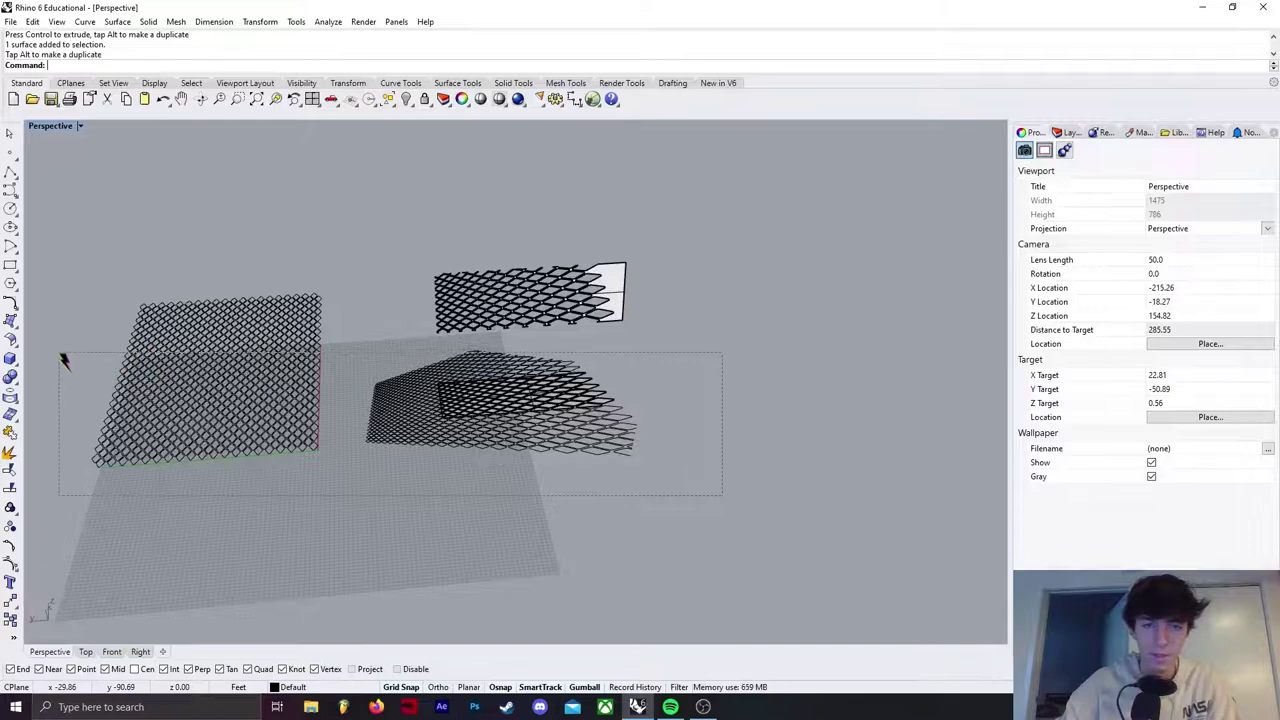
left_click_drag(60, 354, 60, 354)
key("Delete")
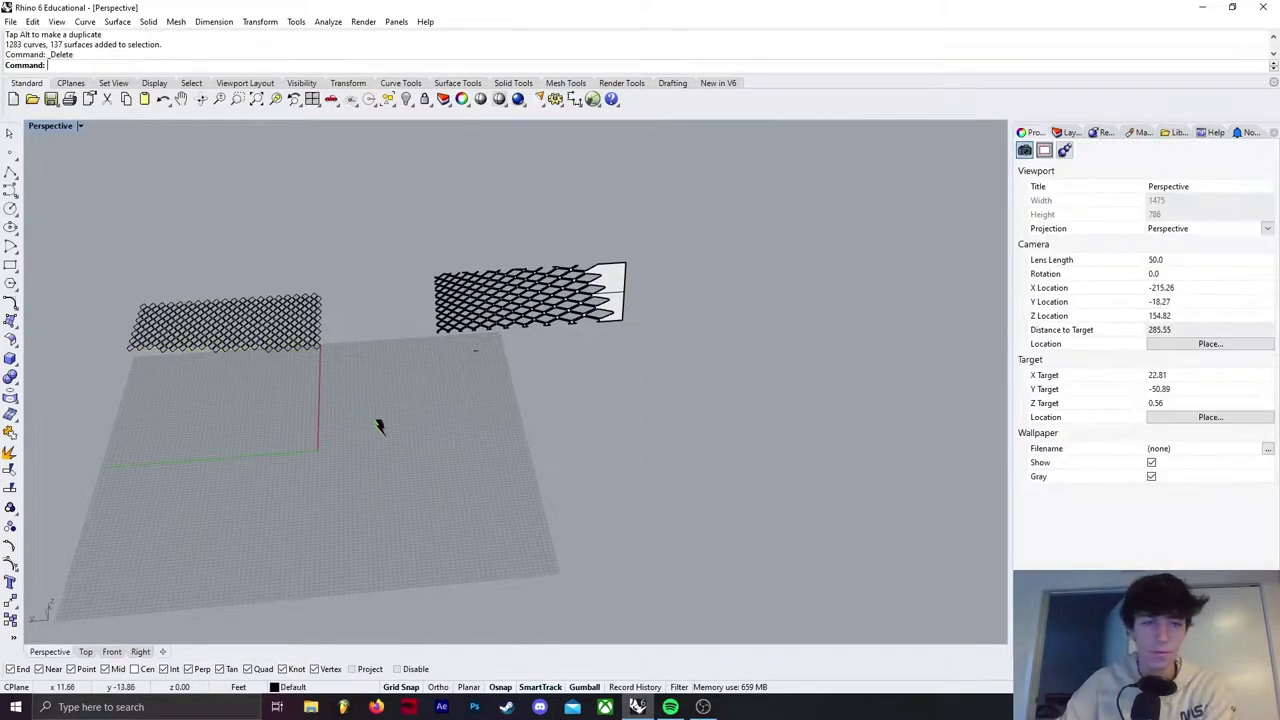
left_click(290, 345)
key("Delete")
- Move the upright lattice panel along Y towards the origin and lower it onto the ground plane
scroll(444, 401, "up", 7)
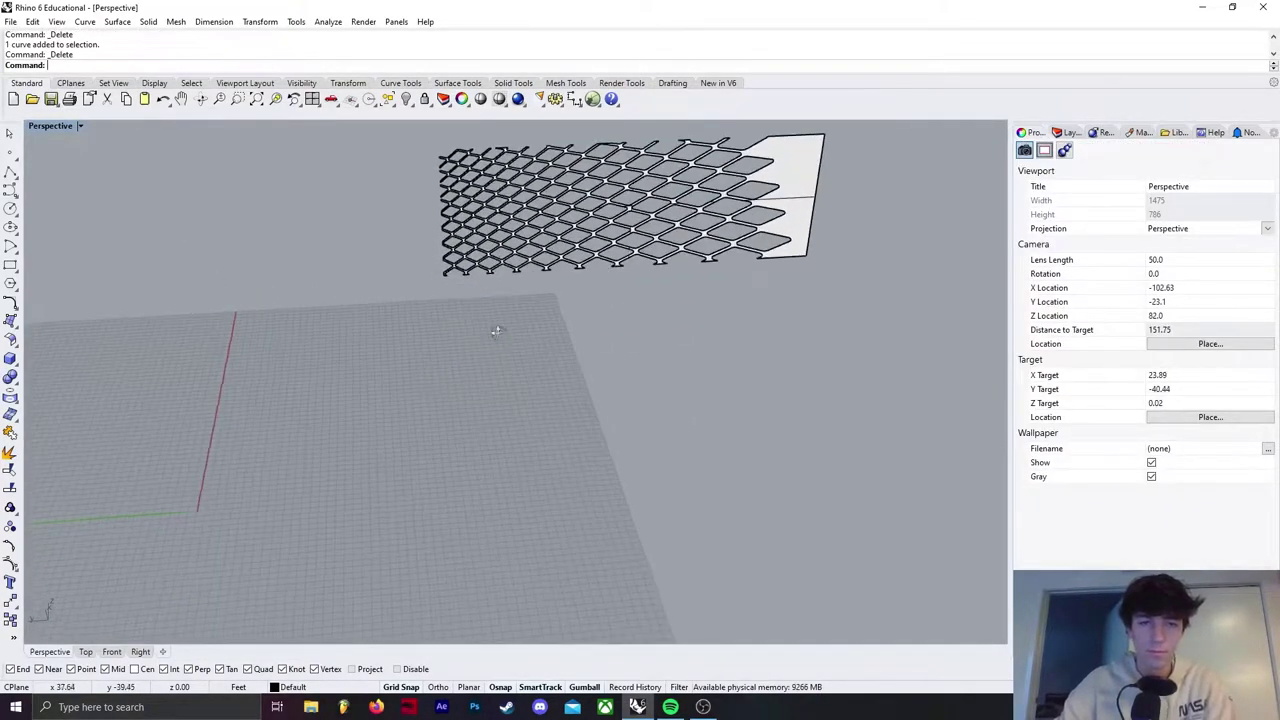
left_click(631, 267)
right_click_drag(632, 270, 762, 338, "shift")
left_click_drag(733, 289, 262, 374)
right_click_drag(292, 430, 664, 366, "shift")
left_click_drag(686, 196, 668, 380)
right_click_drag(745, 494, 558, 482, "shift")
scroll(500, 465, "up", 3)
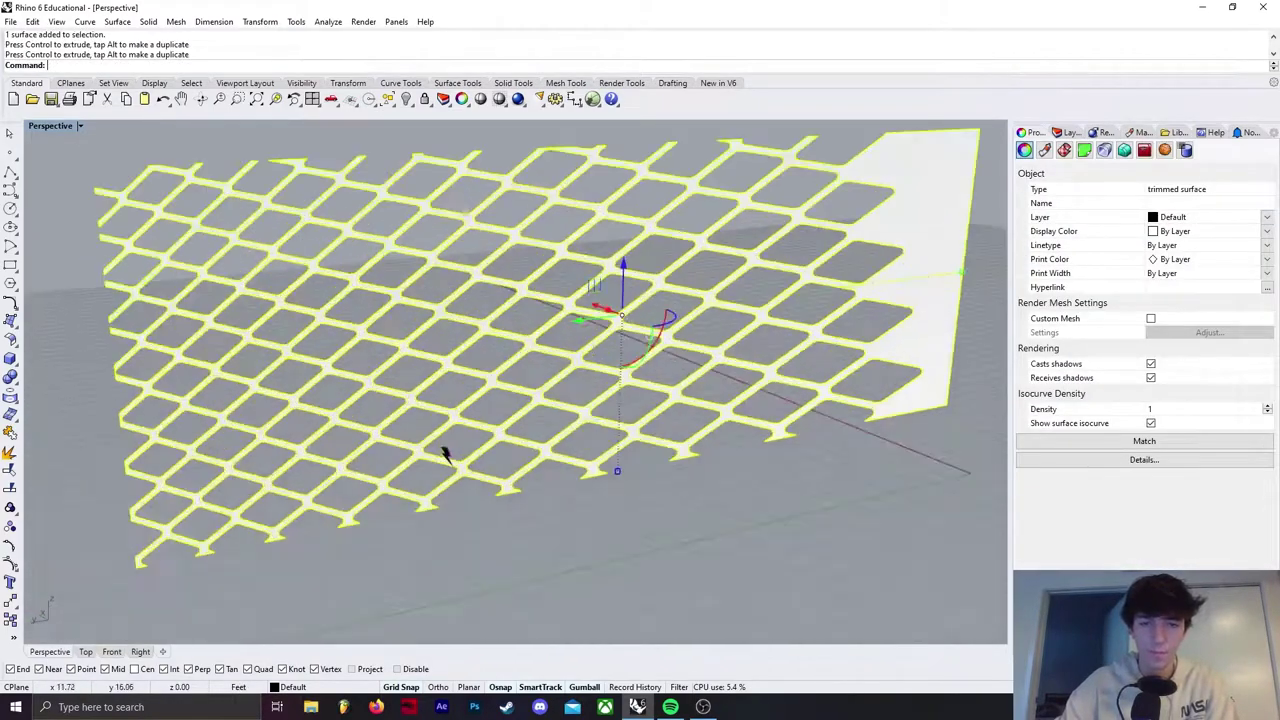
scroll(506, 445, "down", 6)
right_click_drag(731, 445, 466, 395, "shift")
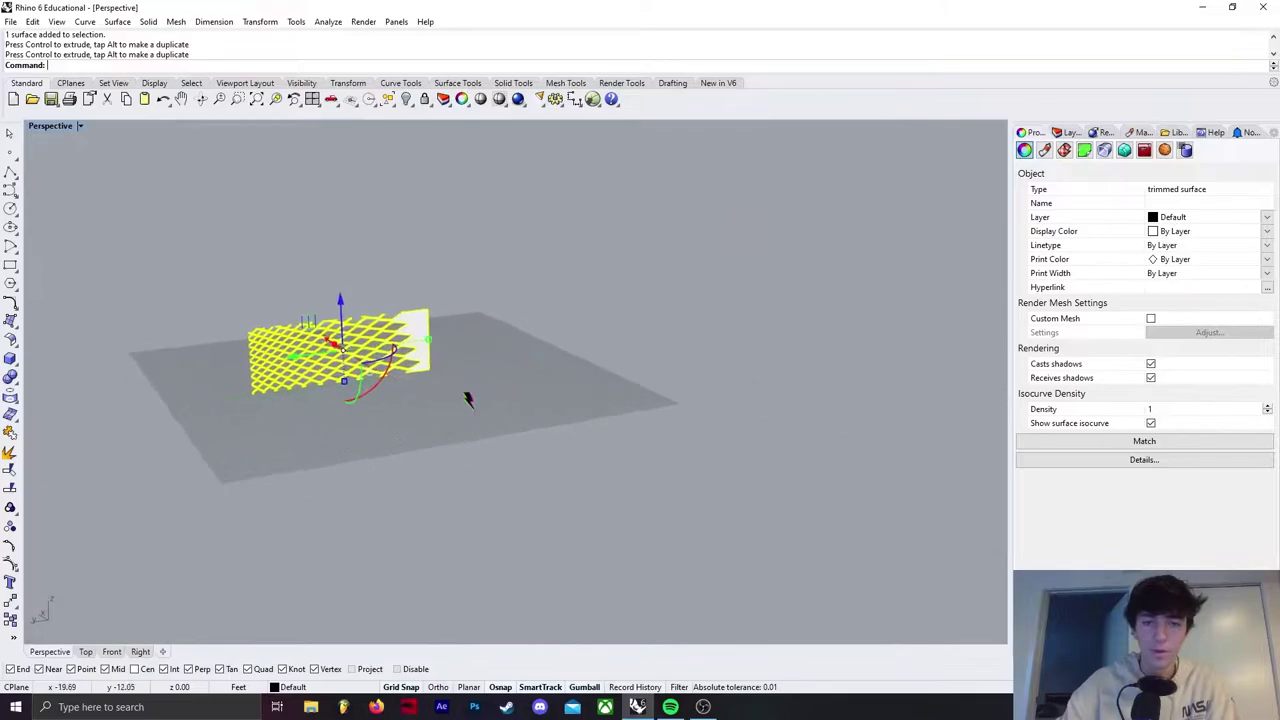
- Extrude the upright lattice surface into a solid 0.3 ft thick with ExtrudeSrf
scroll(455, 395, "down", 8)
key("Return")
right_click_drag(594, 414, 685, 488)
left_click(743, 574)
left_click(594, 494)
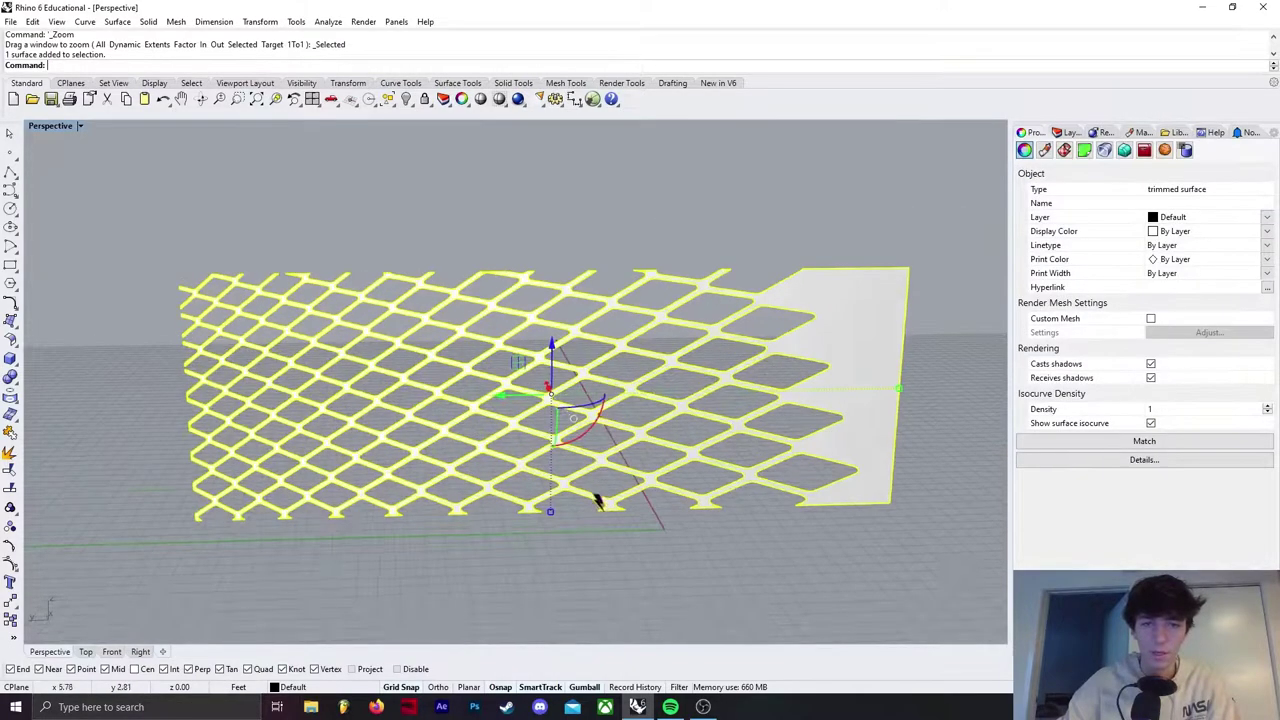
right_click_drag(594, 494, 675, 538)
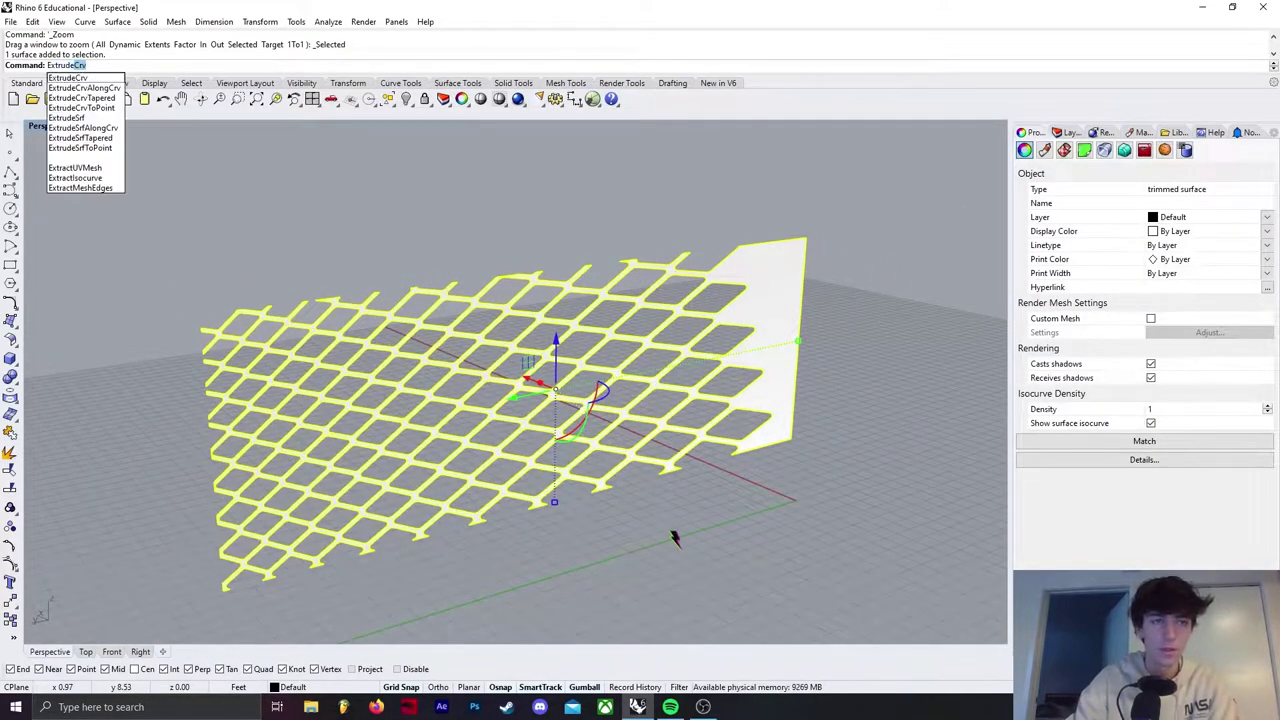
type("Srf")
key("Return")
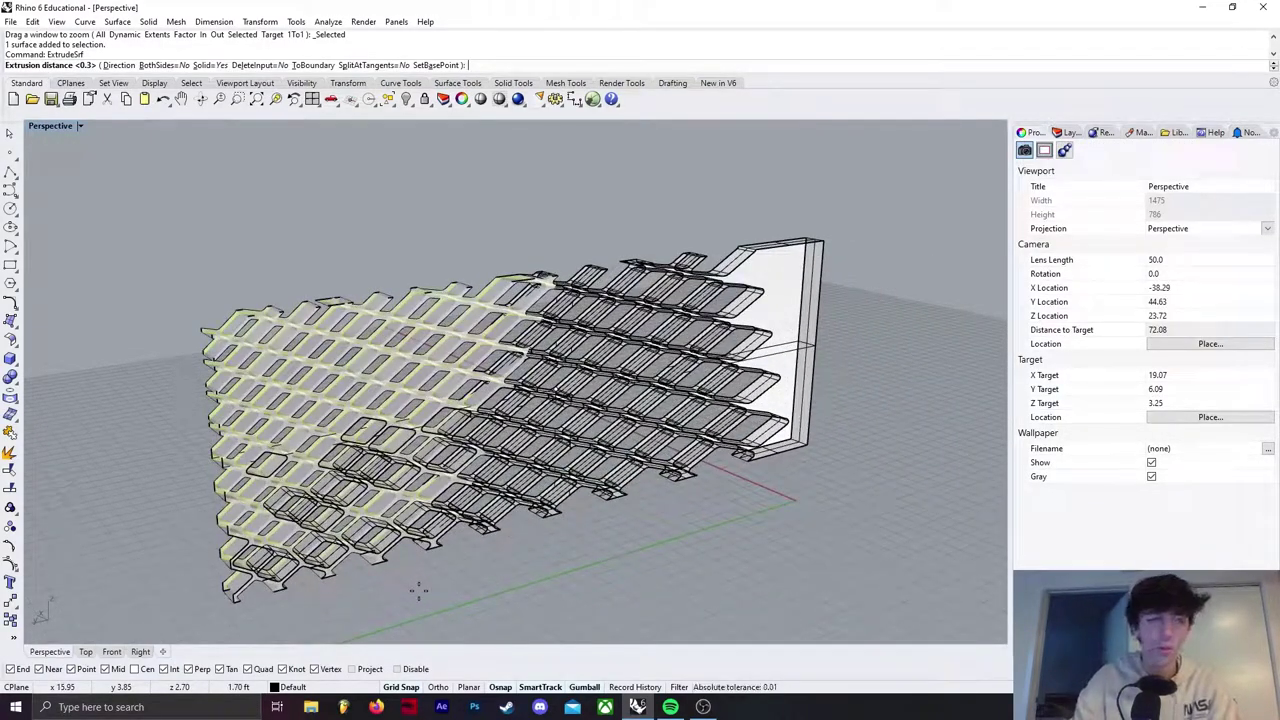
type(".3")
key("Return")
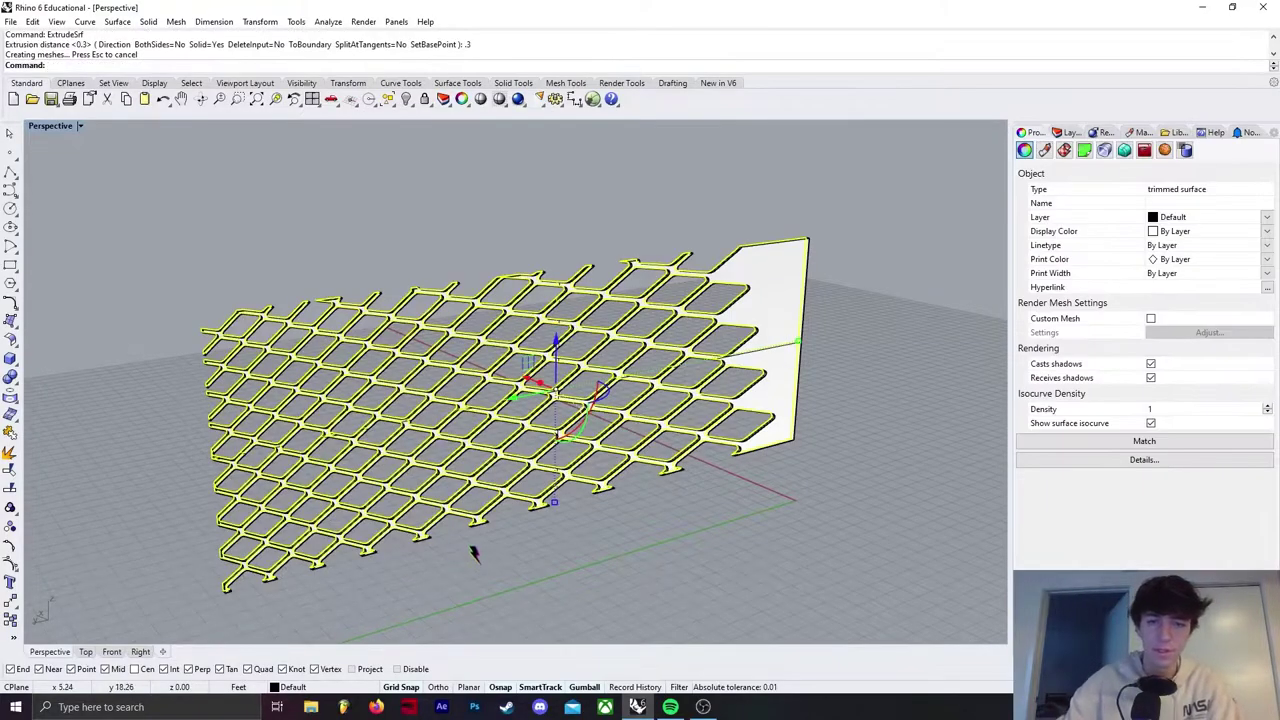
- Delete the original flat lattice surface left on the face of the extruded panel, keeping only the solid
key("Escape")
mouse_move(474, 553)
right_mouse_down()
mouse_move(678, 448)
mouse_move(645, 540)
mouse_move(477, 567)
right_mouse_up()
left_click(640, 548)
scroll(477, 567, "down", 7)
left_click(650, 527)
left_click(486, 496)
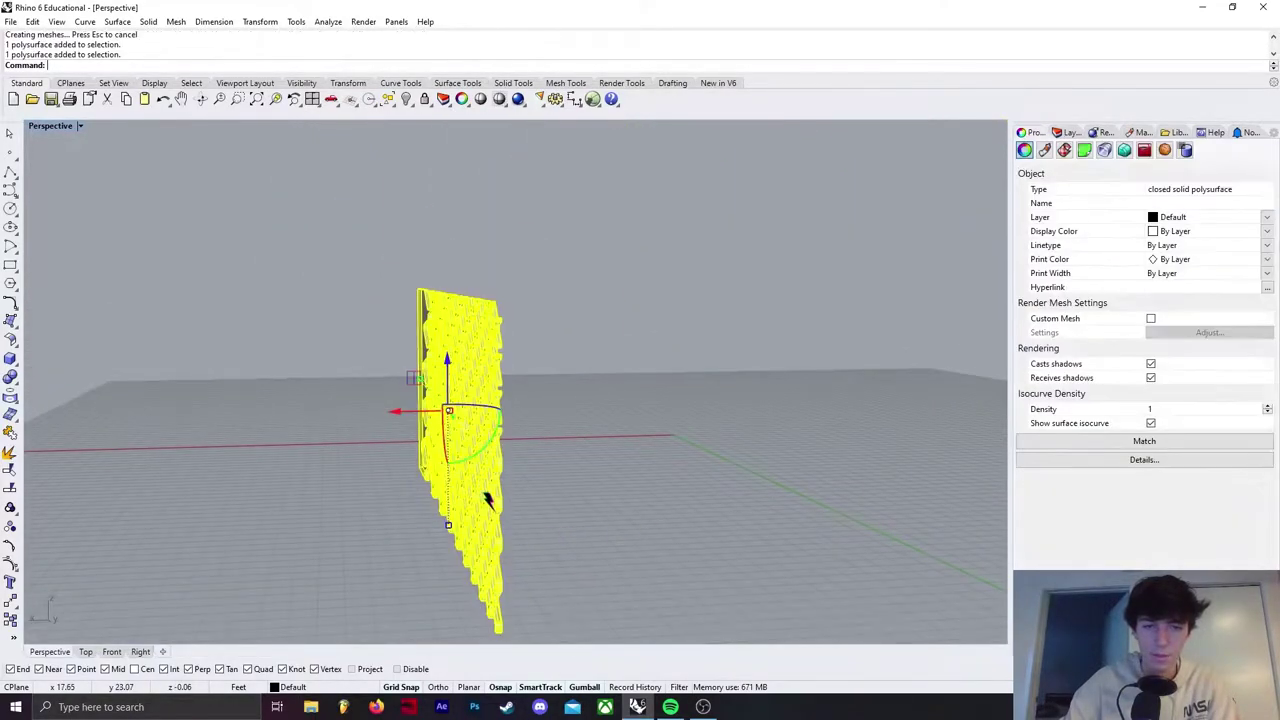
right_click_drag(508, 505, 570, 537)
left_click(570, 537)
left_click(380, 542)
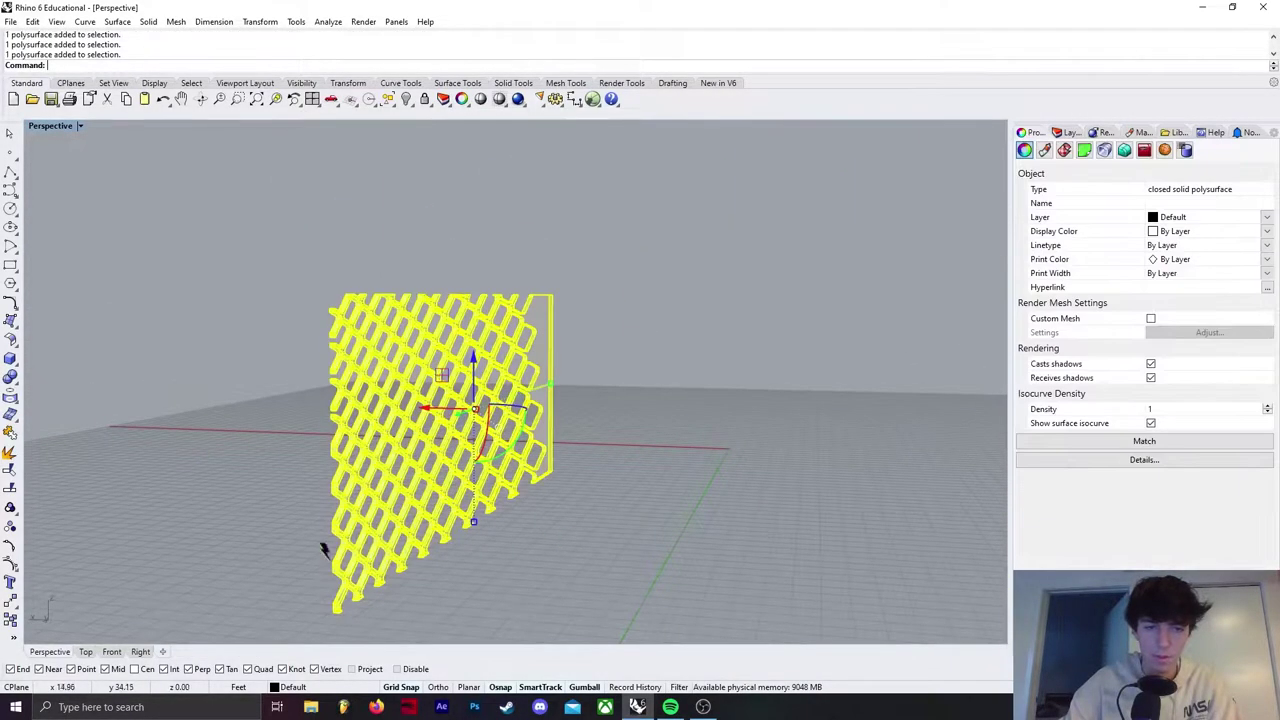
right_click_drag(323, 548, 334, 563)
left_click(334, 563)
scroll(386, 601, "up", 8)
left_click(371, 608)
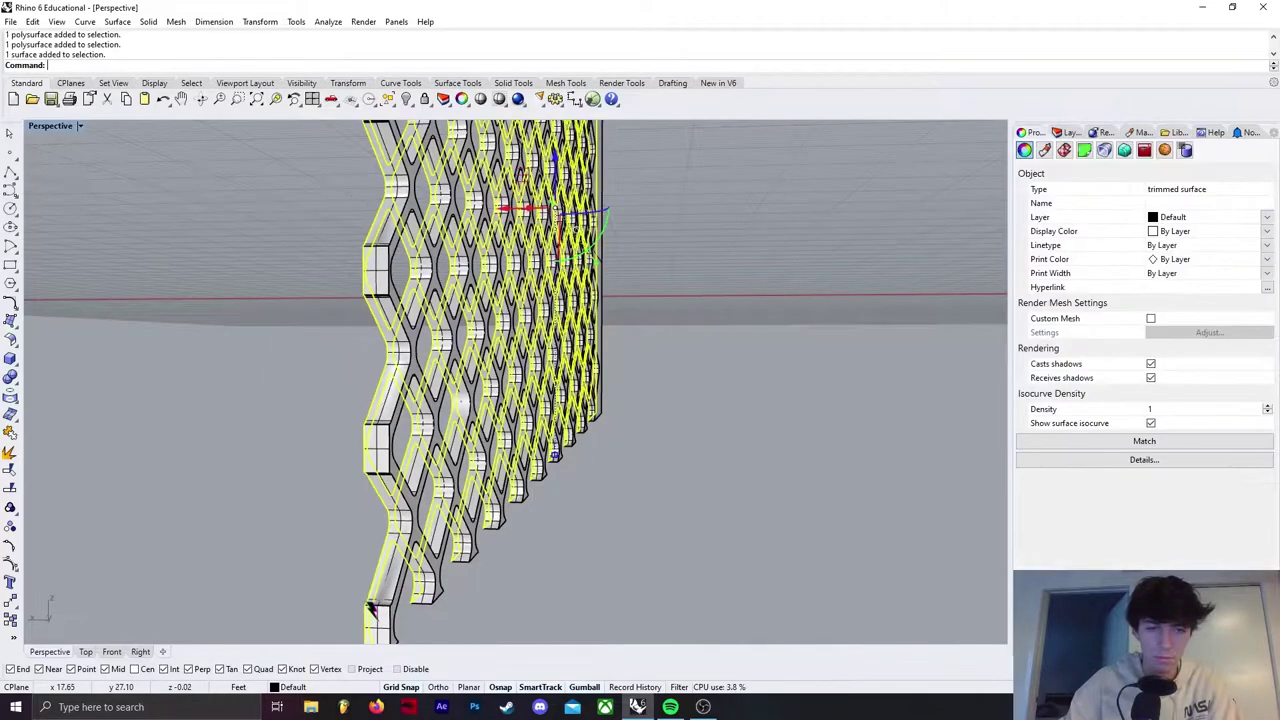
key("Delete")
scroll(640, 491, "down", 5)
mouse_move(569, 423)
right_mouse_down()
mouse_move(548, 343)
mouse_move(556, 420)
right_mouse_up()
right_click_drag(556, 420, 518, 408)
scroll(551, 397, "down", 4)
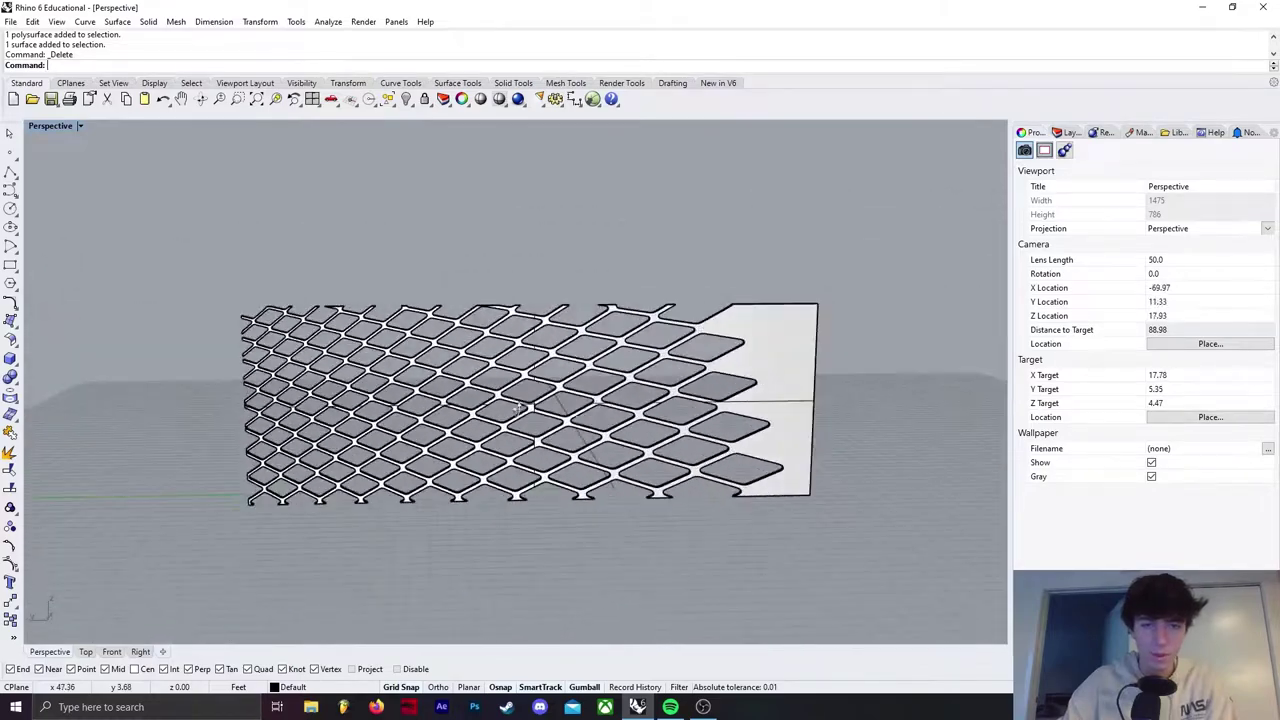
- Duplicate the solid lattice panel along X and move the front copy closer to the original, leaving a narrow gap
left_click(738, 453)
scroll(434, 514, "up", 2)
right_click_drag(434, 514, 568, 500)
scroll(483, 489, "up", 4)
scroll(554, 472, "down", 2)
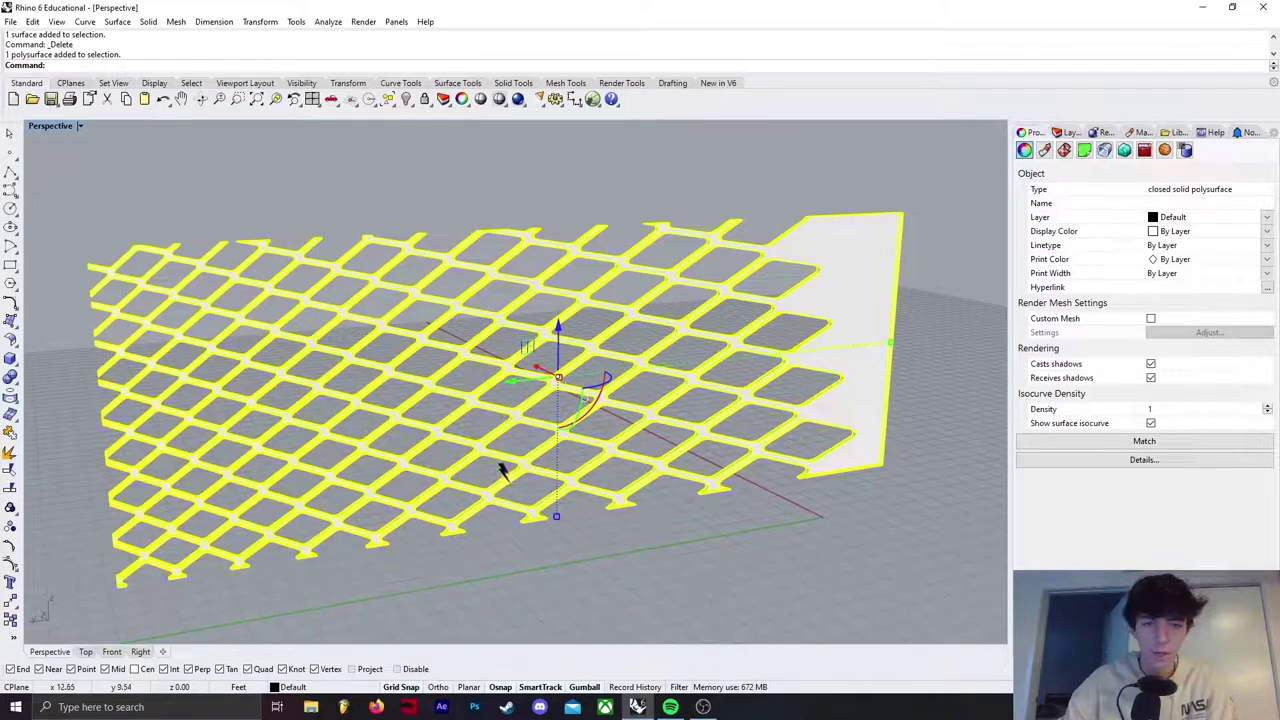
right_click_drag(503, 470, 529, 485)
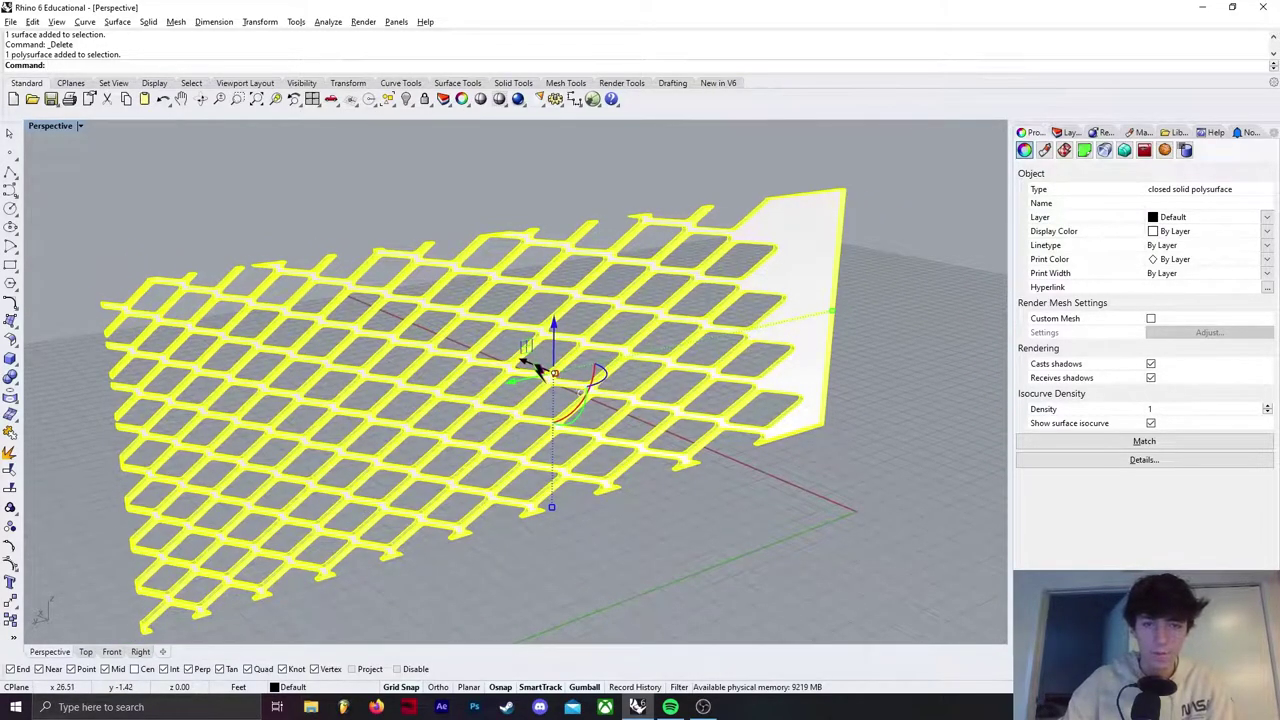
mouse_move(539, 371)
left_mouse_down()
mouse_move(560, 350)
mouse_move(543, 376)
left_mouse_up()
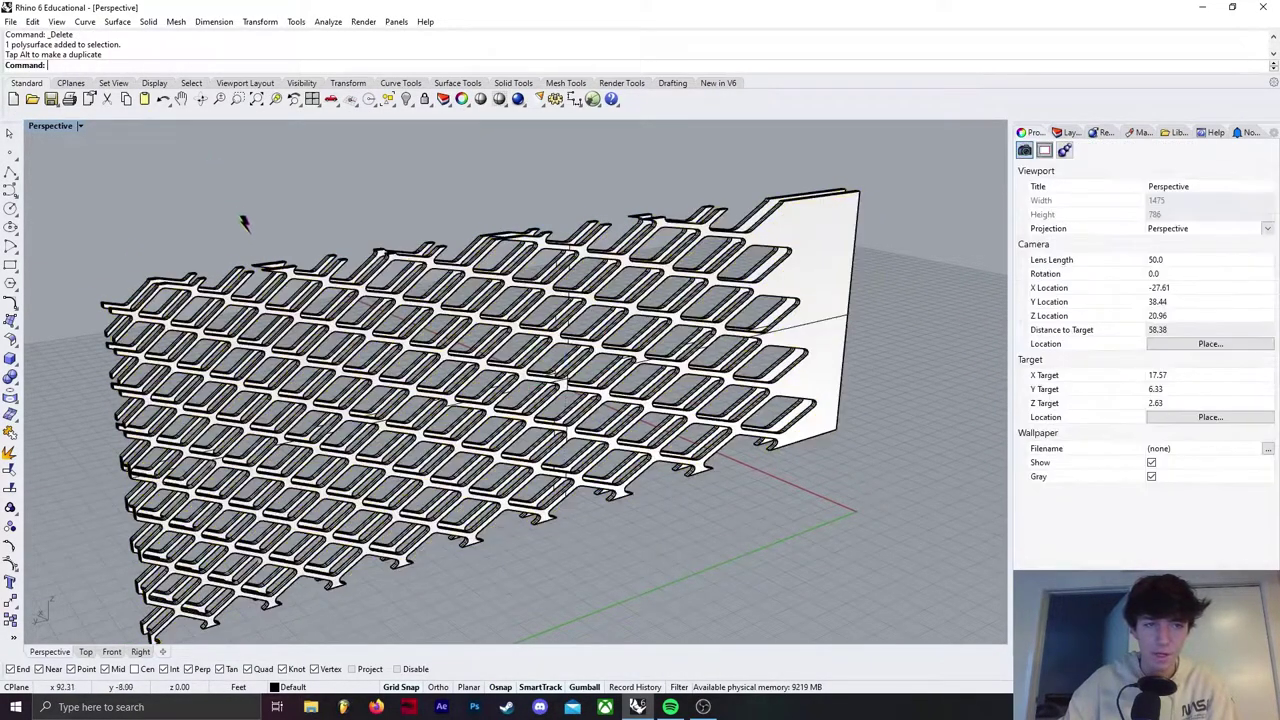
right_click_drag(243, 222, 360, 198)
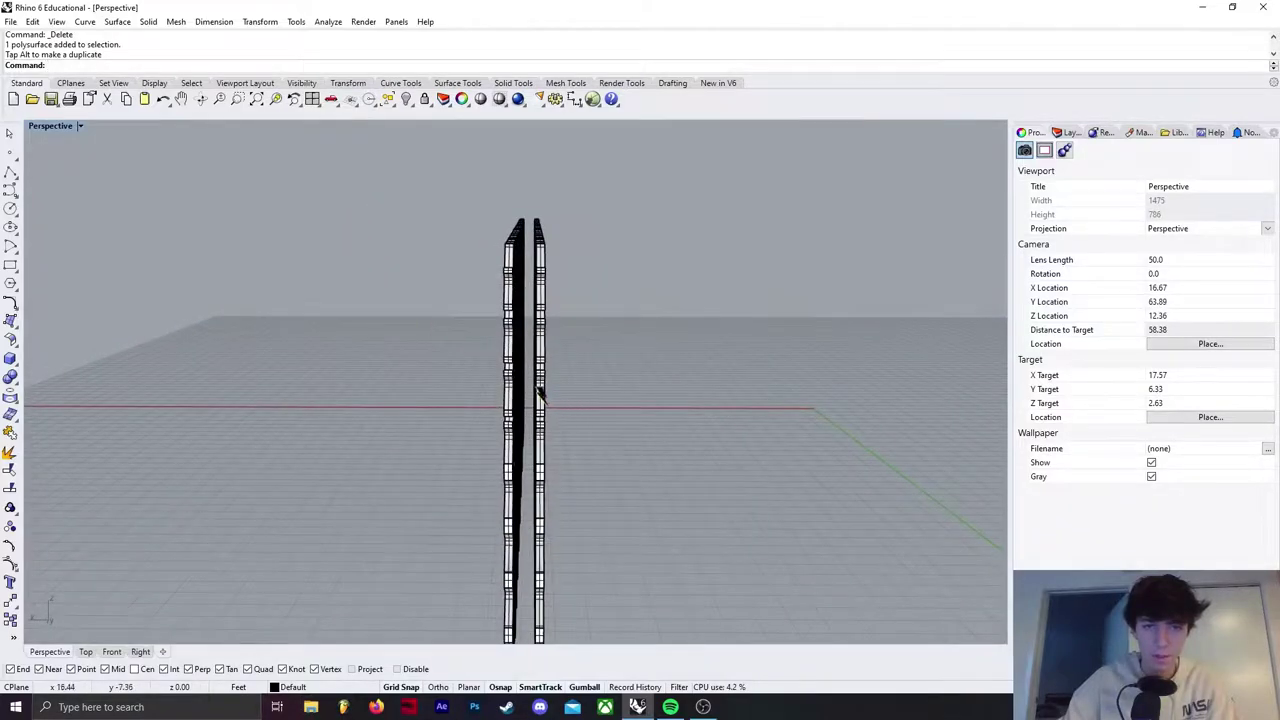
left_click(538, 390)
left_click_drag(487, 376, 478, 375)
right_click_drag(785, 472, 631, 482)
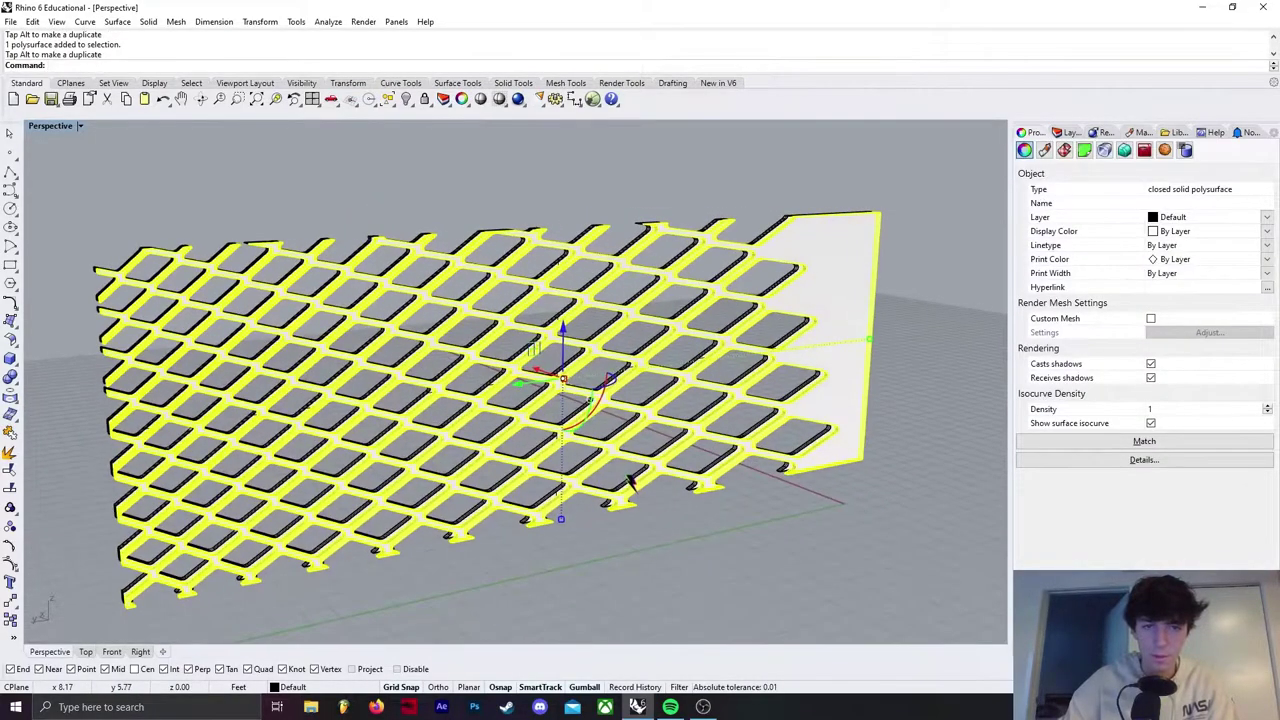
- Scale the front lattice panel by a factor of 1.05 about the automatic base point
key("Return")
key("Return")
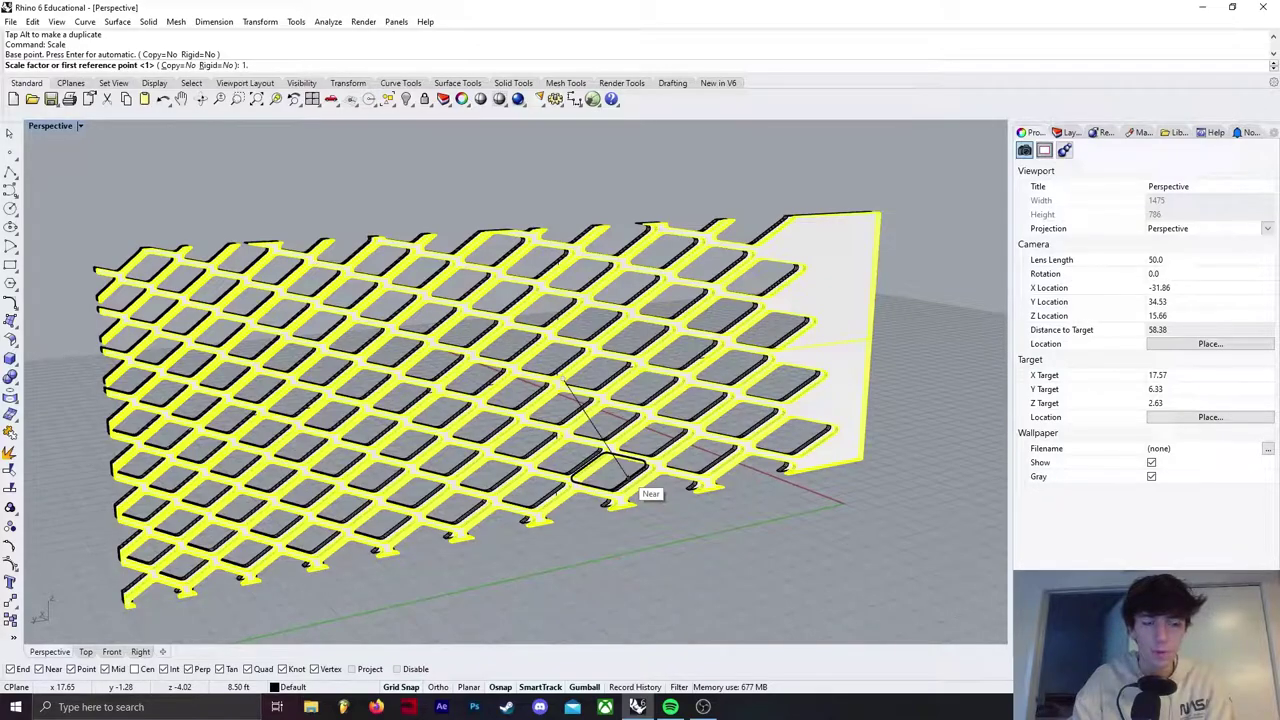
type("1.05")
key("Return")
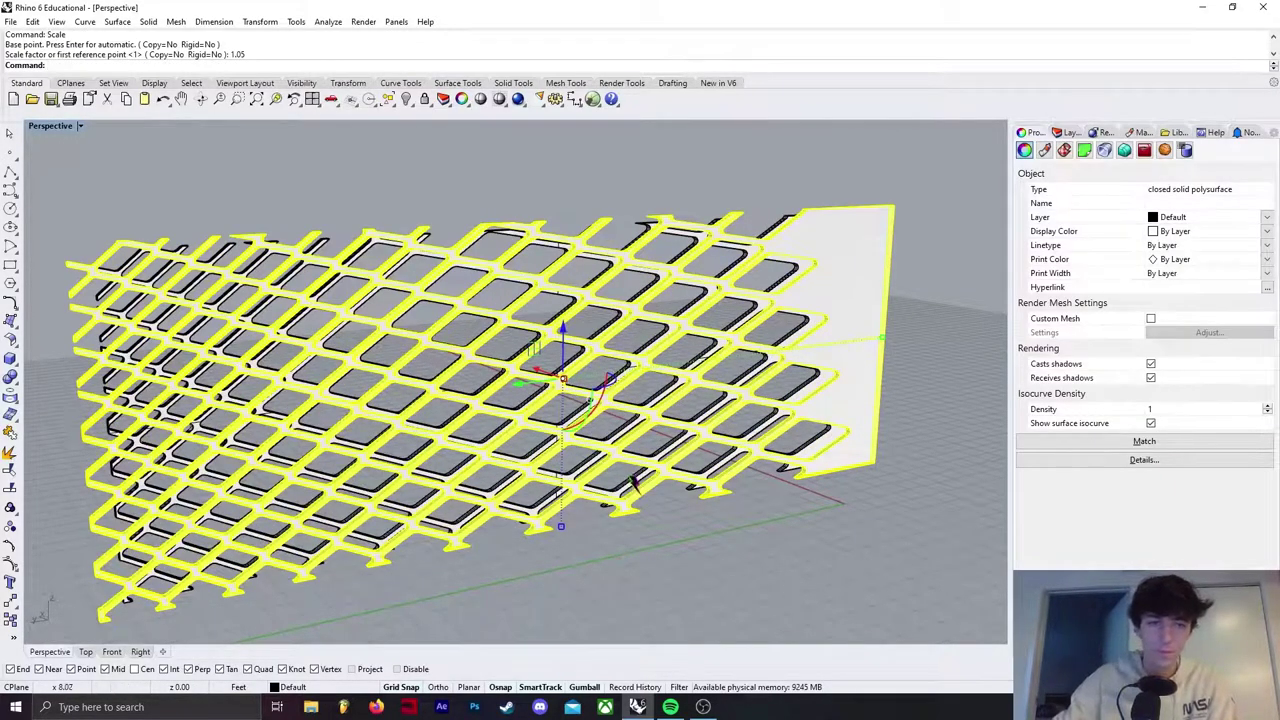
left_click(776, 573)
- Shift the front lattice panel slightly along Y towards its solid end to offset it from the rear panel
right_click_drag(776, 573, 688, 538)
right_click_drag(549, 494, 594, 491, "shift")
scroll(459, 499, "down", 4)
right_click_drag(594, 491, 624, 488)
left_click(771, 426)
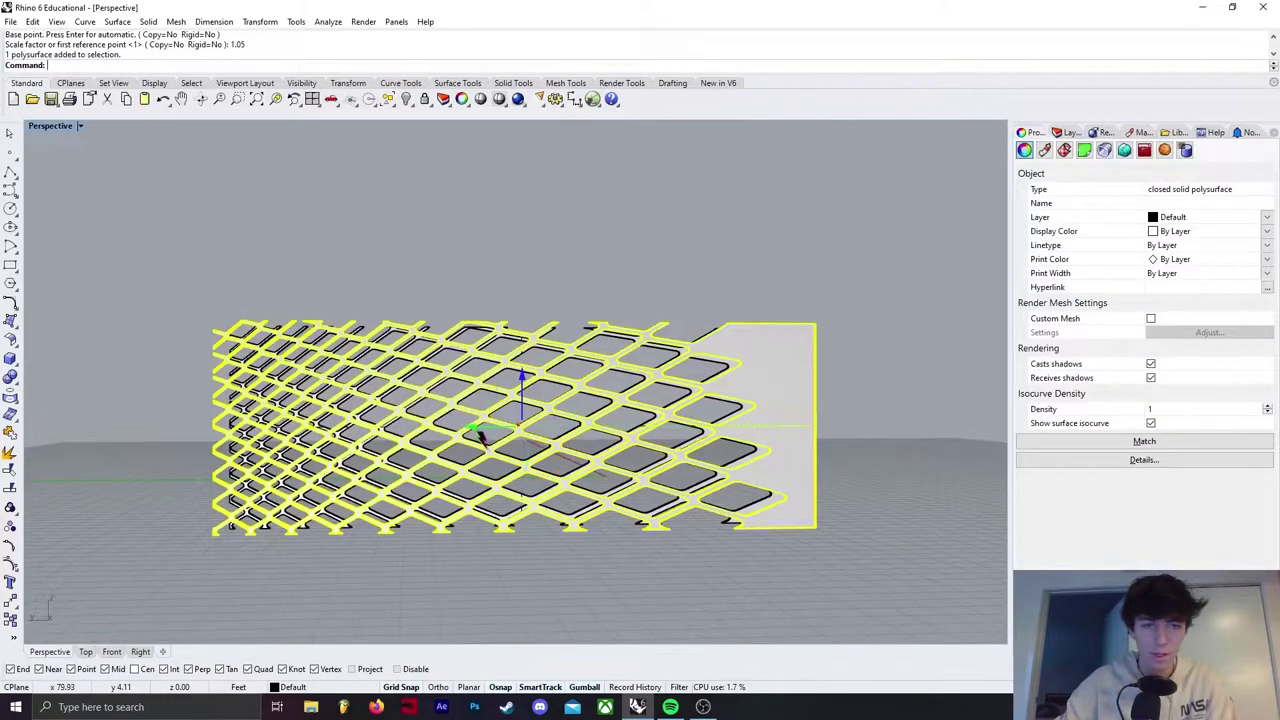
left_click_drag(479, 433, 489, 438)
left_click(512, 585)
- Scale the front lattice panel a second time by 1.05 about the automatic base point
right_click_drag(512, 585, 797, 440)
left_click(796, 466)
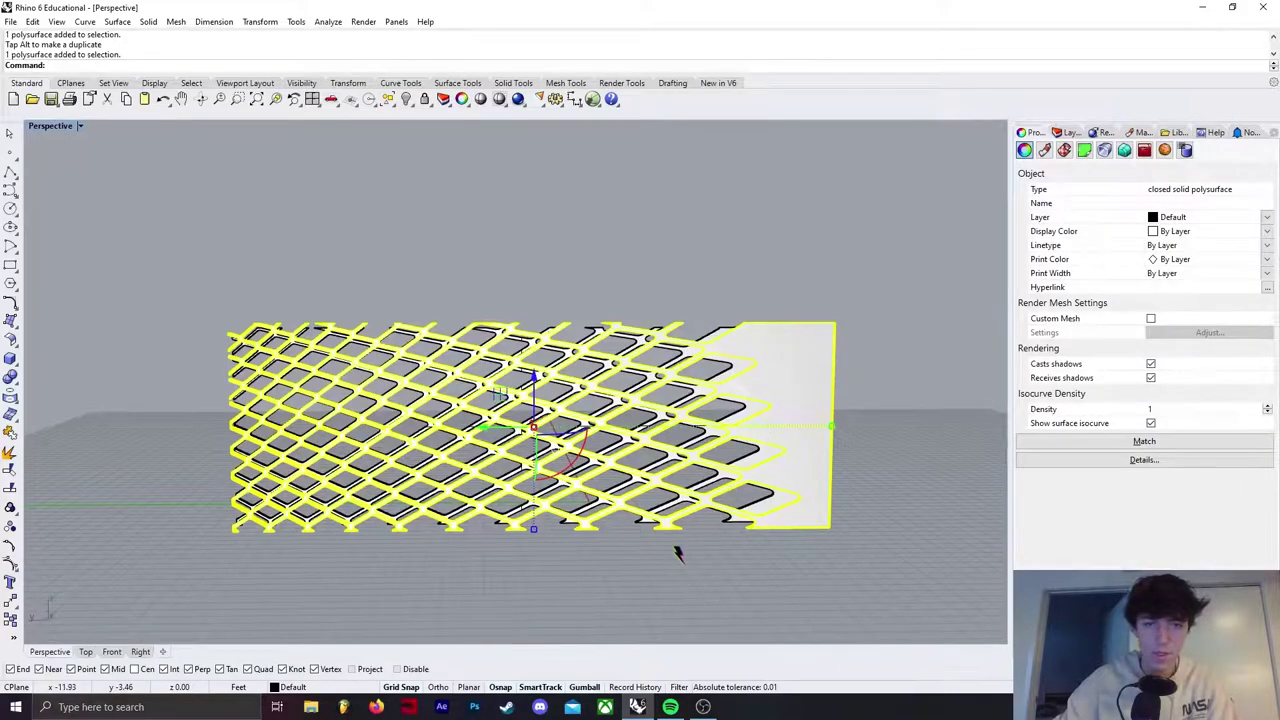
type("Scale")
key("Return")
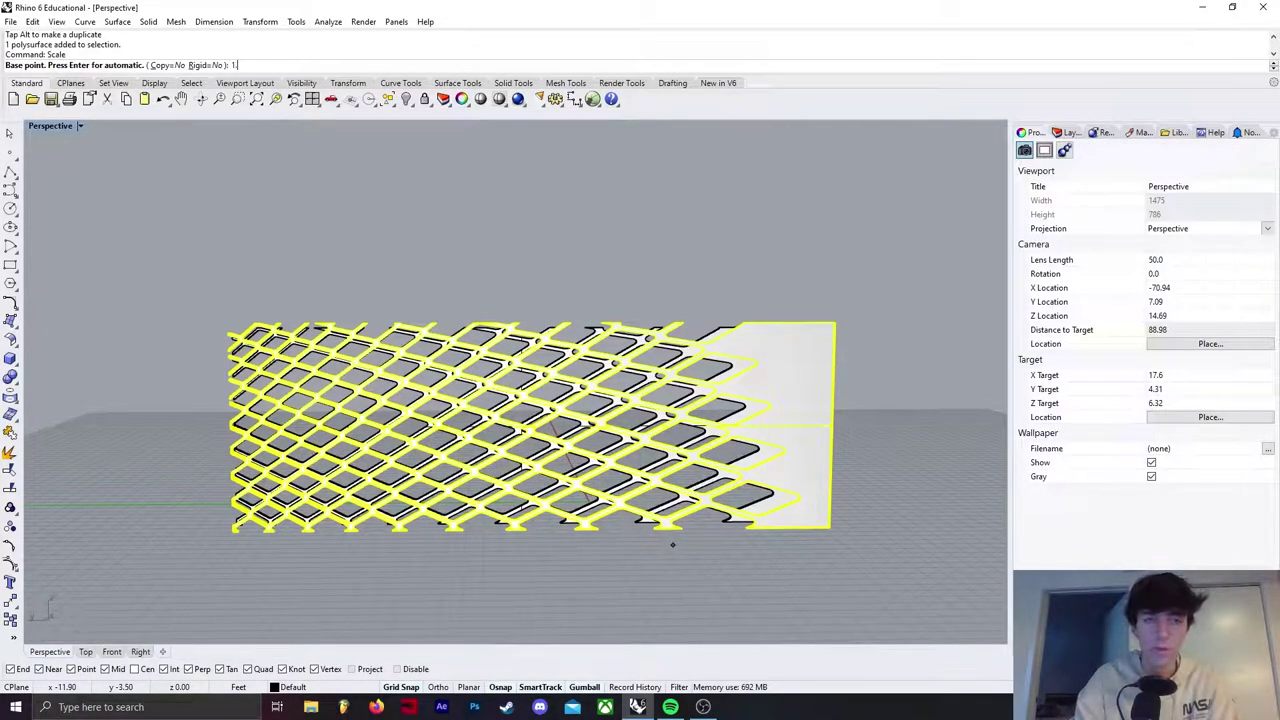
key("Return")
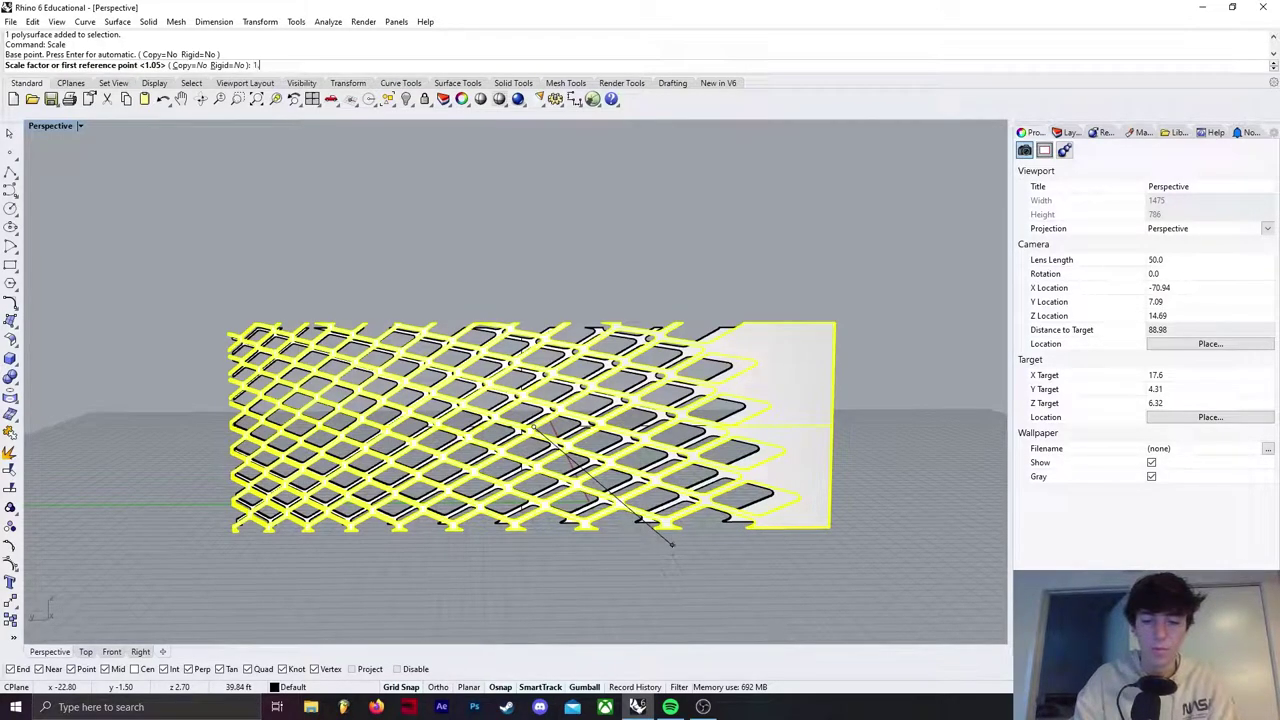
type("1.05")
key("Return")
left_click(549, 591)
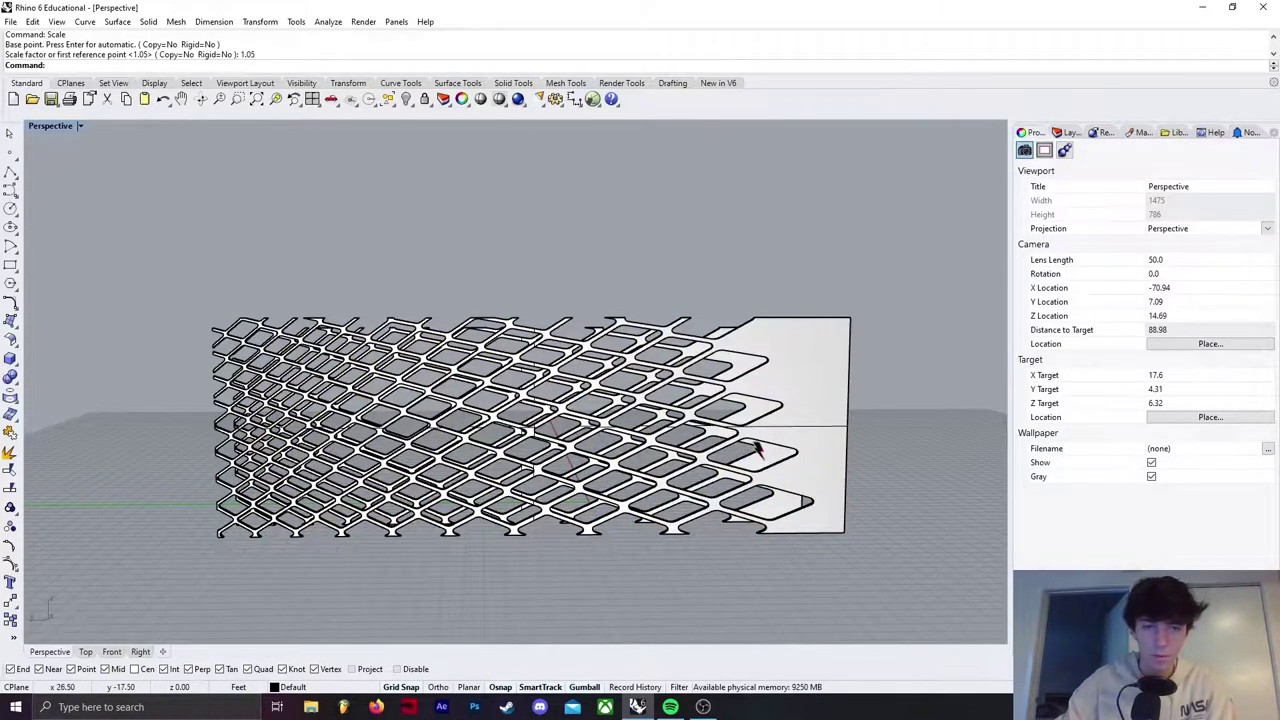
- Shift the enlarged front panel further along Y towards its solid end and raise it slightly along Z
left_click(757, 450)
left_click_drag(488, 430, 502, 431)
left_click(562, 582)
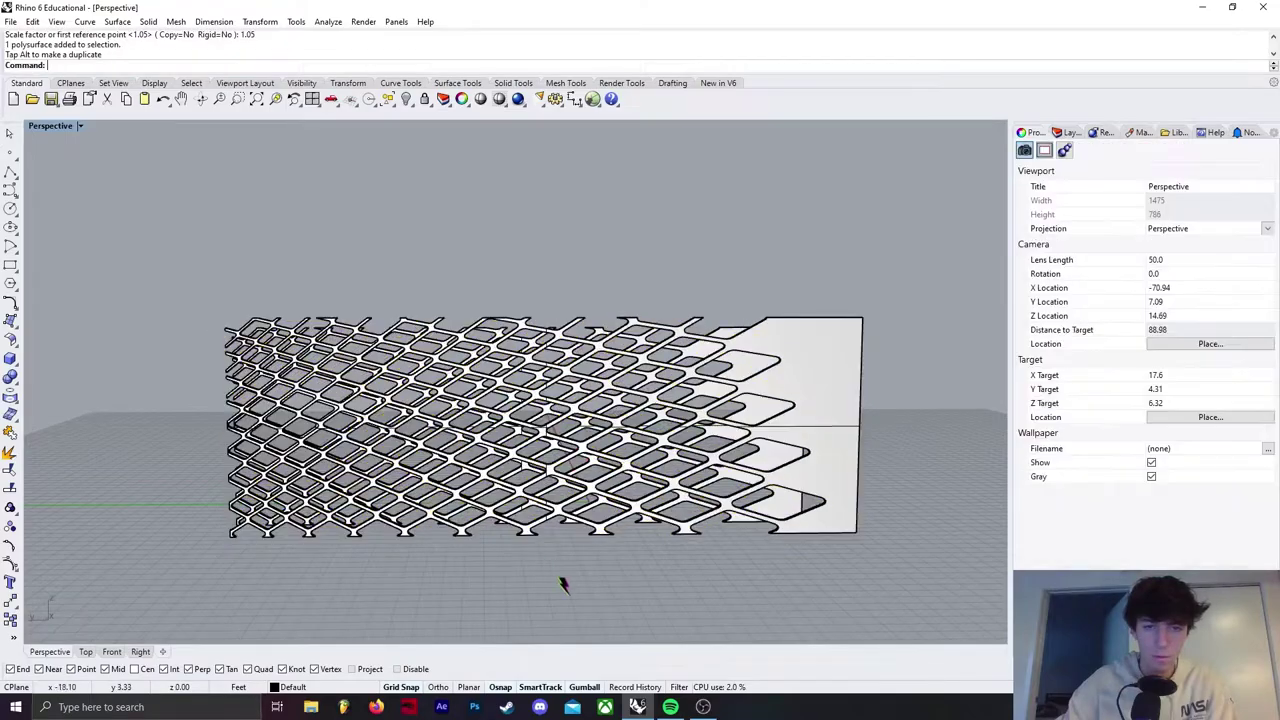
right_click_drag(562, 582, 483, 549)
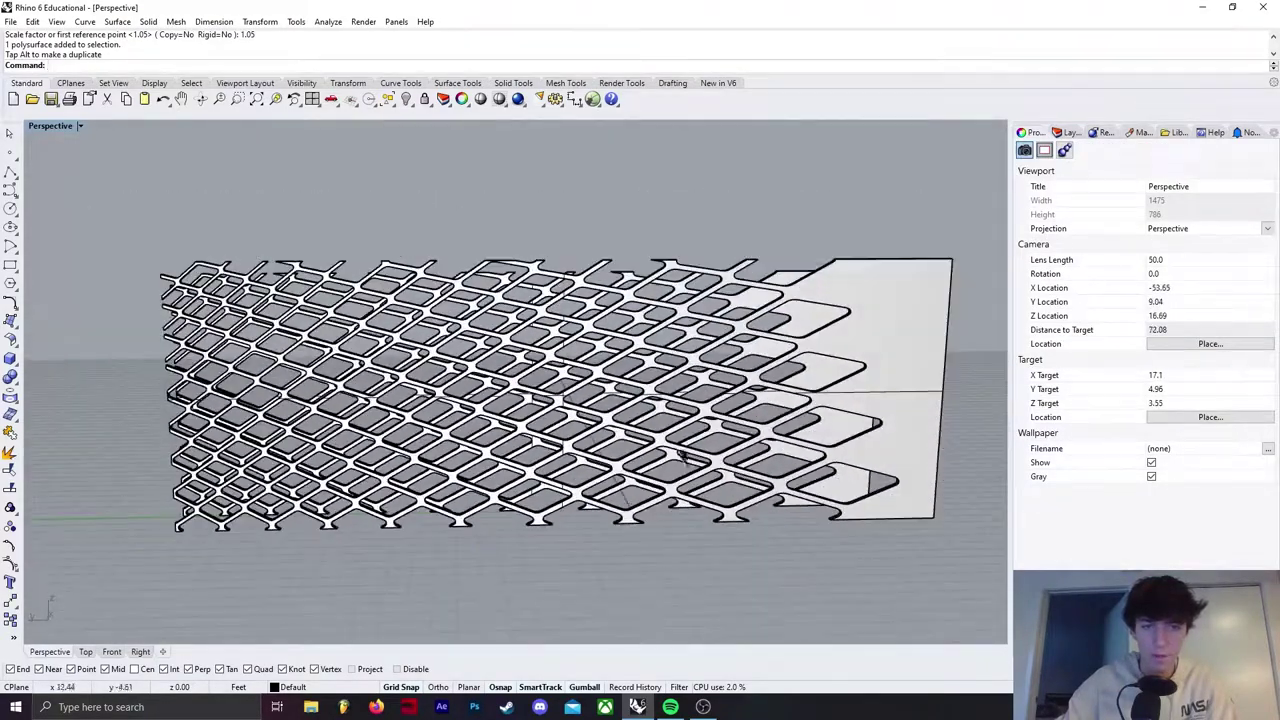
left_click(528, 360)
left_click(528, 360)
left_click(600, 580)
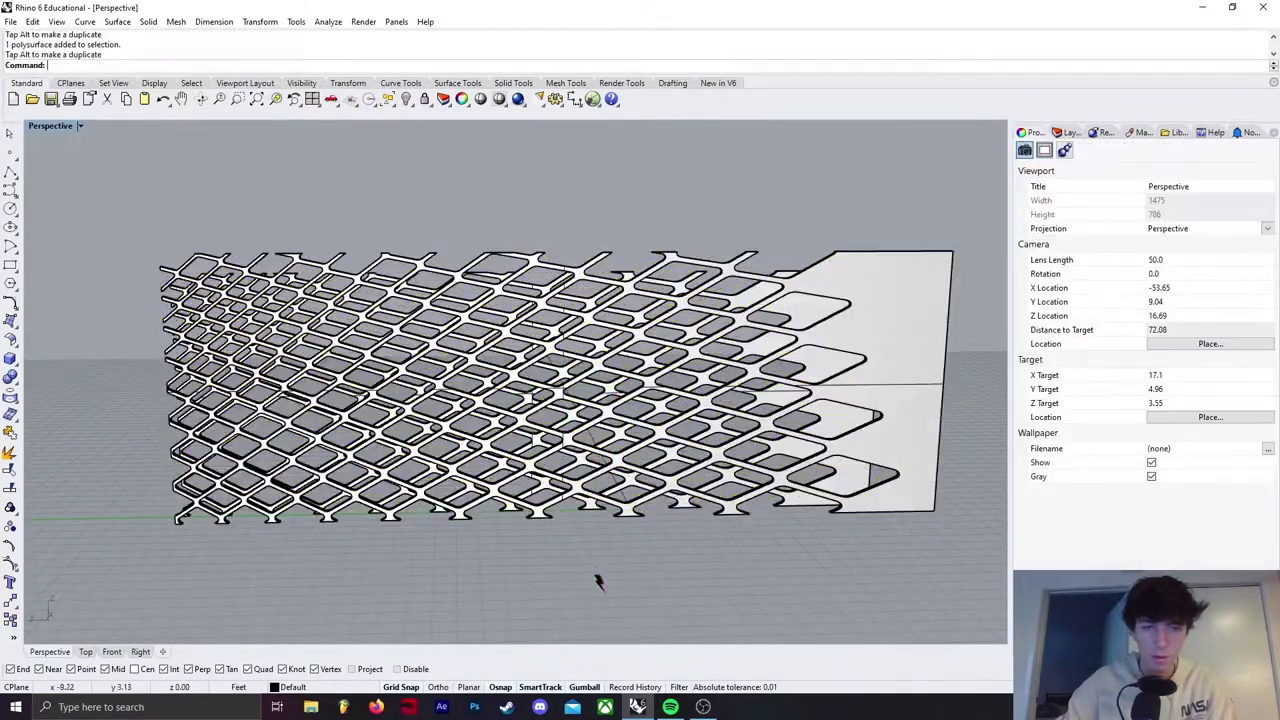
right_click_drag(600, 580, 618, 561)
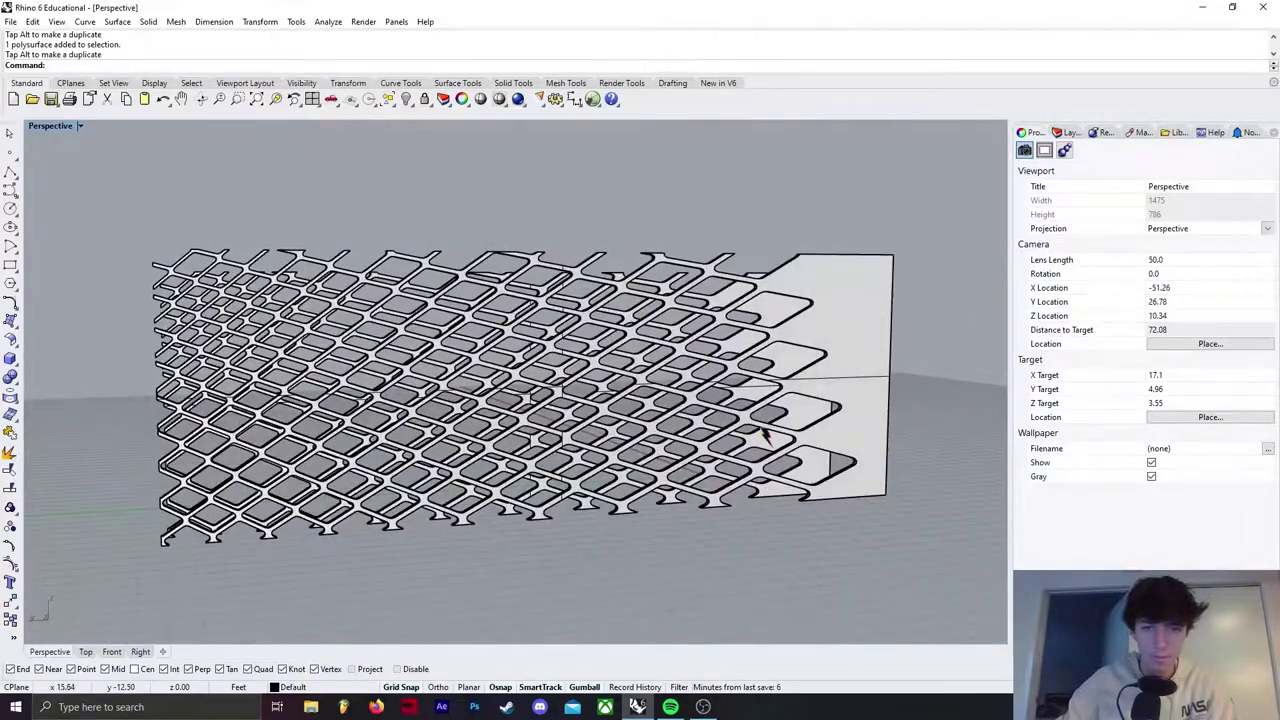
- Frame the layered lattice panels in a closer perspective view and set the viewport's display mode to Raytraced
scroll(764, 436, "up", 2)
right_click_drag(730, 484, 758, 500, "shift")
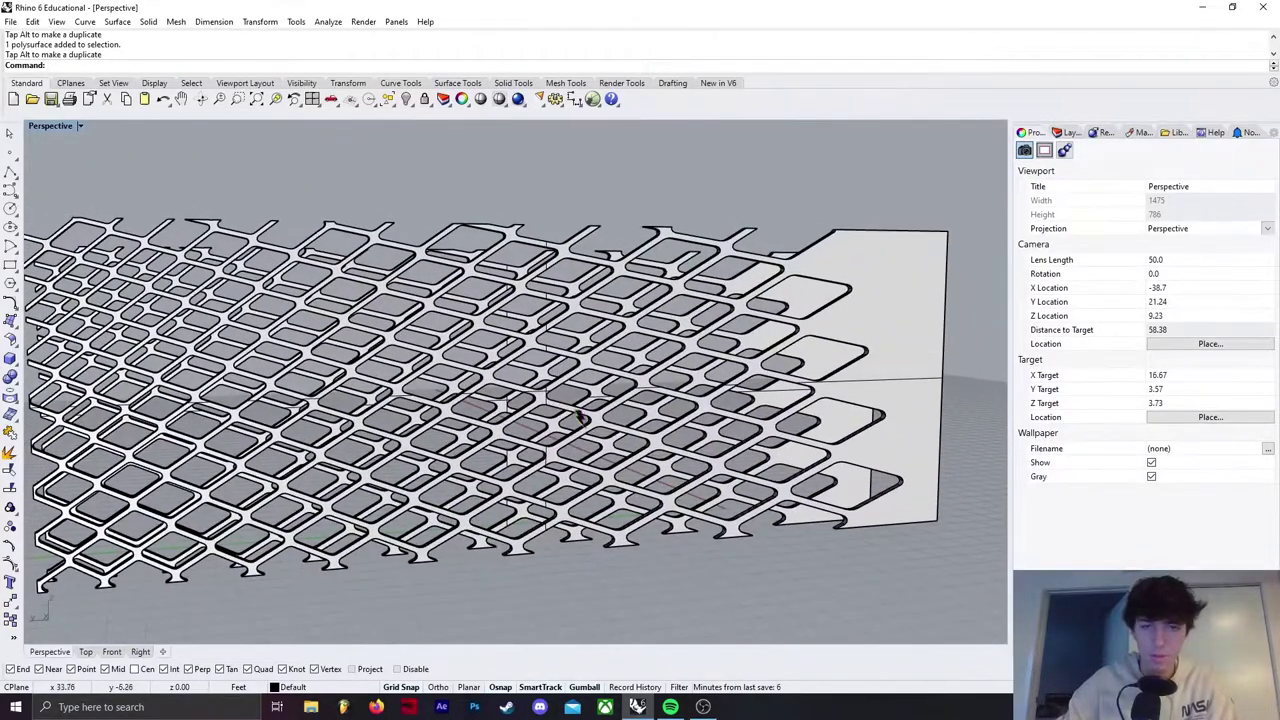
left_click(81, 126)
left_click(64, 292)
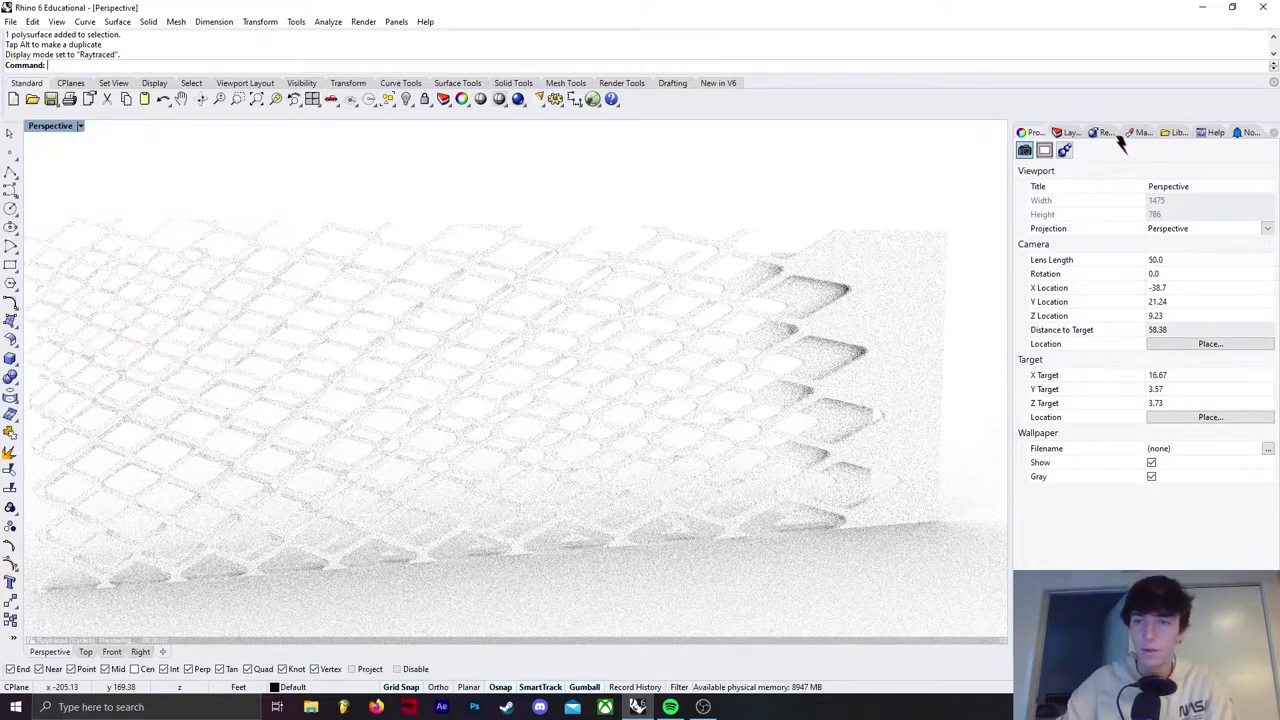
- Turn on the sun in the rendering settings and lower the skylight intensity to 0.3
left_click(1138, 132)
left_click(1100, 133)
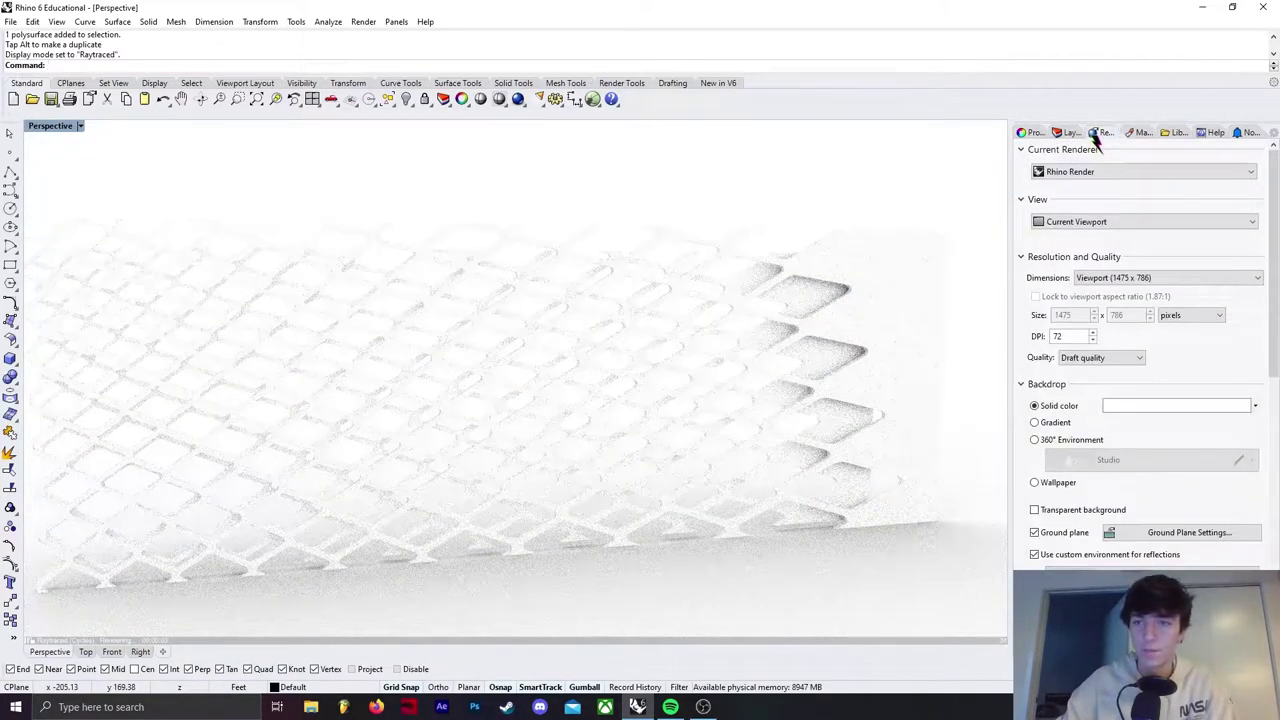
scroll(1066, 479, "down", 3)
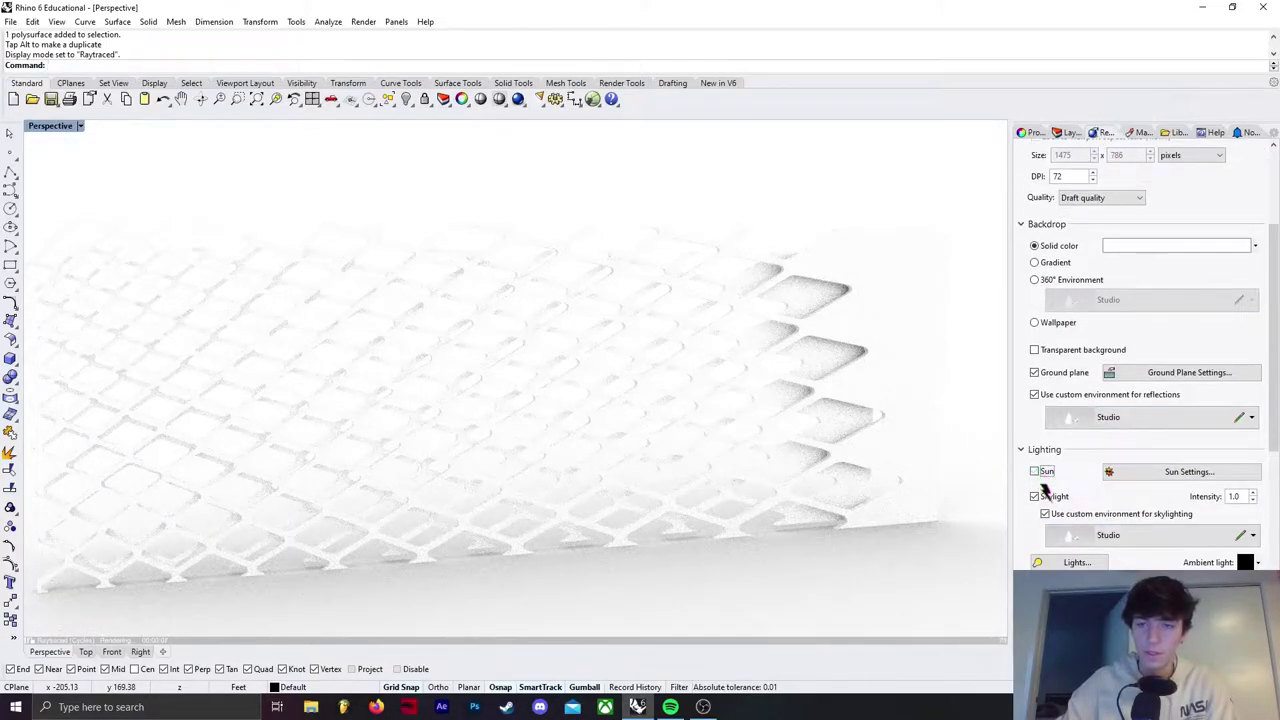
left_click(1036, 472)
left_click(1253, 500)
left_click(1253, 500)
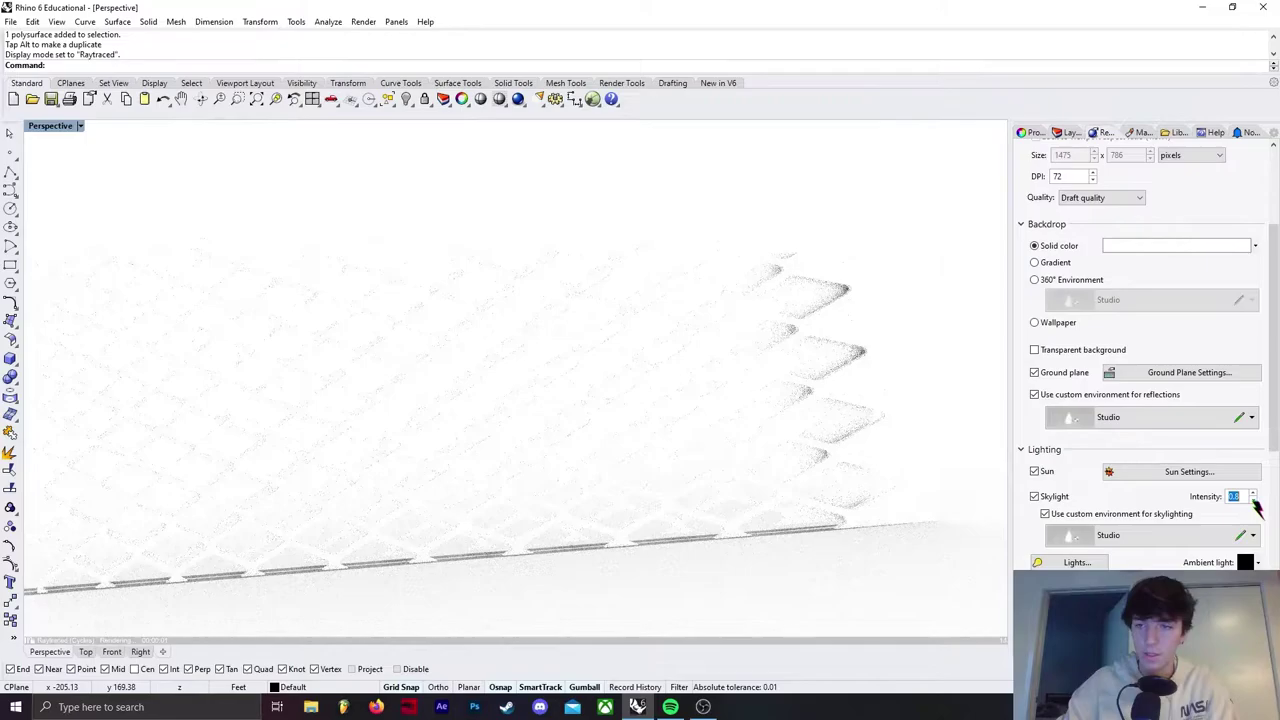
left_click(1253, 500)
left_click(1253, 500)
left_click(1253, 500)
left_click(1253, 500)
left_click(1253, 500)
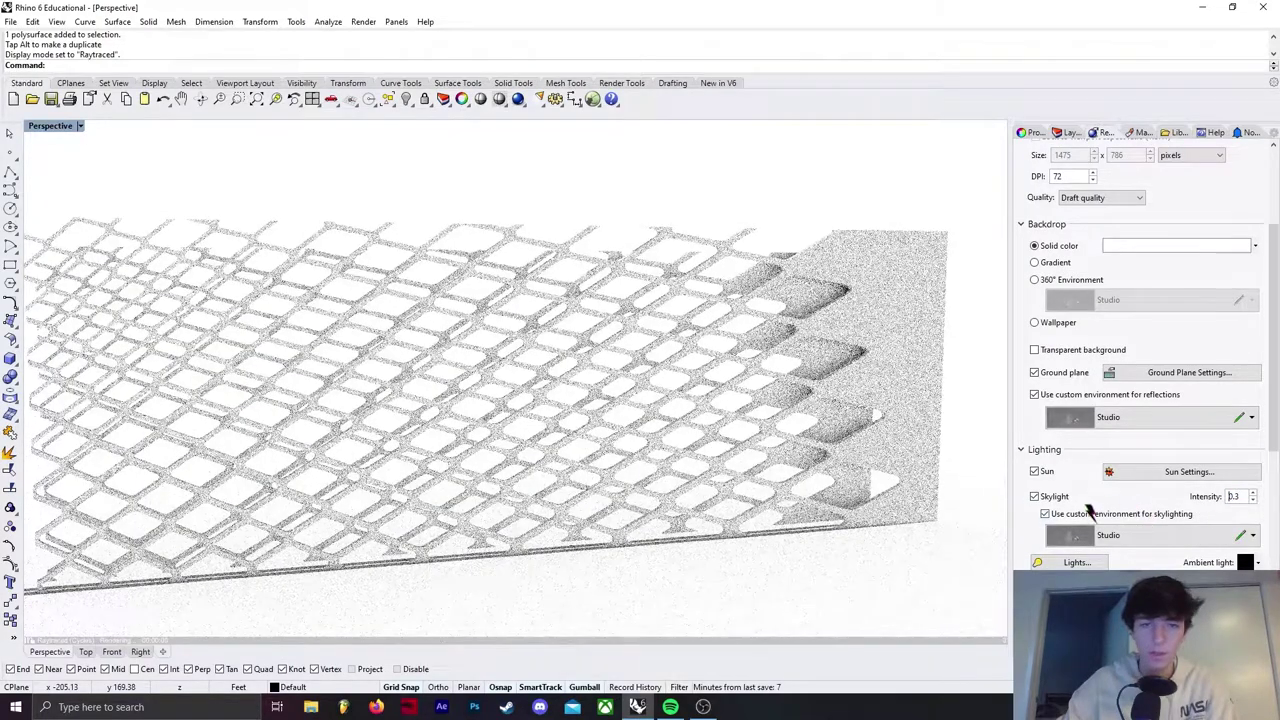
- Switch the sun to manual control and position it at about 288.4° azimuth and 49.6° altitude
left_click(1172, 472)
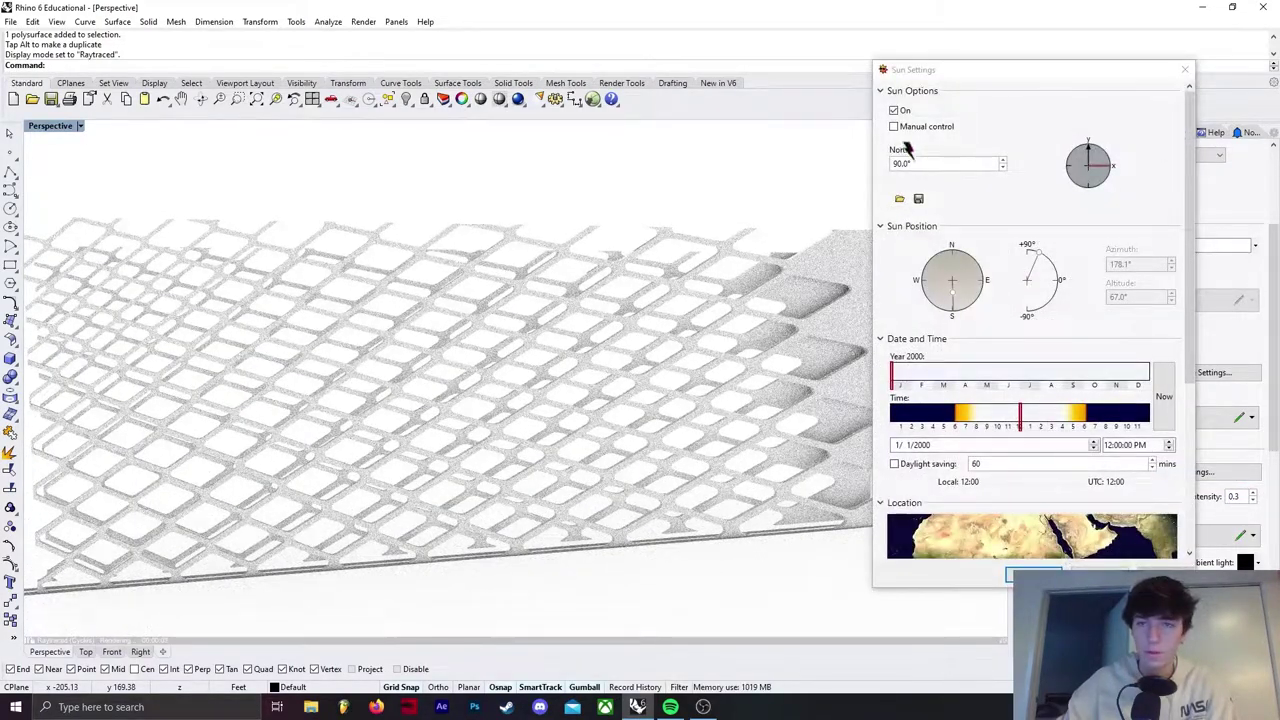
left_click_drag(985, 72, 821, 88)
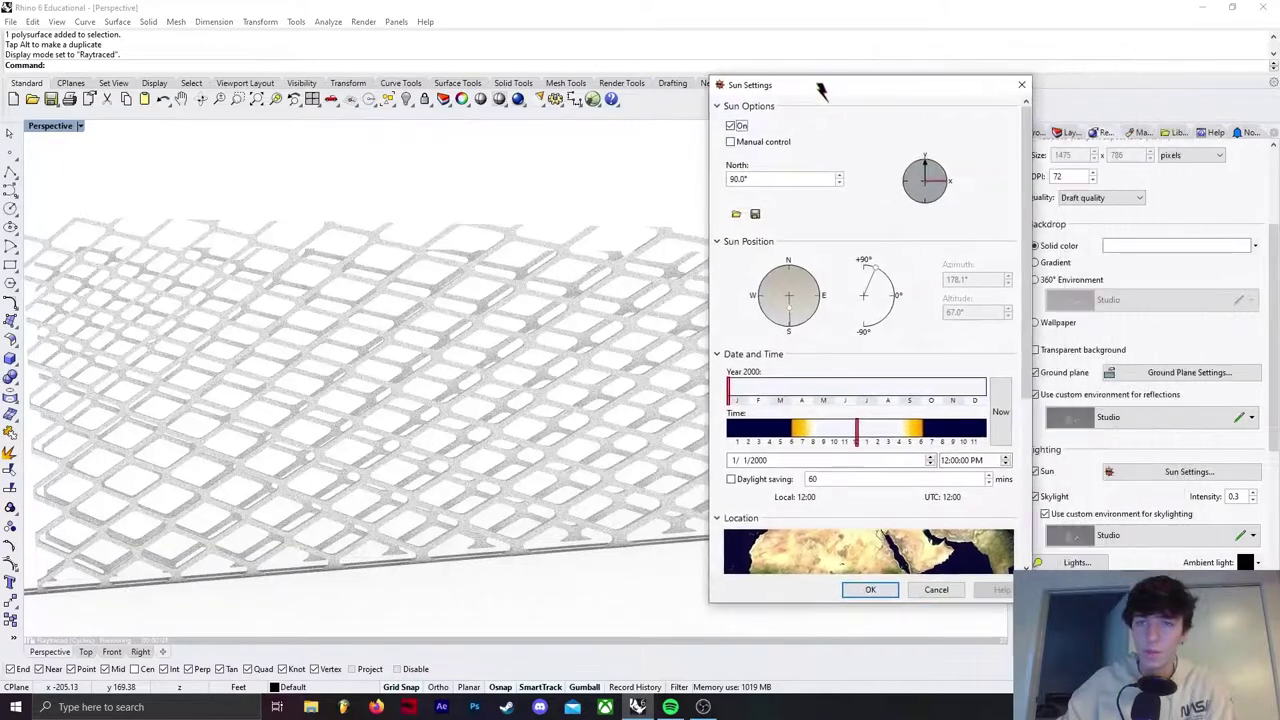
left_click(730, 142)
left_click_drag(806, 320, 765, 314)
left_click_drag(879, 270, 887, 275)
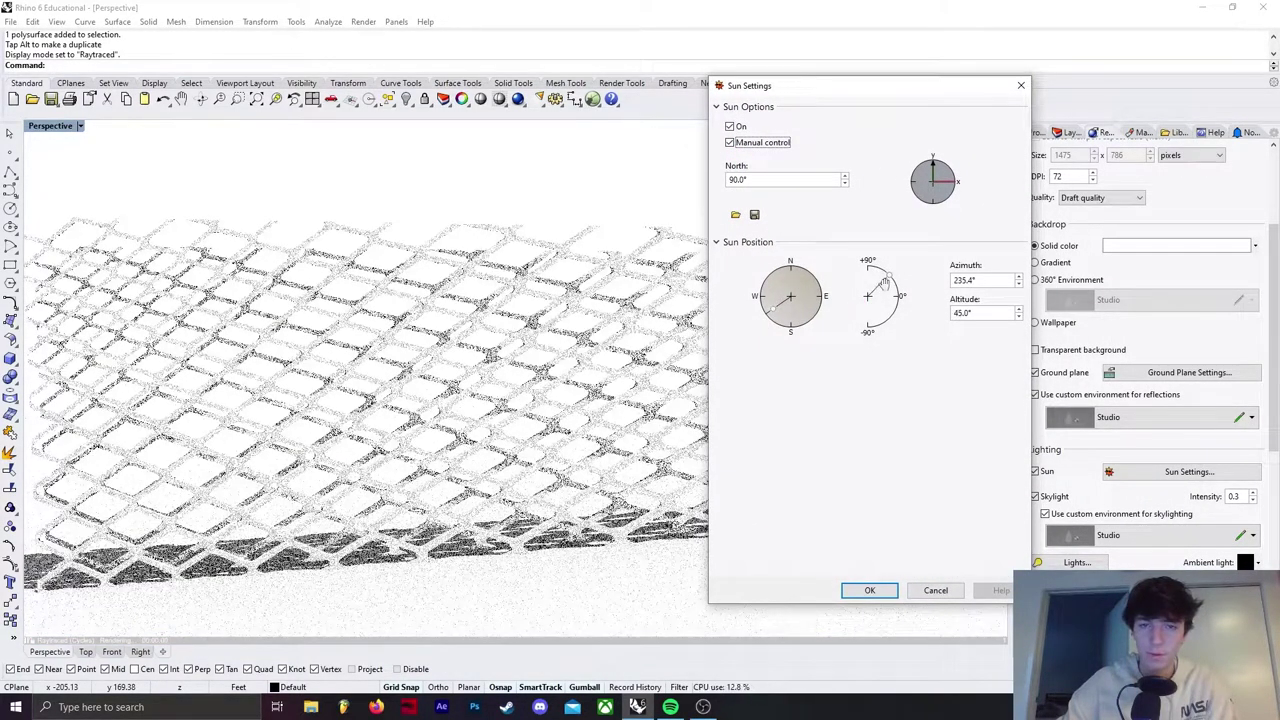
left_click_drag(775, 307, 764, 291)
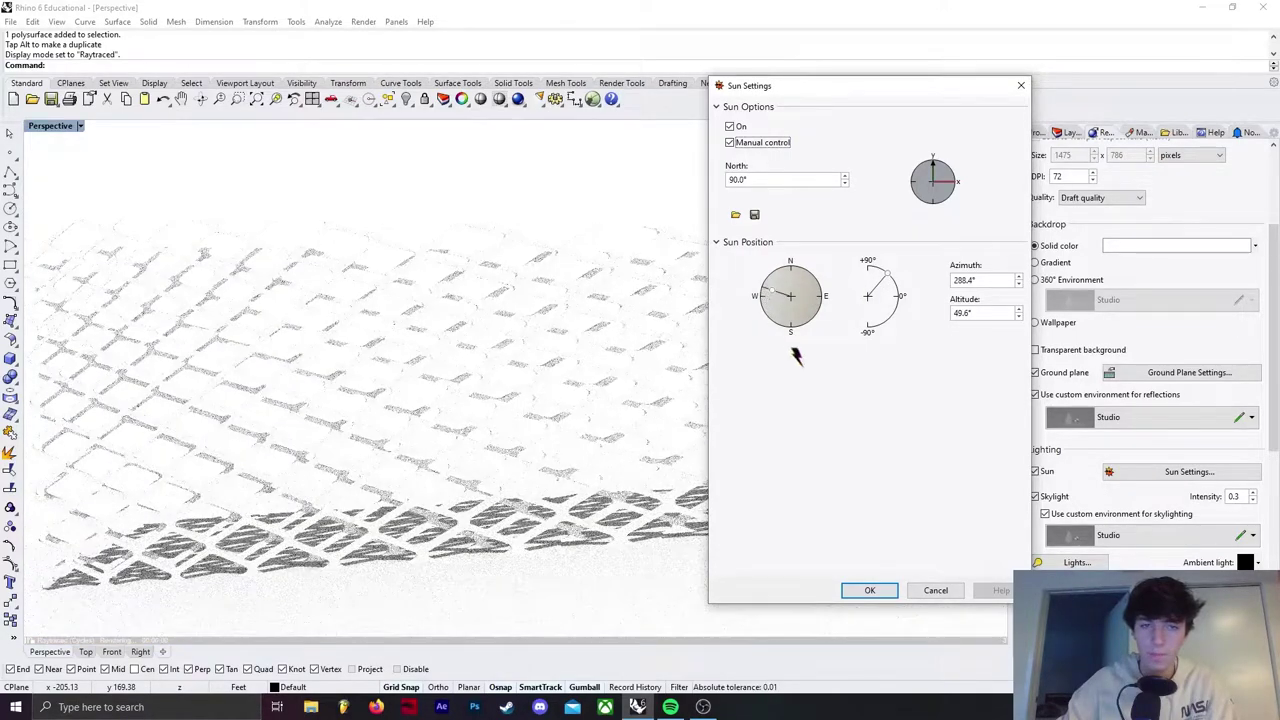
left_click(870, 590)
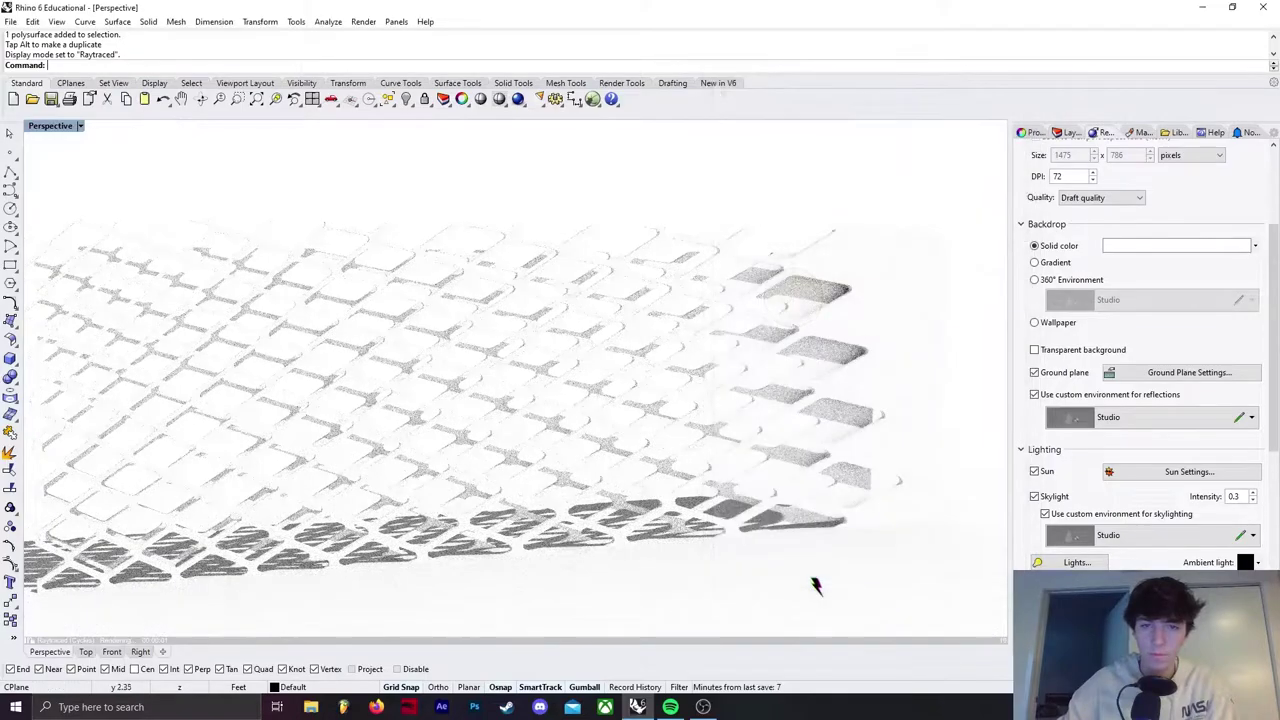
- Import the Matte Copper material from the Metal > Matte folder of the material library
scroll(530, 456, "down", 3)
right_click_drag(530, 456, 517, 460)
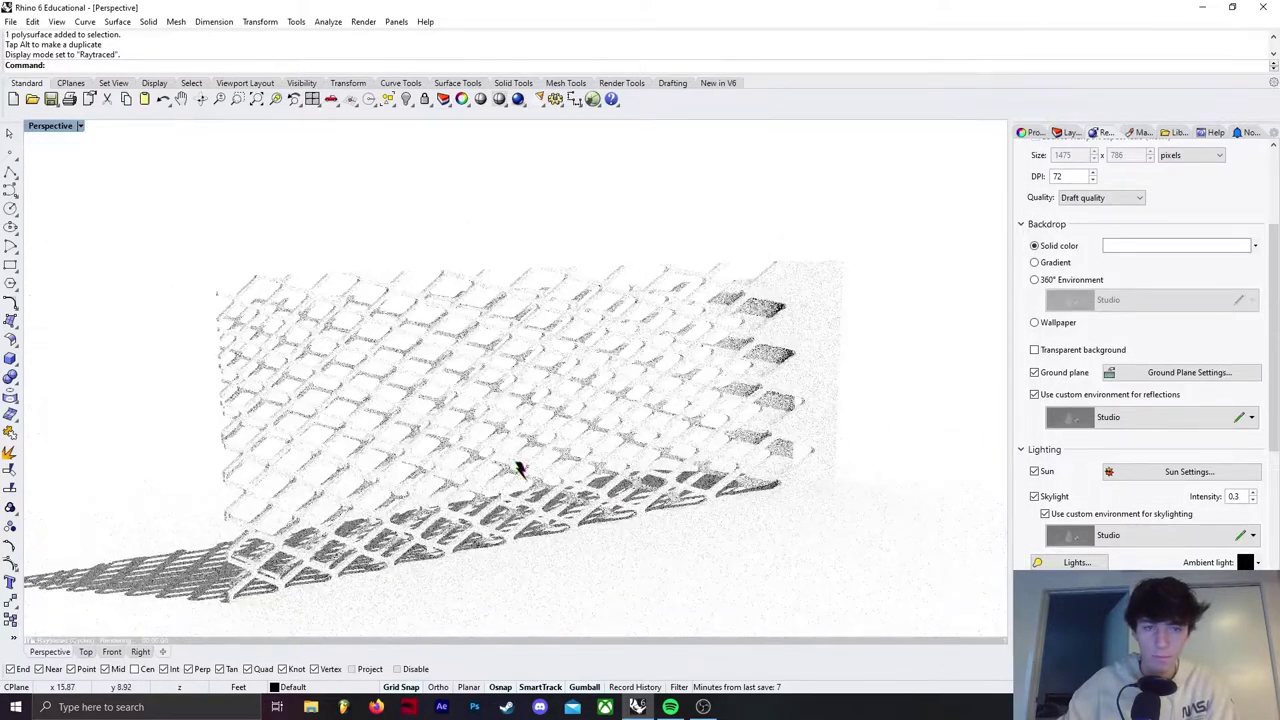
scroll(517, 460, "up", 2)
left_click(1137, 132)
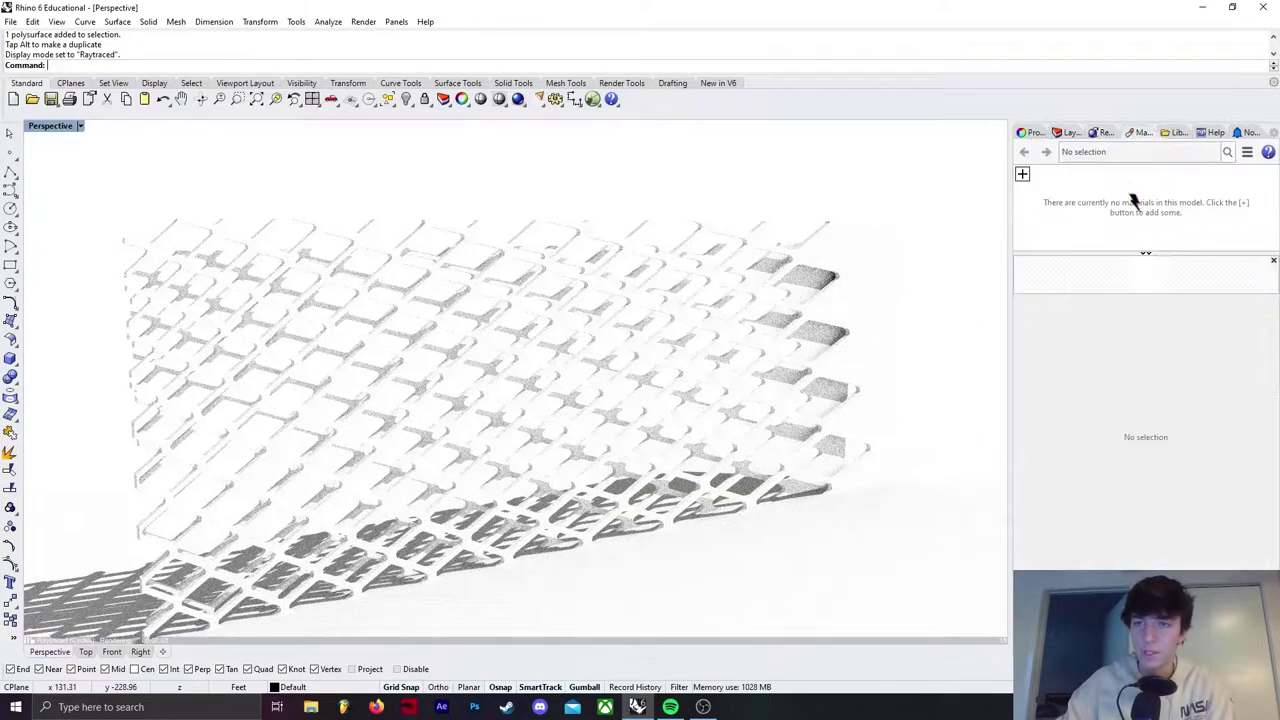
left_click(1023, 176)
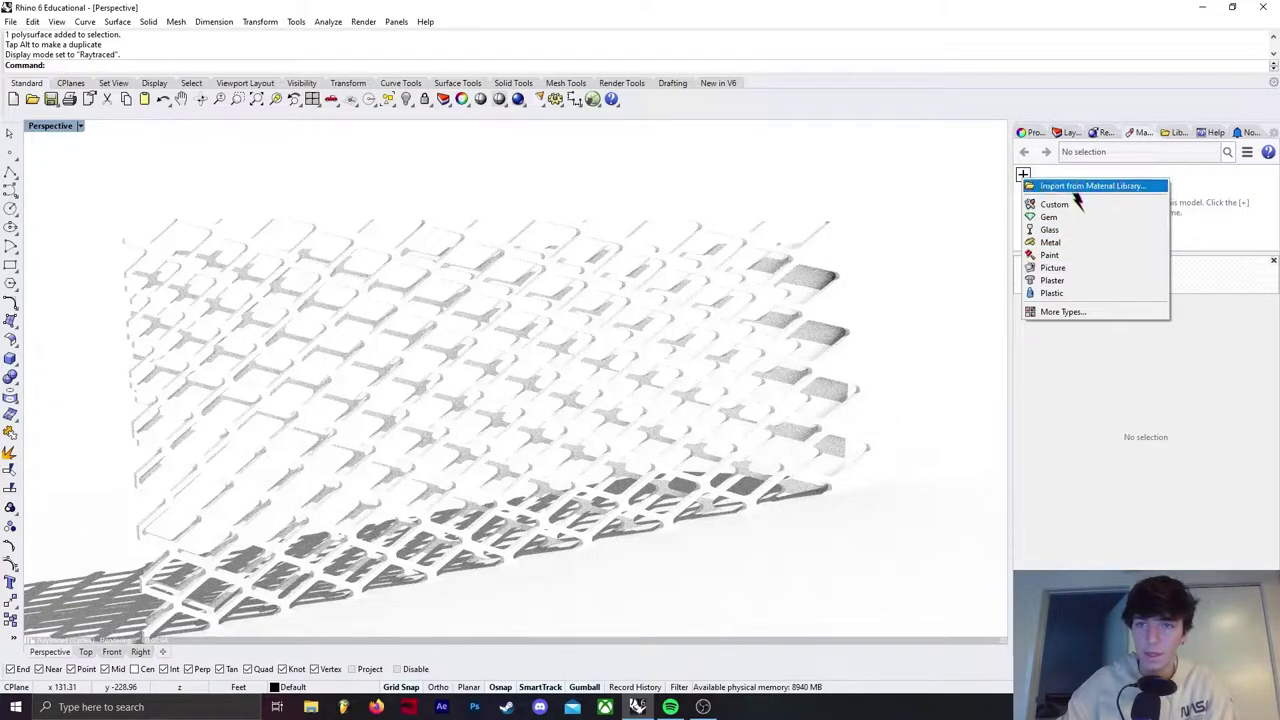
left_click(1073, 188)
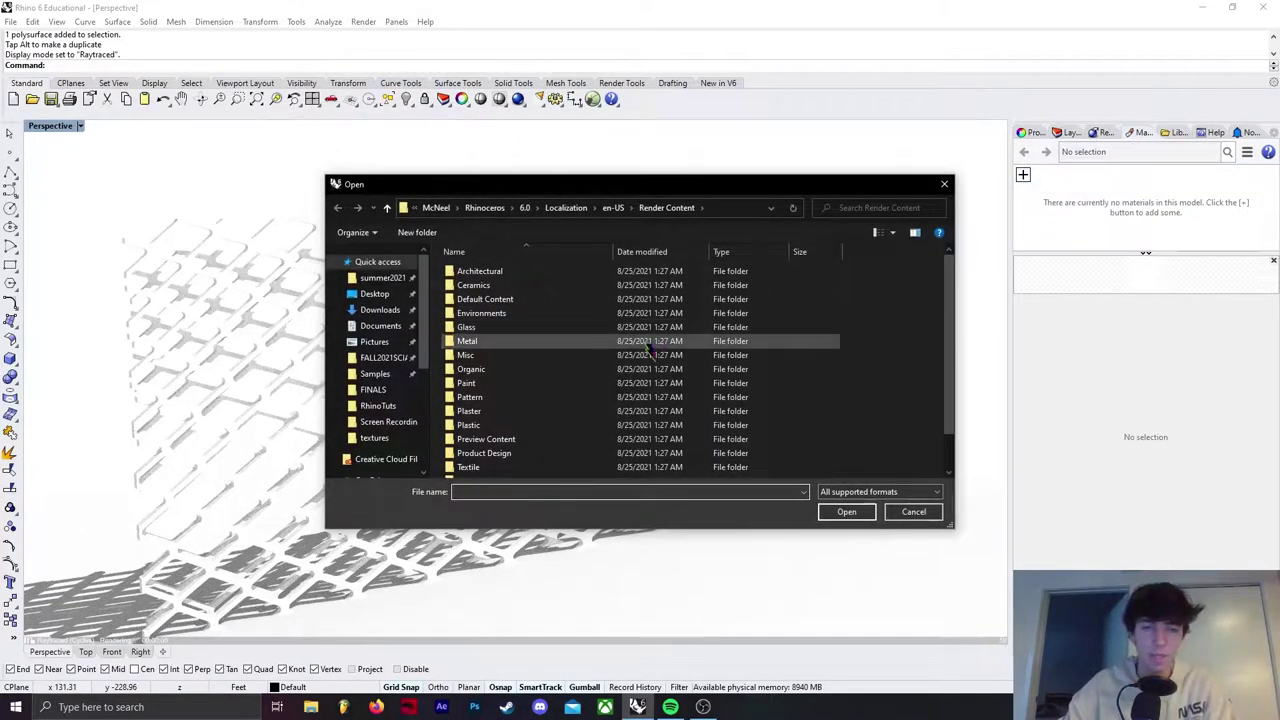
double_click(597, 343)
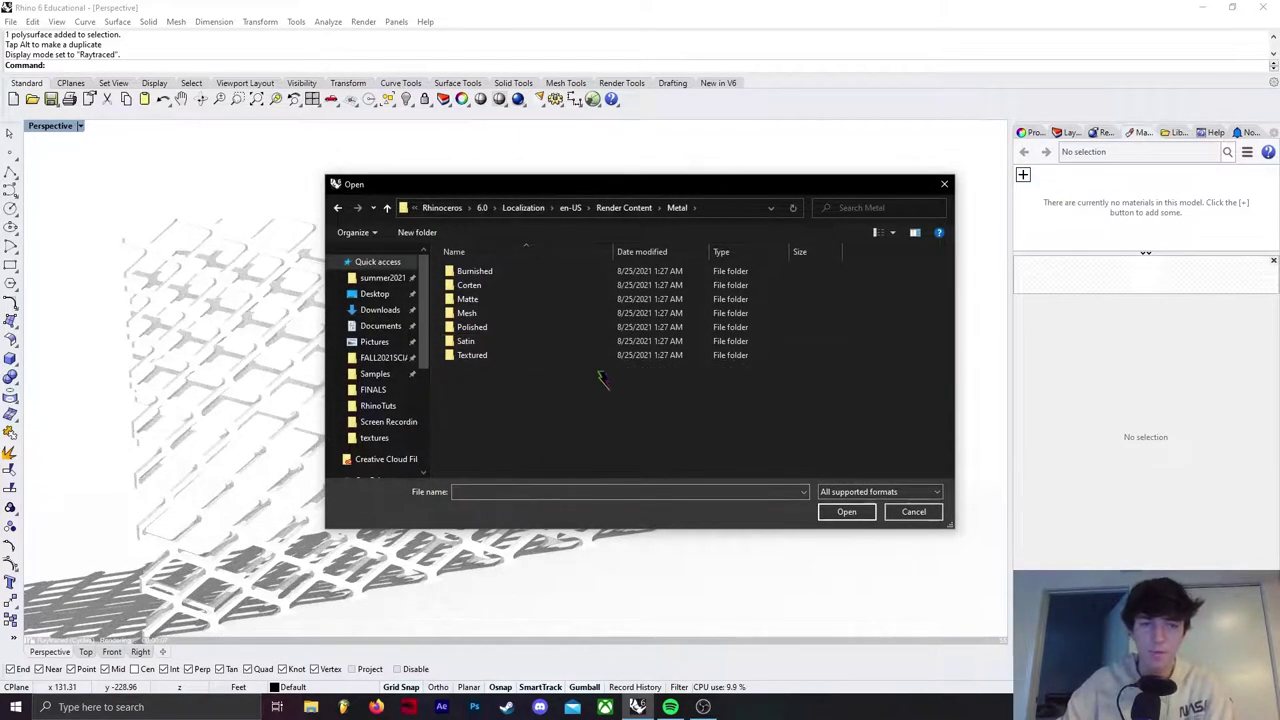
double_click(488, 299)
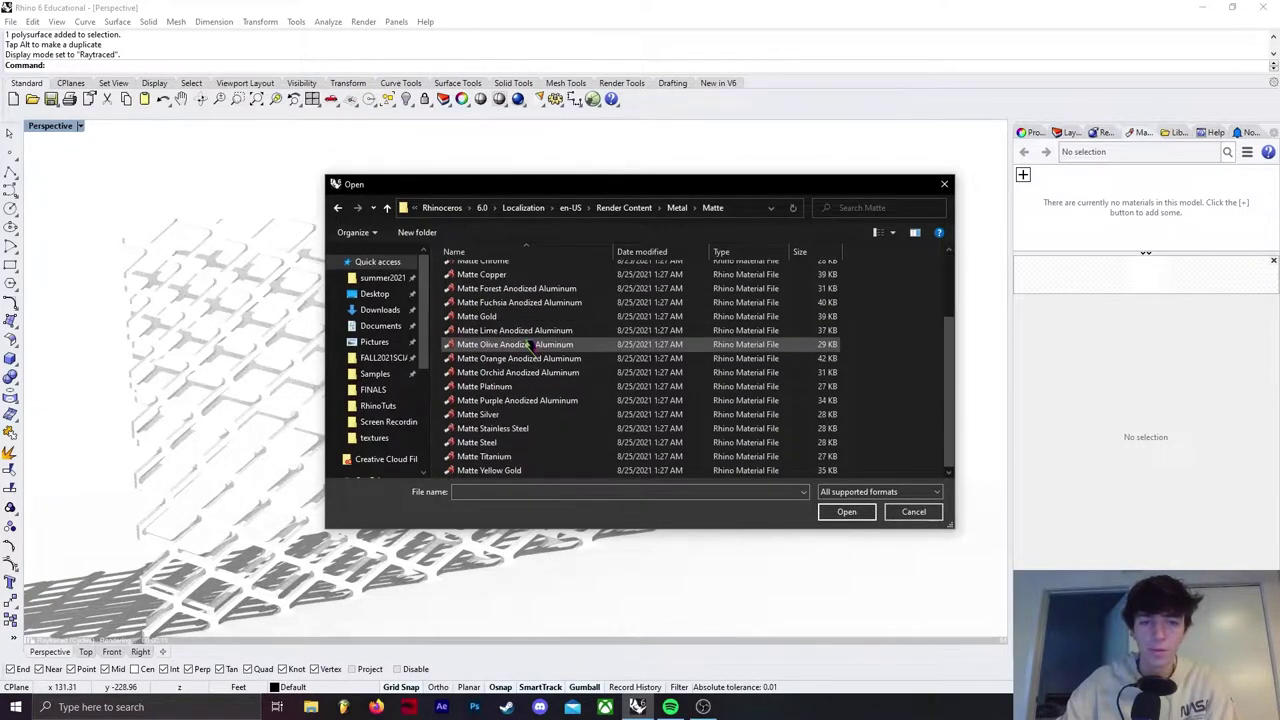
left_click(485, 369)
left_click(846, 511)
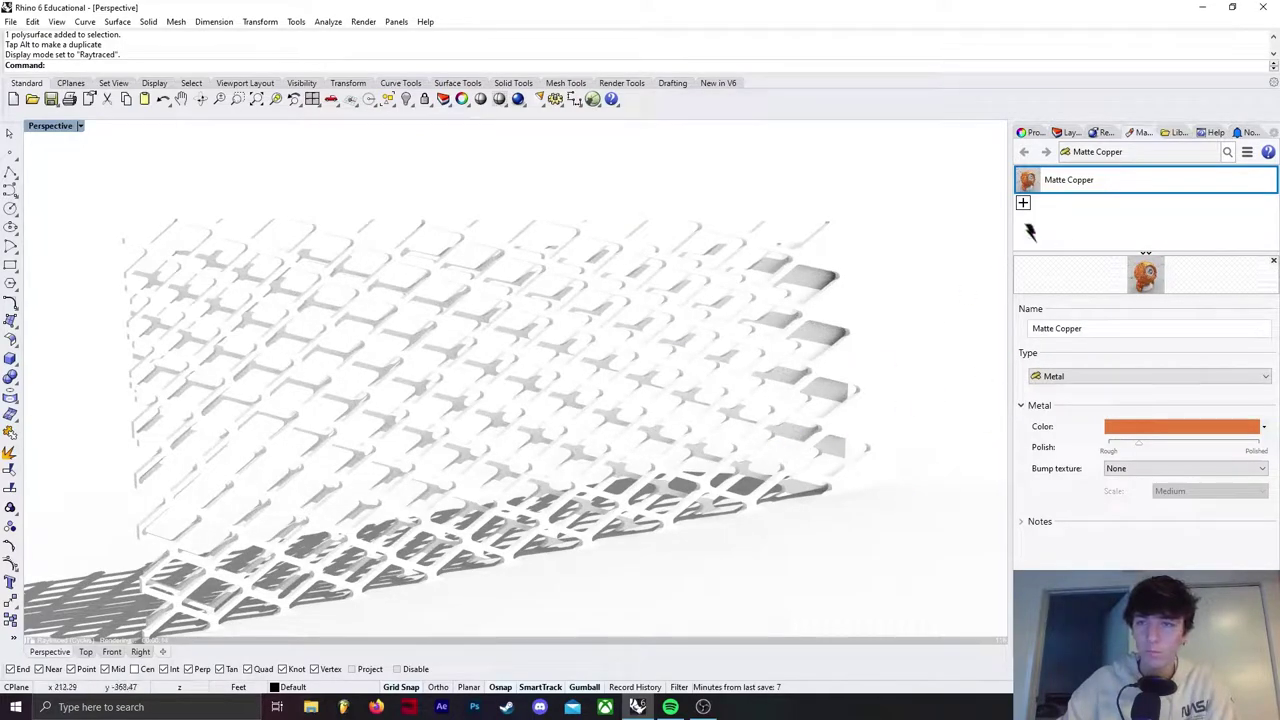
- Assign the Matte Copper material to the rear lattice panel
left_click(785, 383)
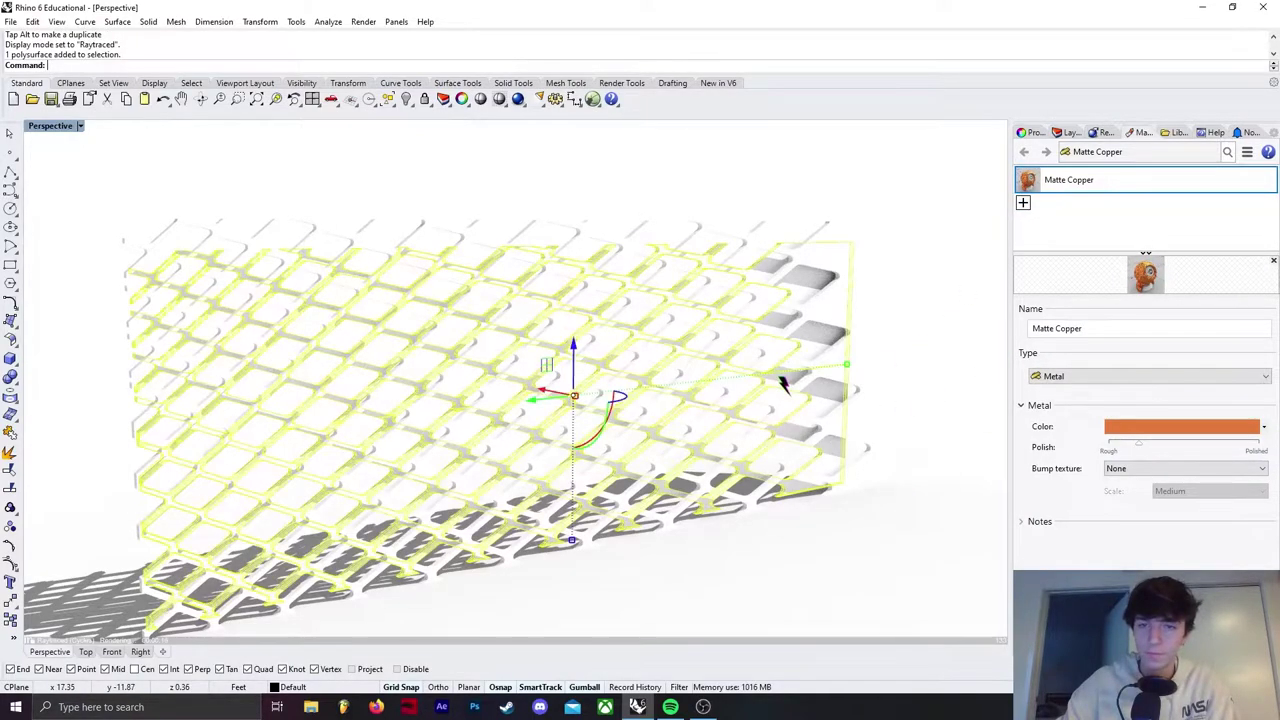
right_click(1140, 426)
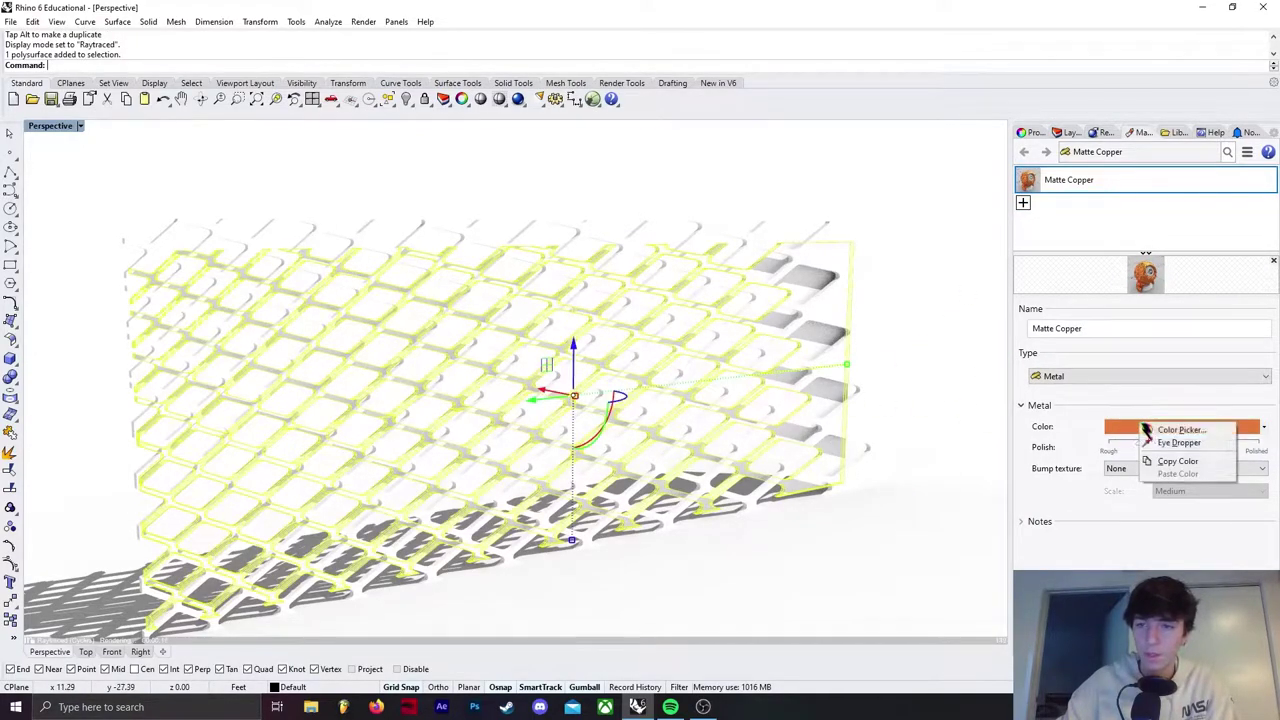
left_click(1120, 516)
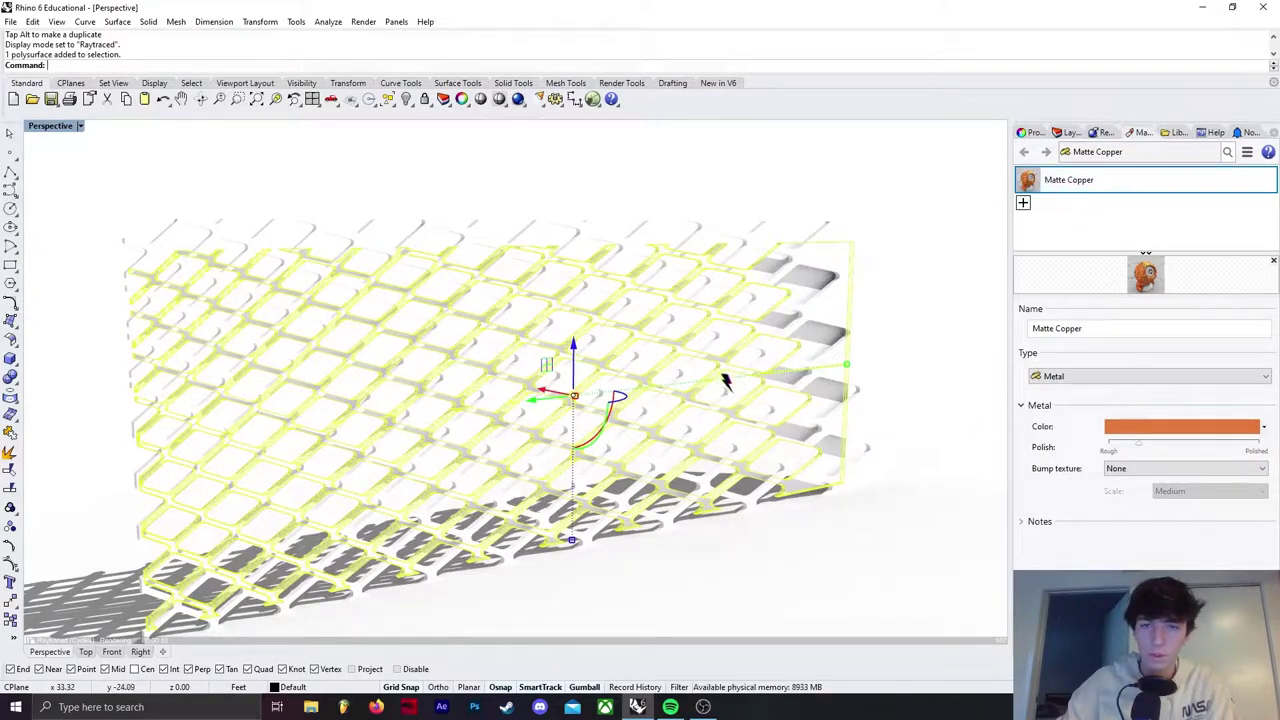
right_click(1071, 178)
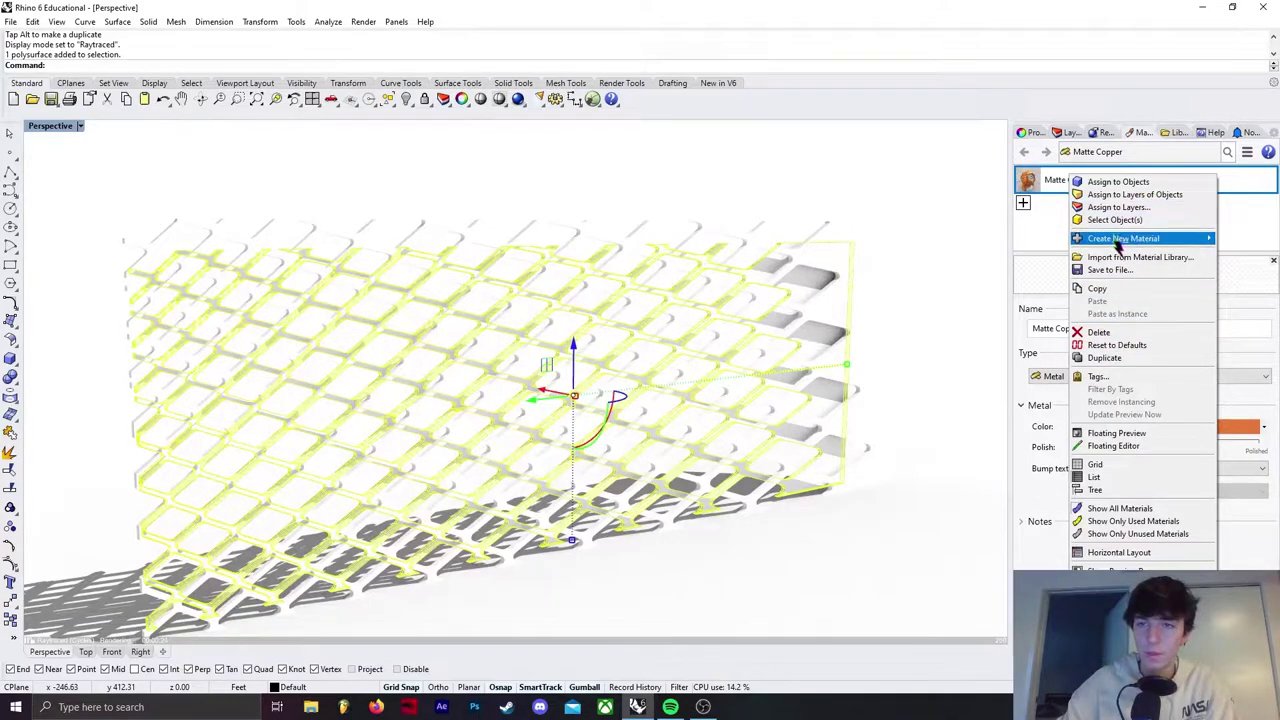
mouse_move(1116, 242)
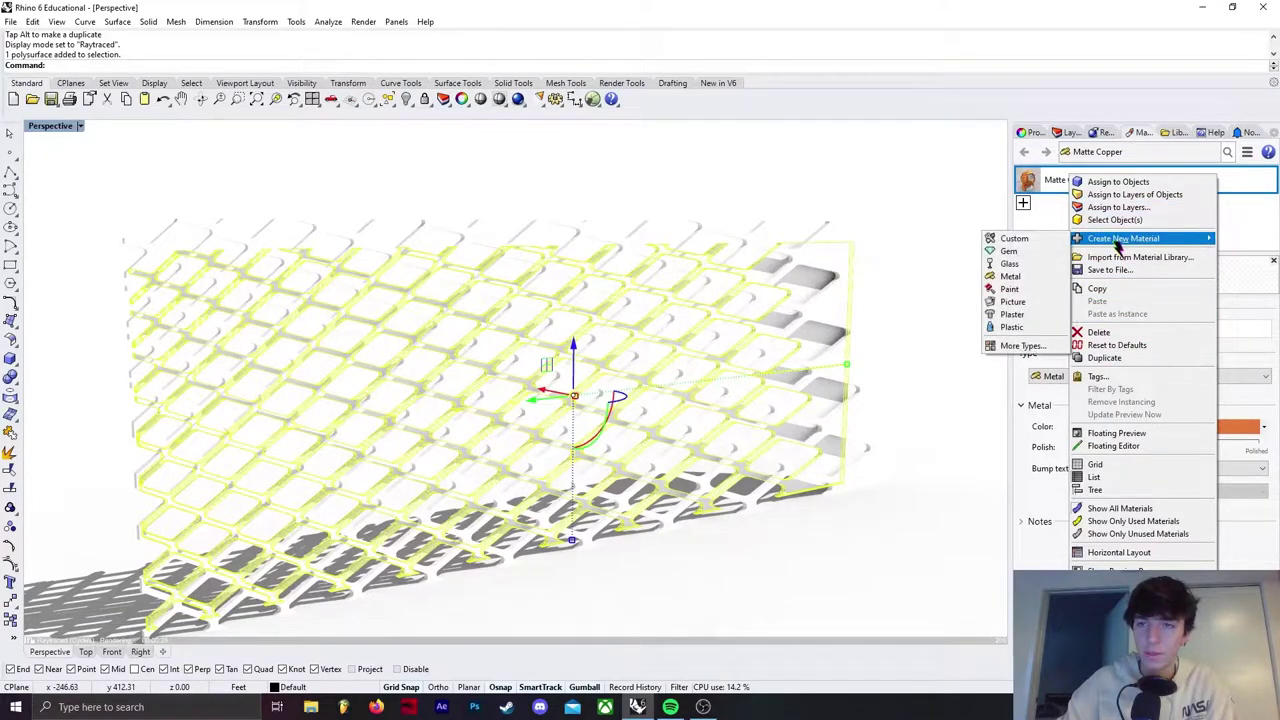
left_click(1118, 182)
left_click(891, 543)
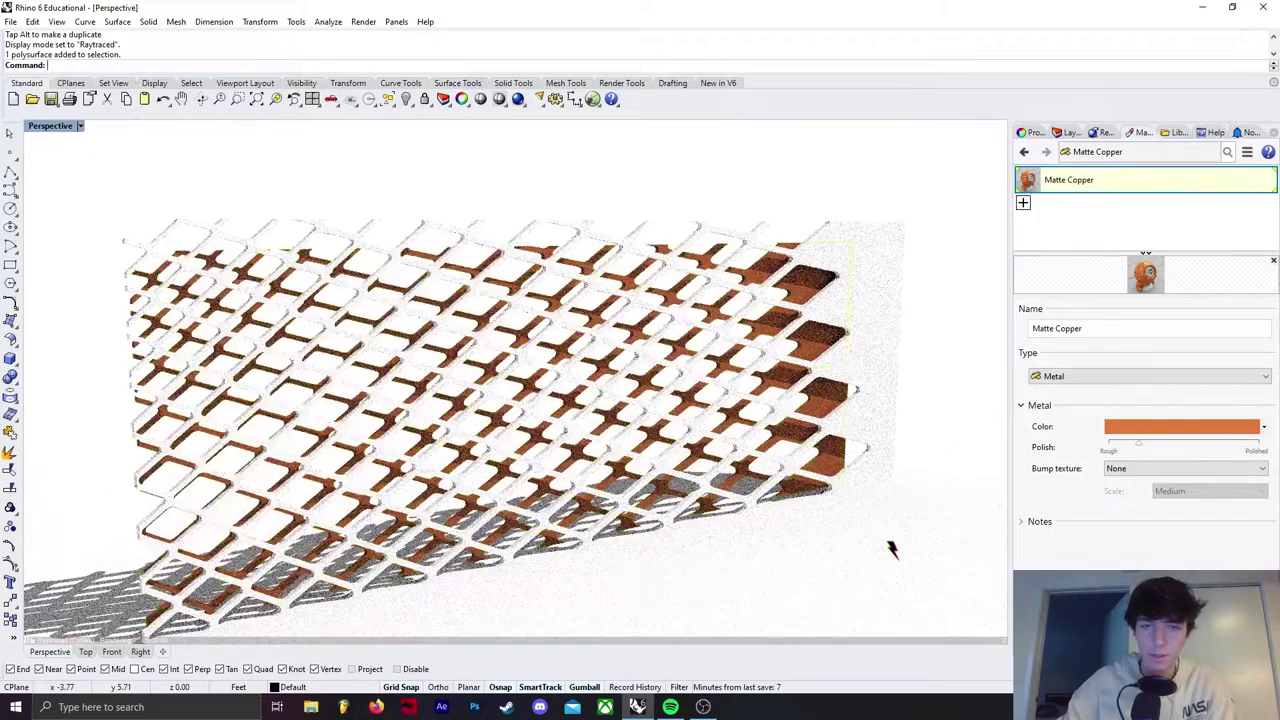
- Create a new Metal material and assign it to the enlarged front lattice panel
right_click_drag(823, 547, 872, 548)
left_click(958, 310)
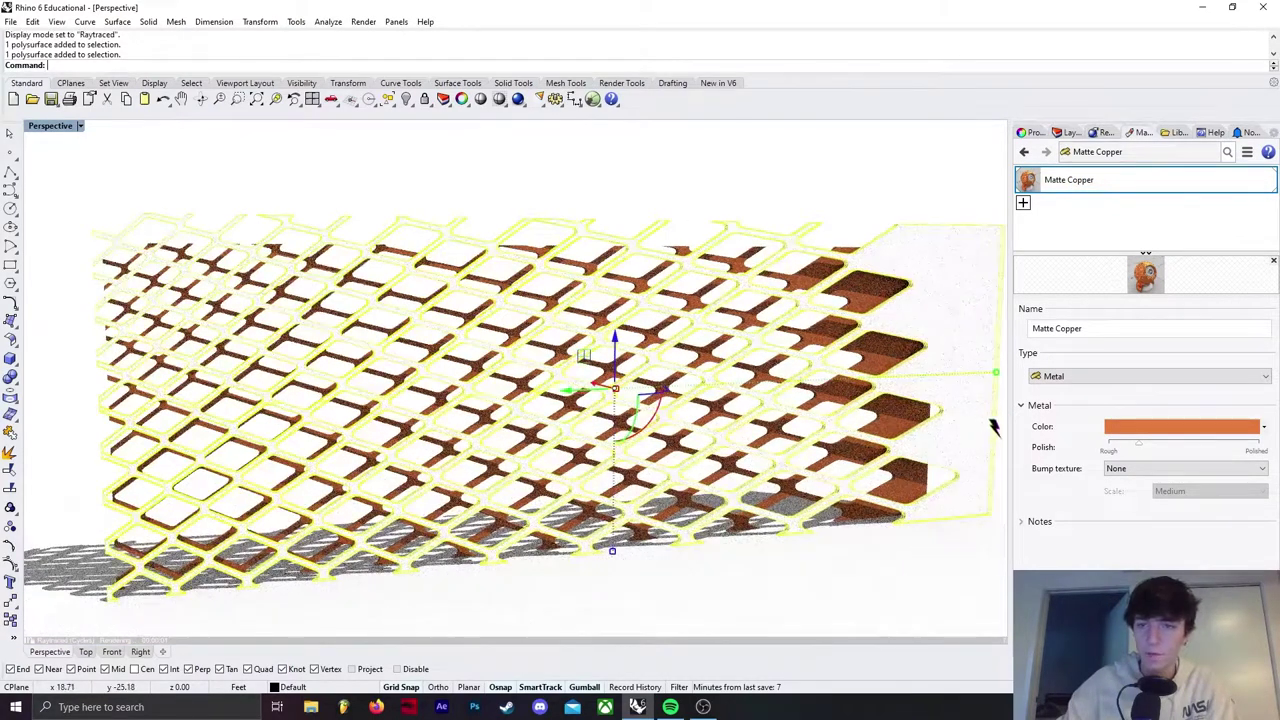
left_click(1023, 202)
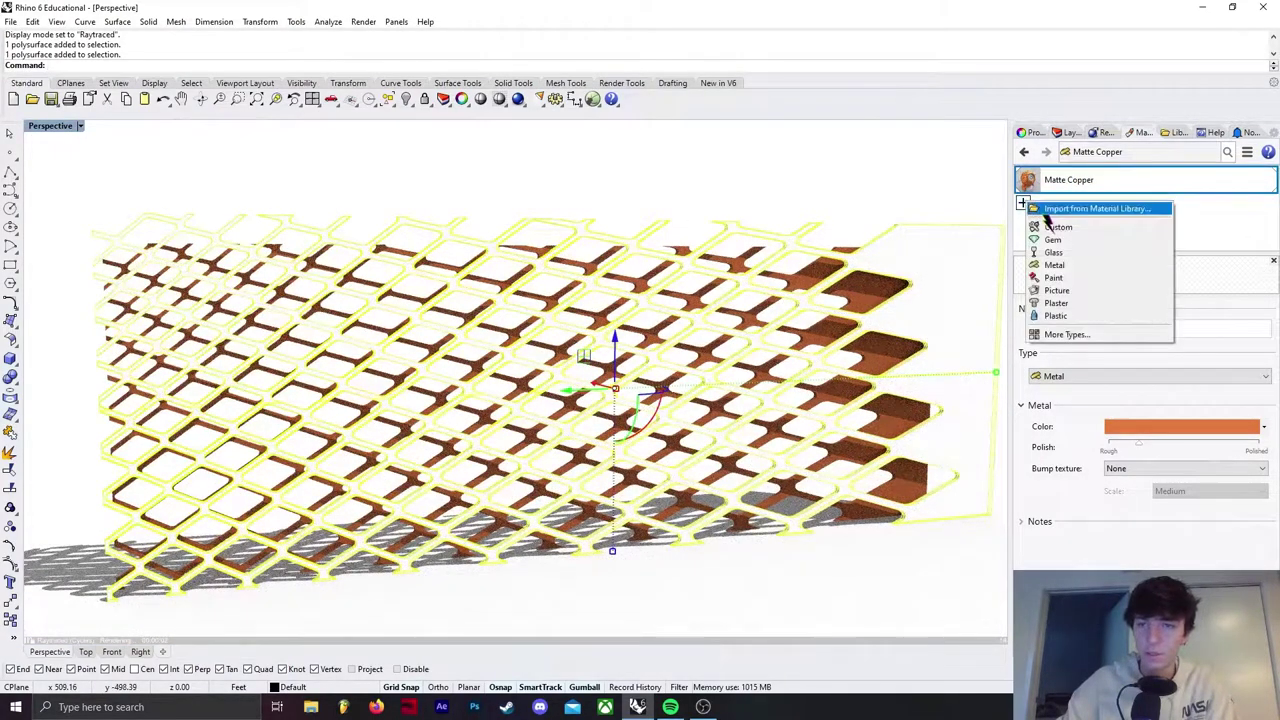
left_click(1068, 263)
right_click(1026, 209)
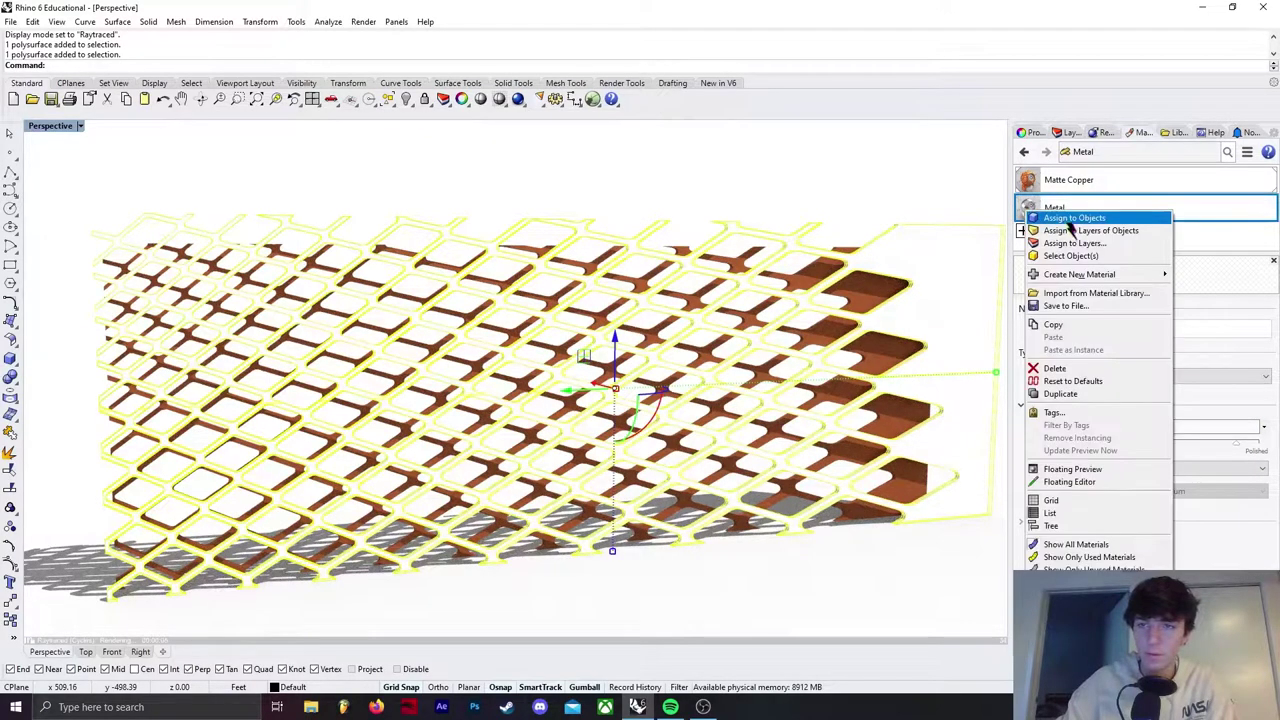
left_click(1085, 226)
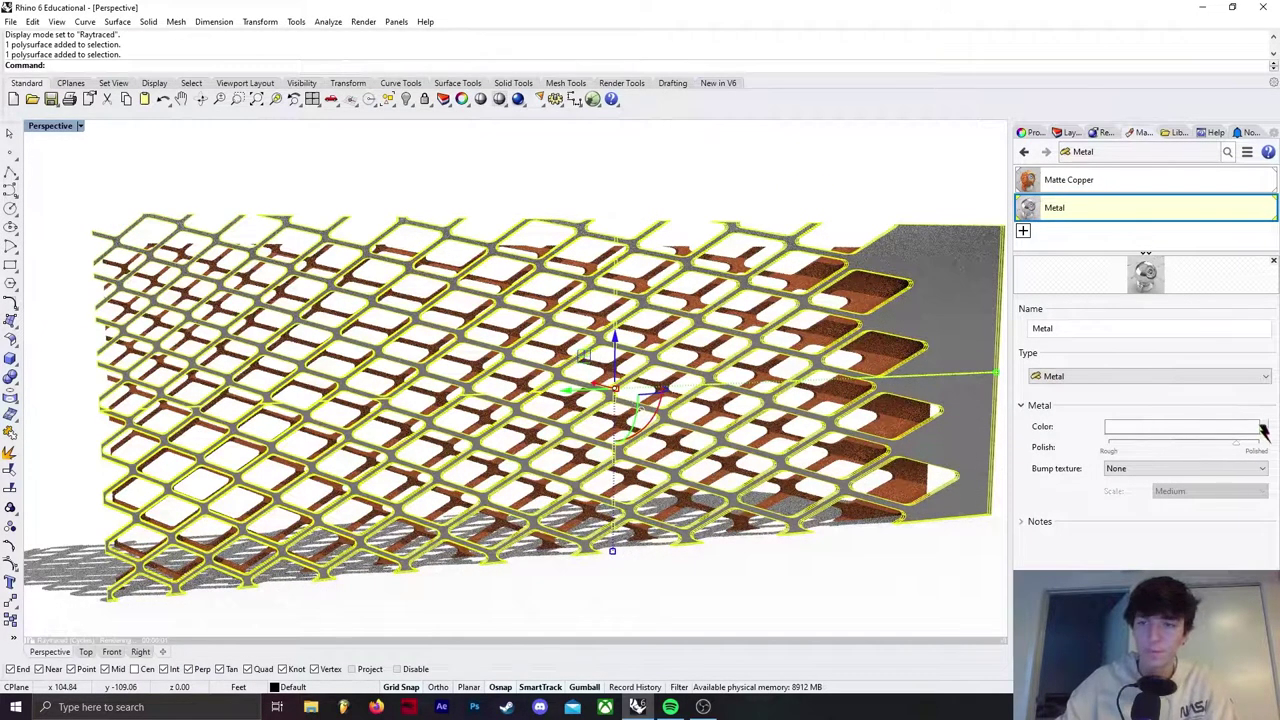
- Reduce the front panel's Metal material polish to about the middle of the range between rough and polished
left_click_drag(1240, 452, 1183, 449)
left_click(791, 563)
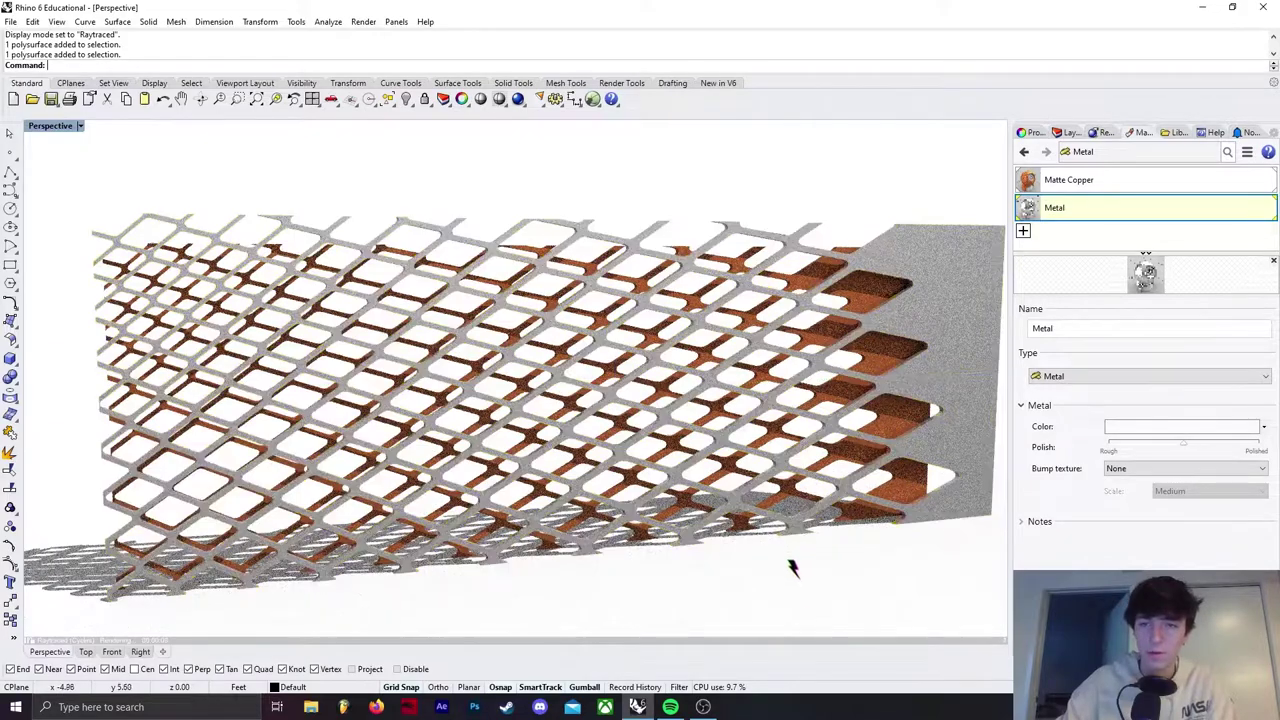
right_click_drag(830, 583, 846, 548)
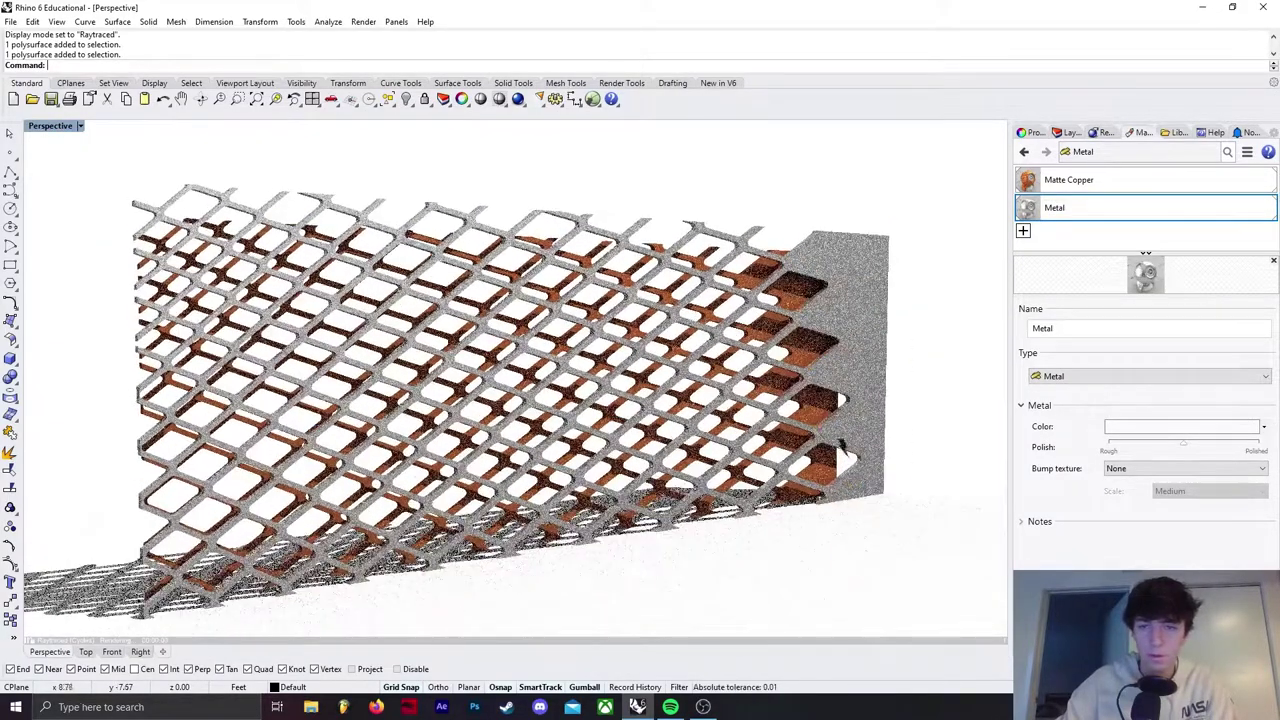
- Change the rear panel's Matte Copper material color to a pale yellowish gold
left_click(810, 411)
left_click(1068, 180)
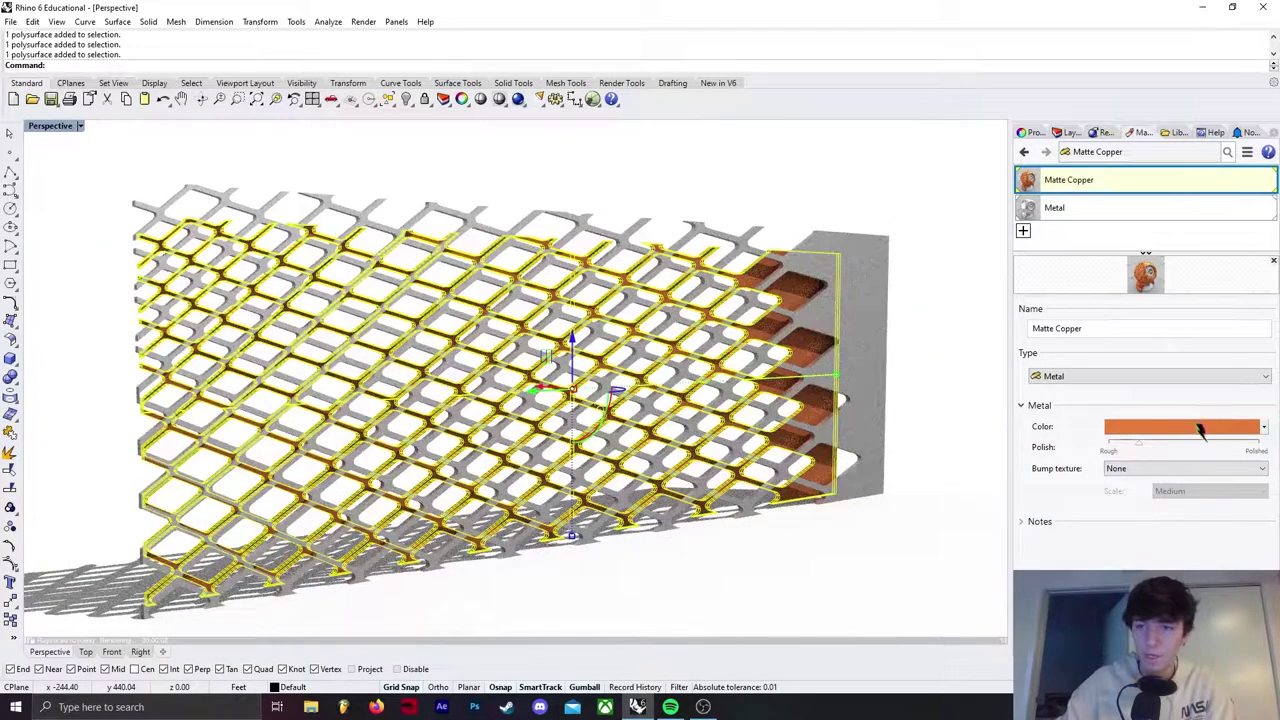
left_click(1138, 427)
left_click(1080, 247)
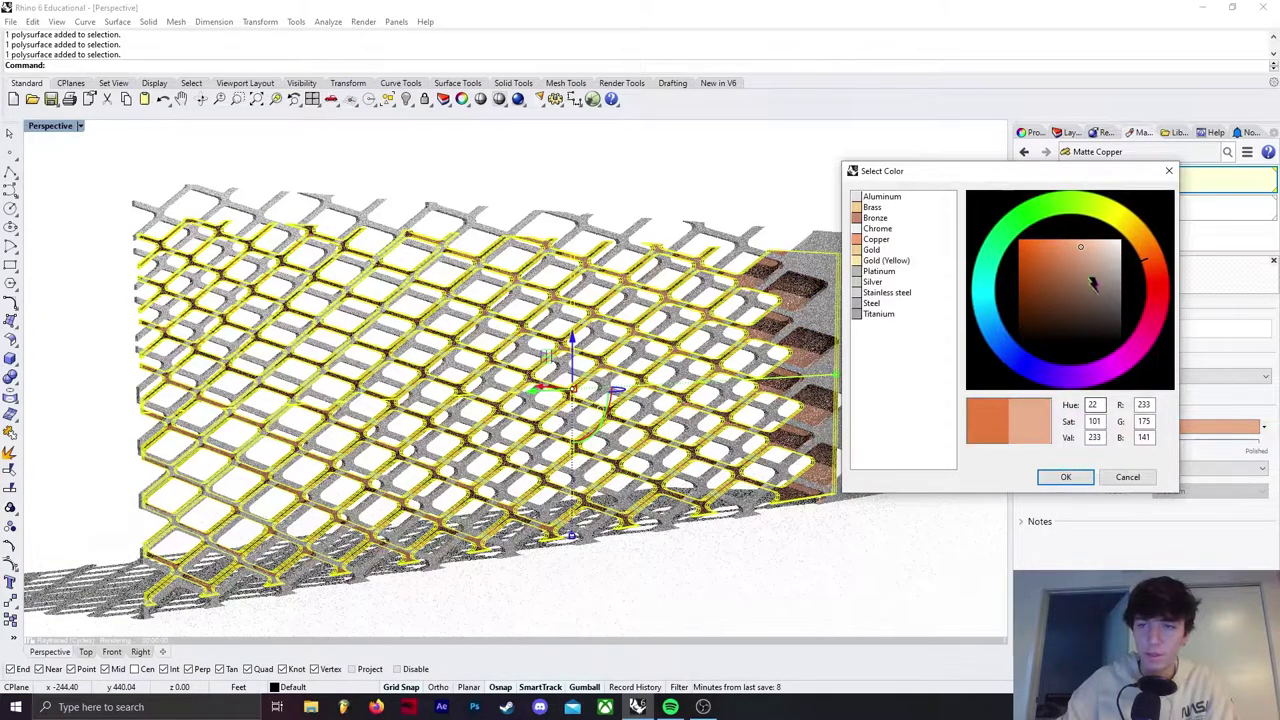
left_click(1140, 237)
left_click(1066, 477)
left_click(729, 571)
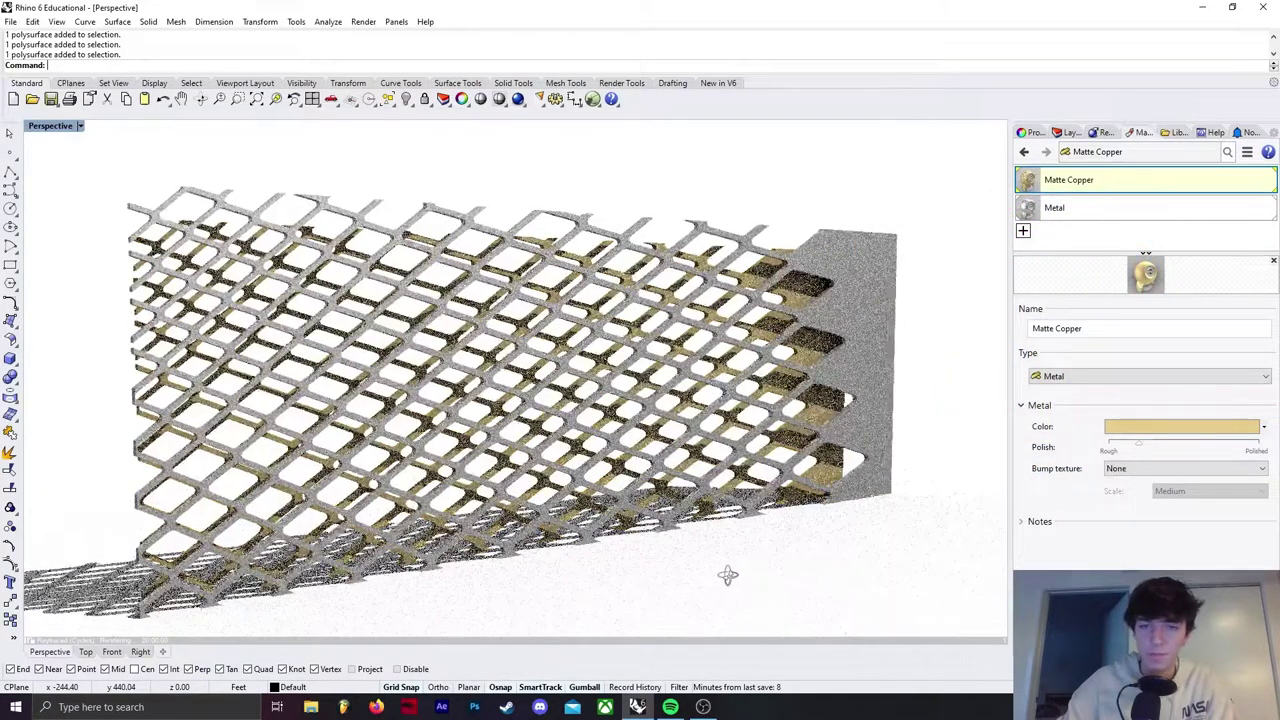
- Shift the gold rear panel along Y towards its solid end so that its lattice is offset from the front panel
left_click(851, 507)
left_click_drag(508, 400, 656, 592)
left_click(752, 600)
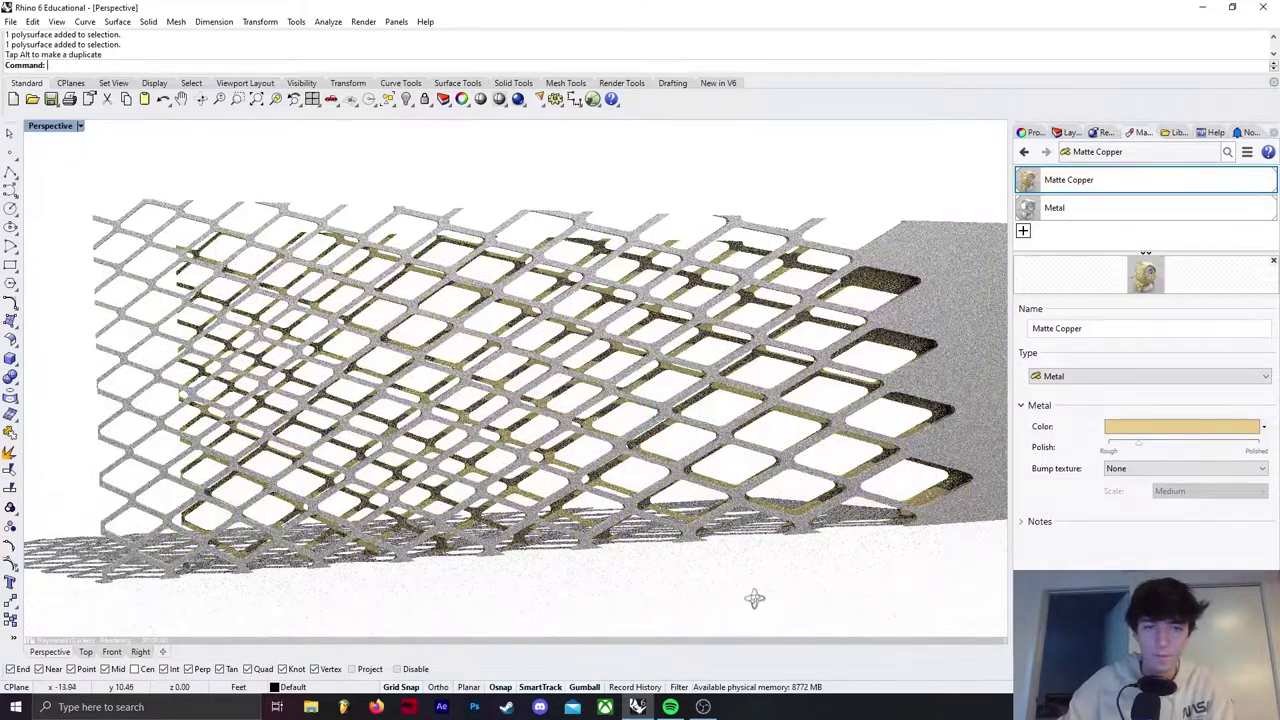
right_click_drag(754, 598, 738, 462)
right_click_drag(665, 515, 610, 285)
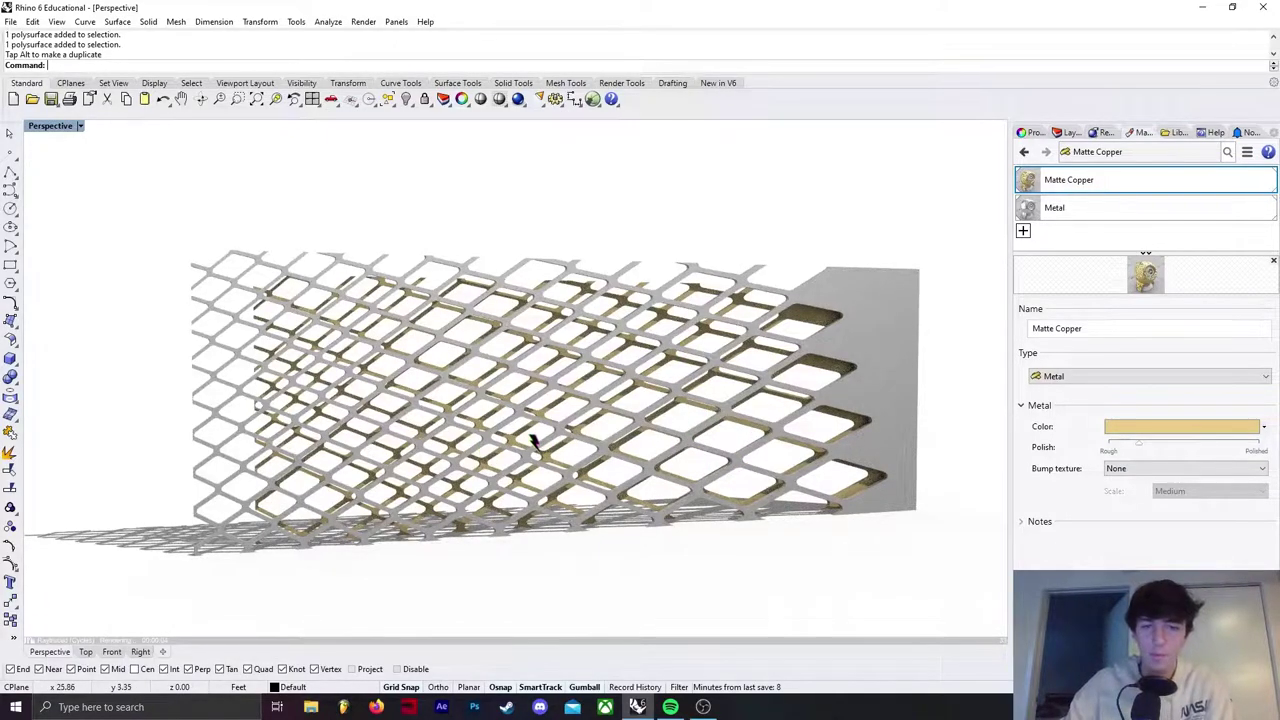
right_click_drag(708, 540, 755, 455)
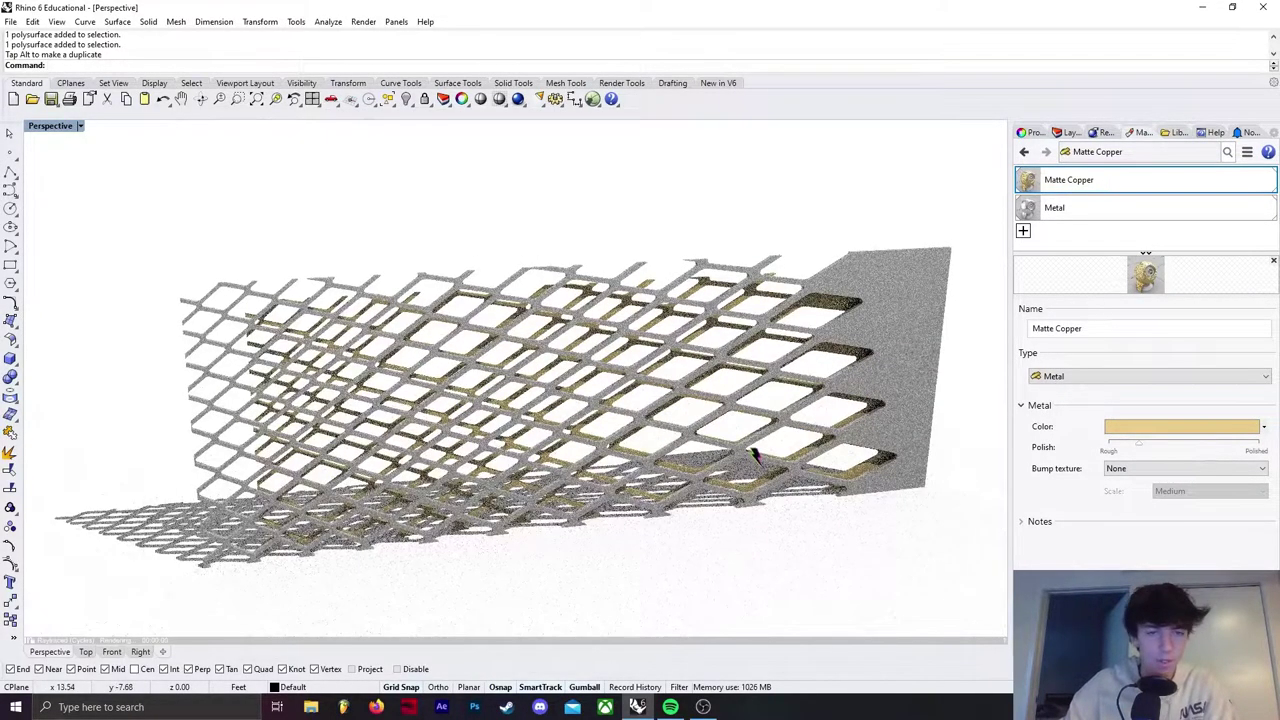